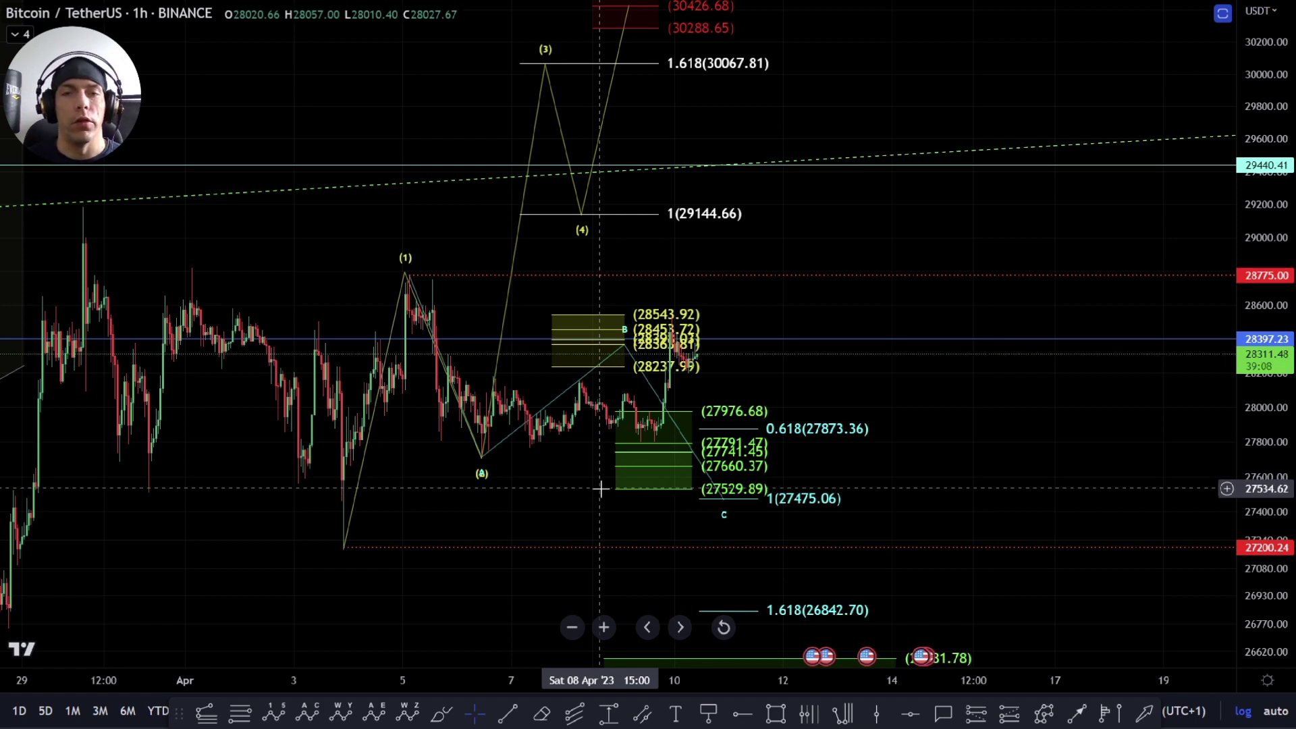
# Step: Examine the hourly ABC correction from wave (1), including the yellow wave B retracement zone and the green support zone
pyautogui.scroll(4, 599, 489)
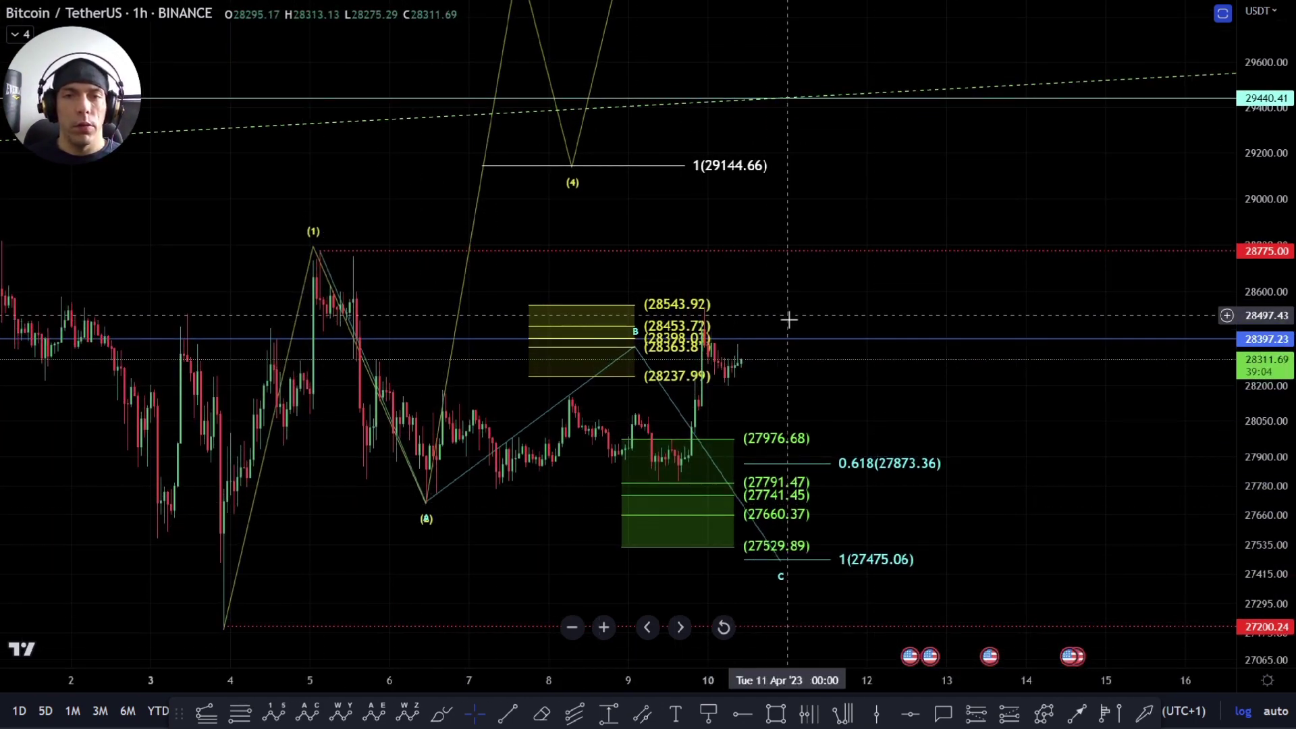
pyautogui.moveTo(794, 405); pyautogui.dragTo(787, 348)
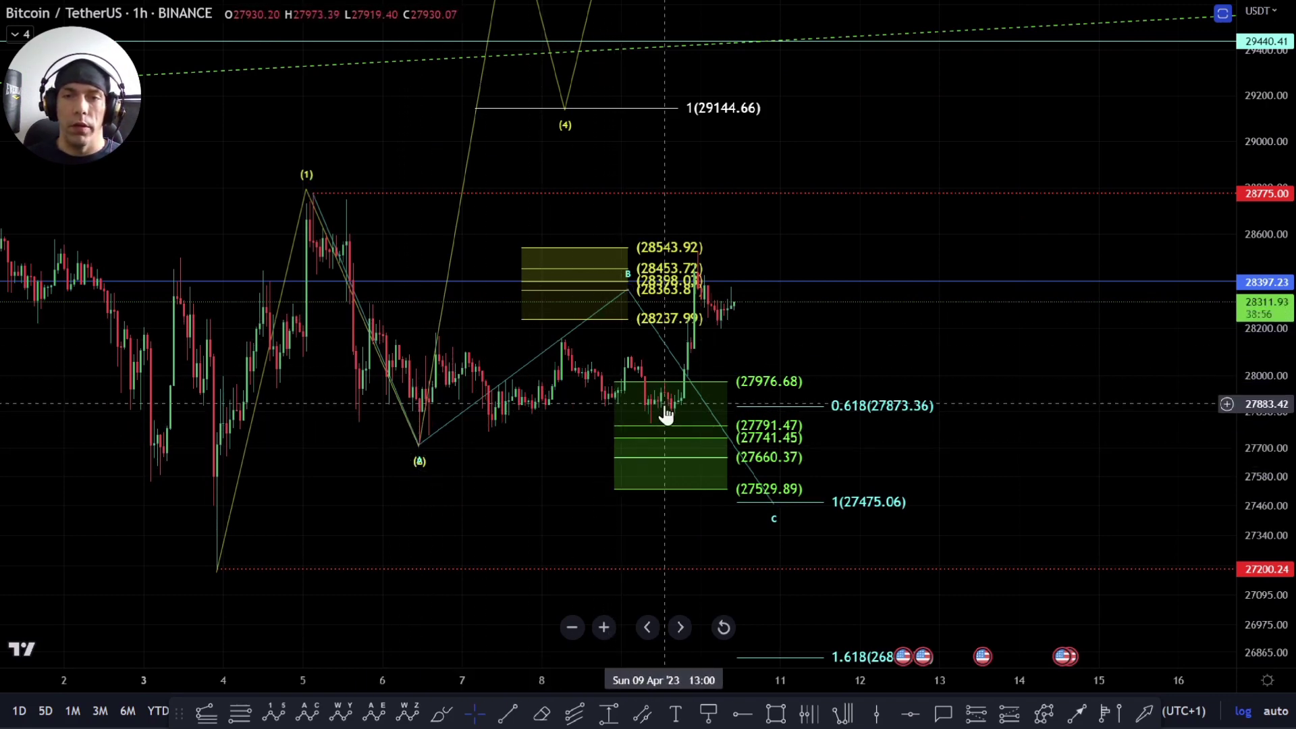
pyautogui.scroll(4, 819, 347)
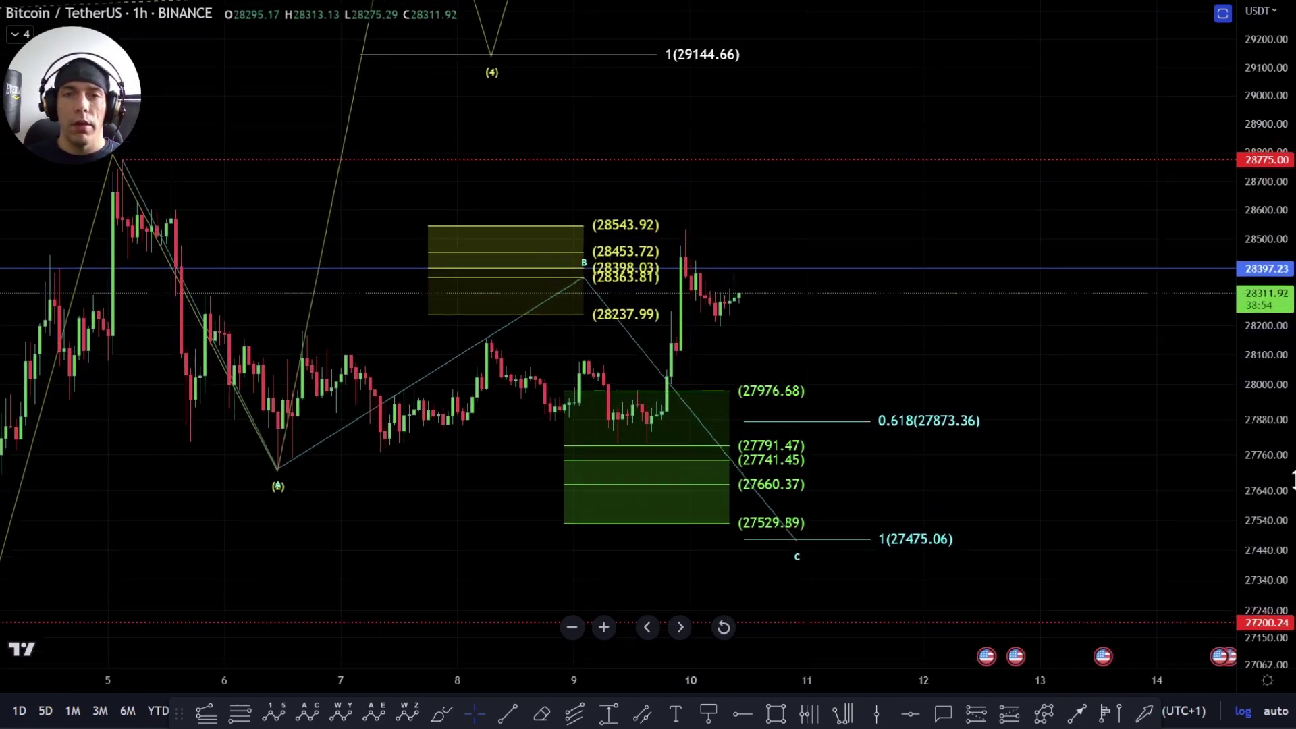
pyautogui.click(639, 287)
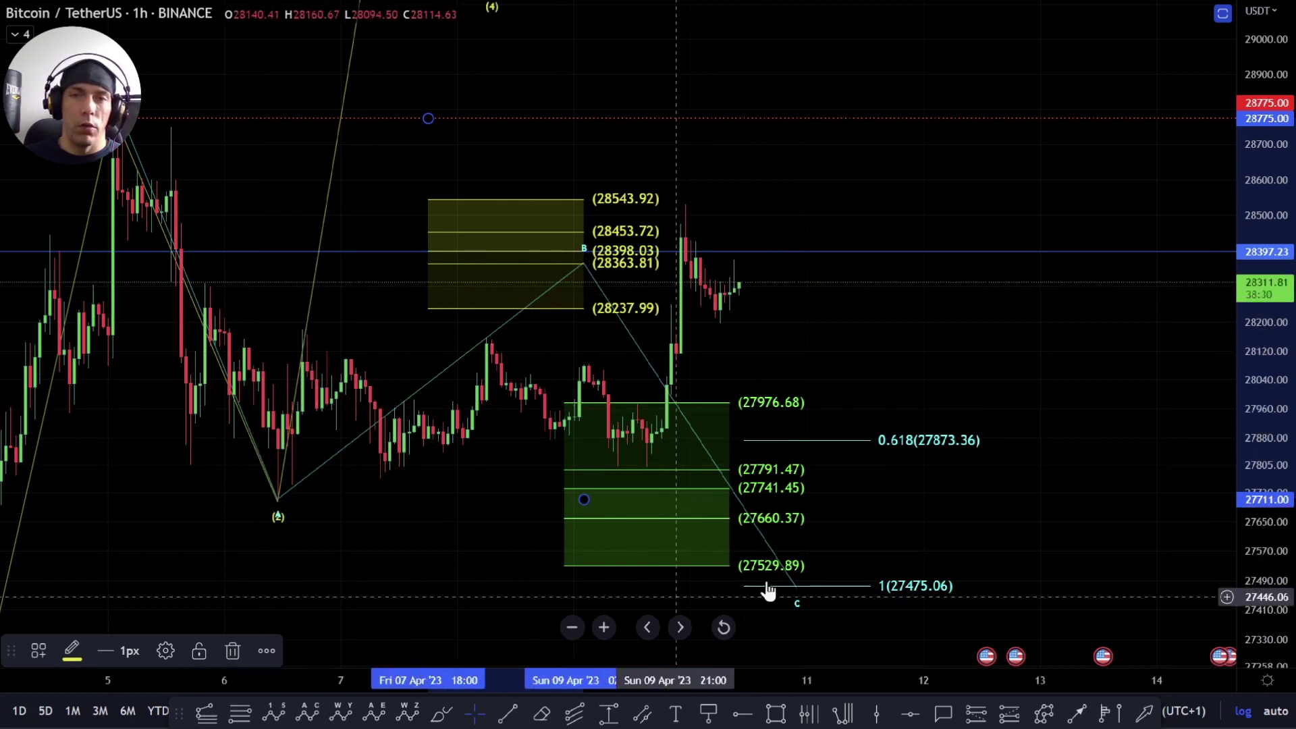
pyautogui.scroll(-1, 819, 517)
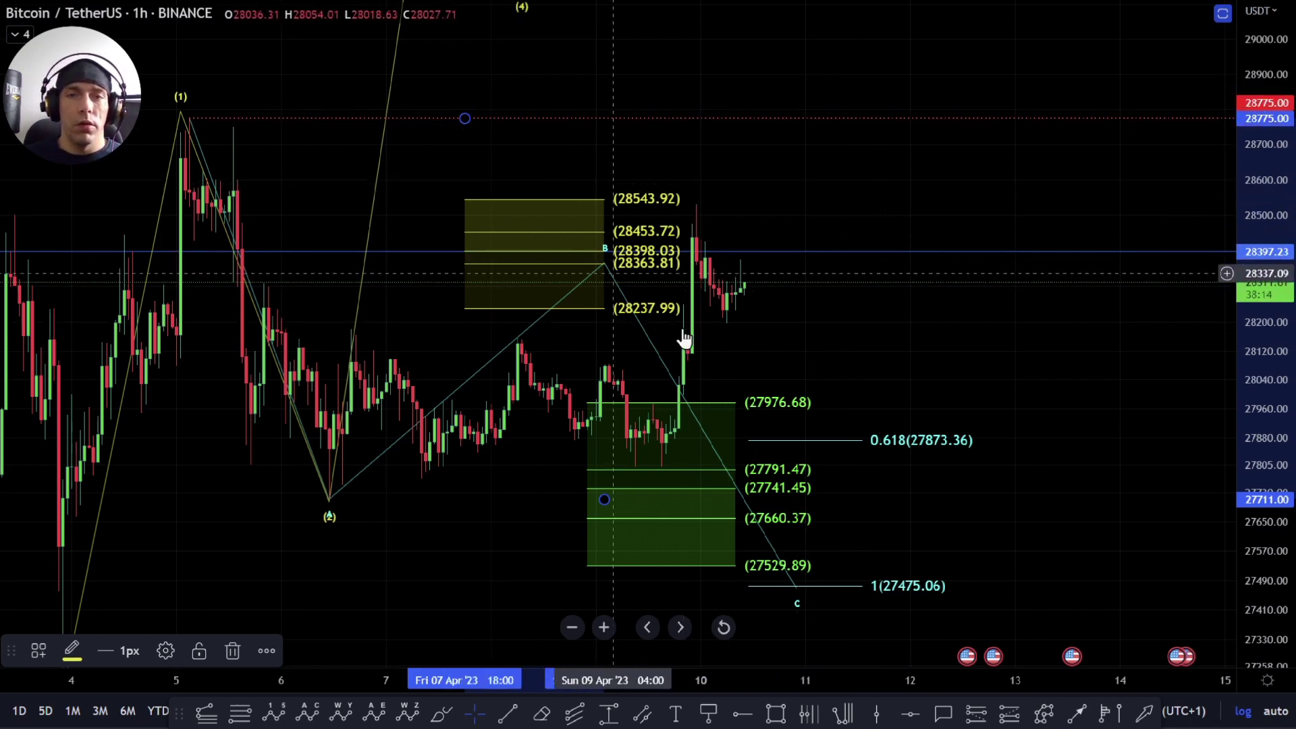
pyautogui.moveTo(828, 364)
pyautogui.mouseDown()
pyautogui.moveTo(702, 260)
pyautogui.moveTo(931, 272)
pyautogui.mouseUp()
pyautogui.scroll(-1, 364, 297)
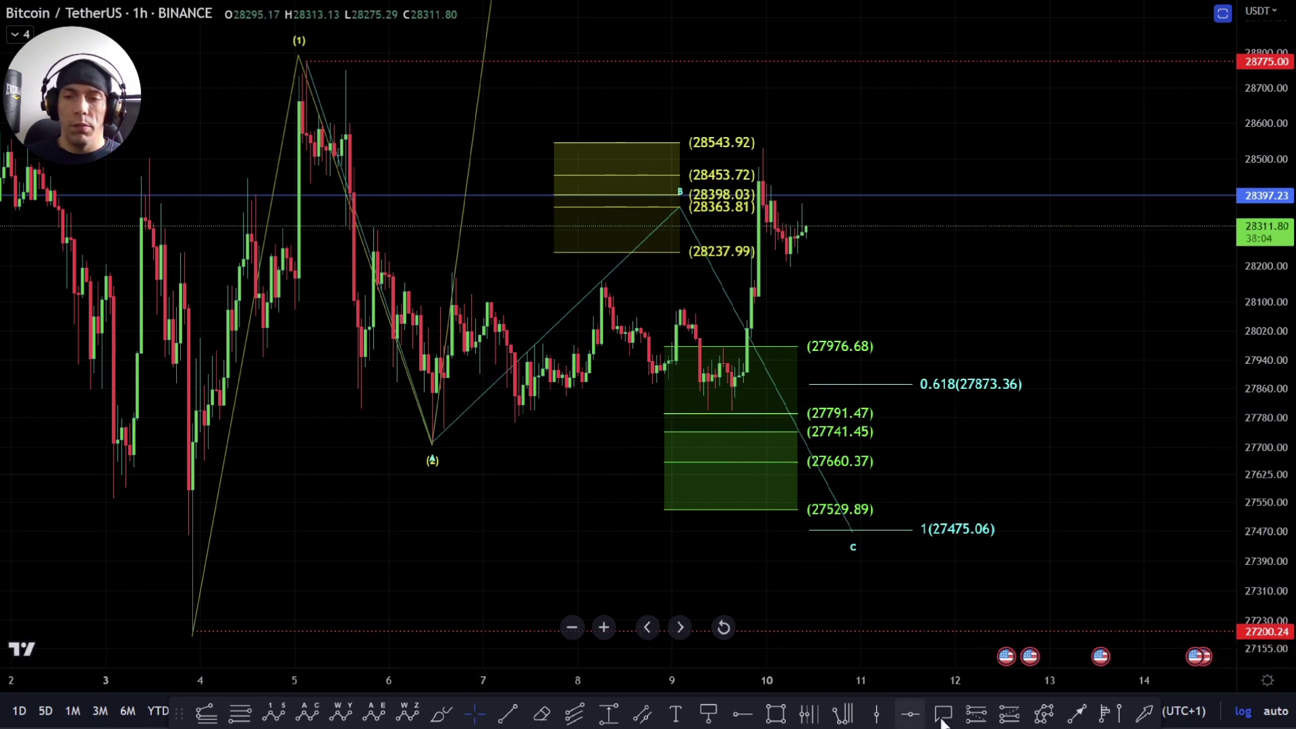
# Step: Sketch a zigzag path from the wave A low through the swing highs and lows up to 9 April
pyautogui.click(429, 442)
pyautogui.click(463, 281)
pyautogui.click(531, 405)
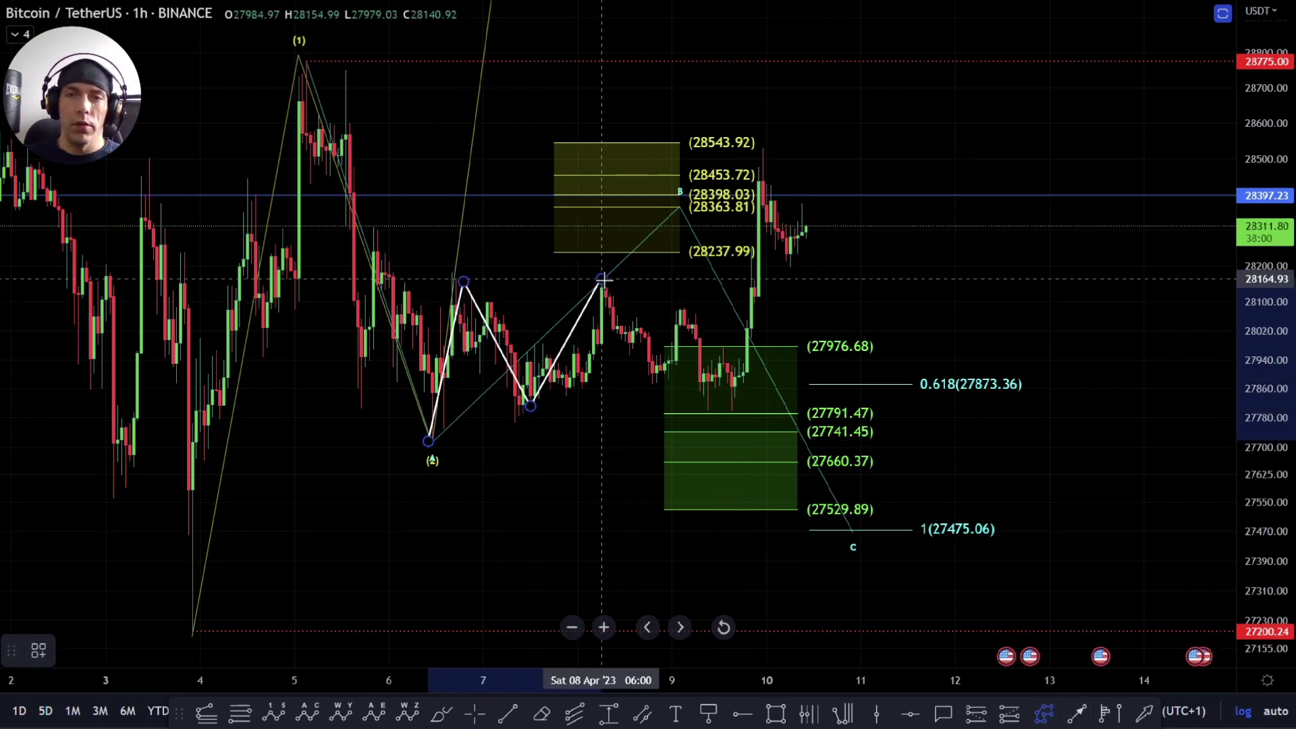
pyautogui.click(601, 279)
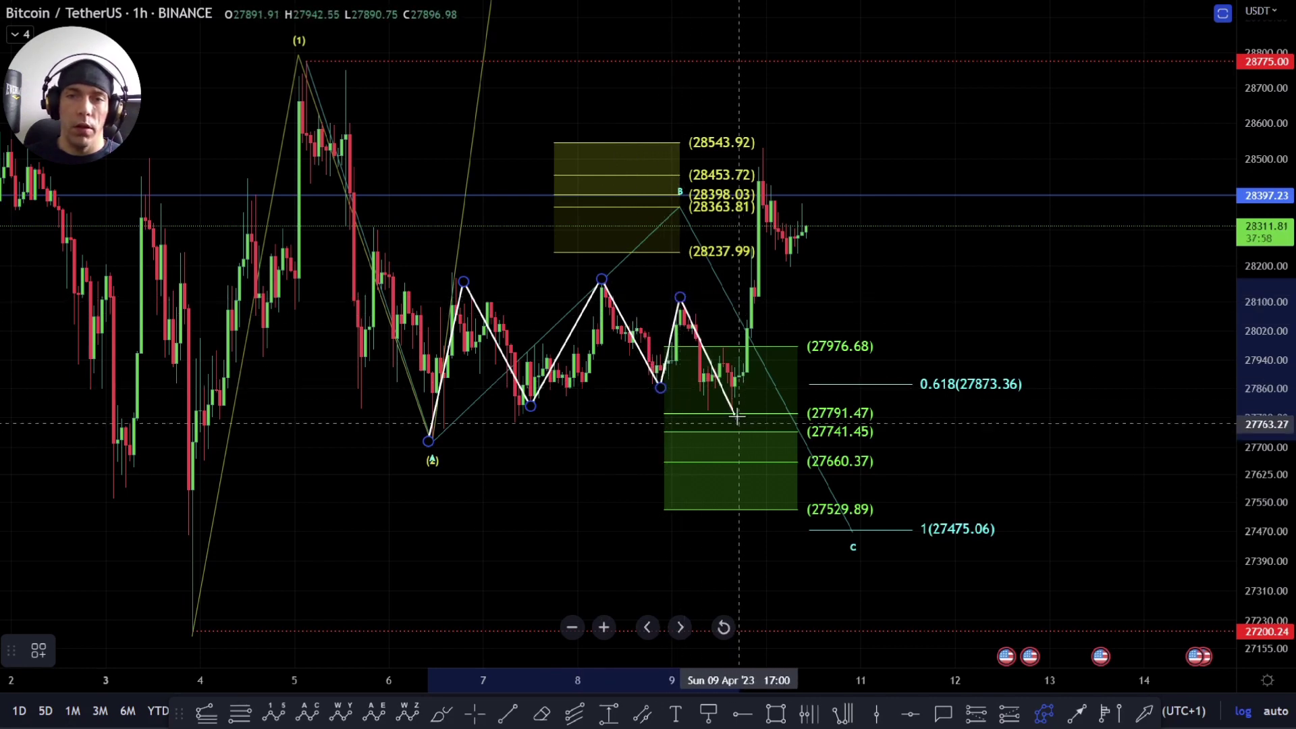
pyautogui.press('Escape')
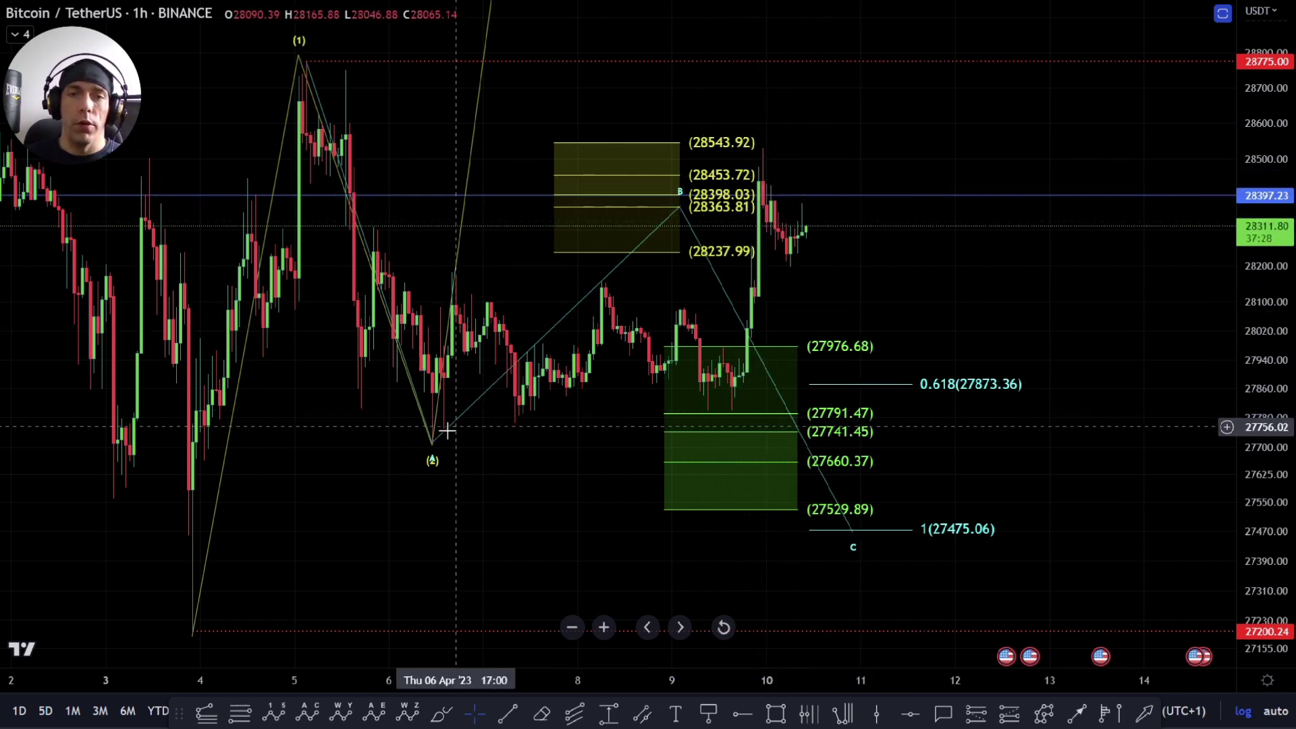
# Step: Examine the projected waves (3) and (4), the 26842.70 extension and the price action since the wave A low
pyautogui.moveTo(954, 119); pyautogui.dragTo(889, 286)
pyautogui.moveTo(1282, 203); pyautogui.dragTo(1293, 356)
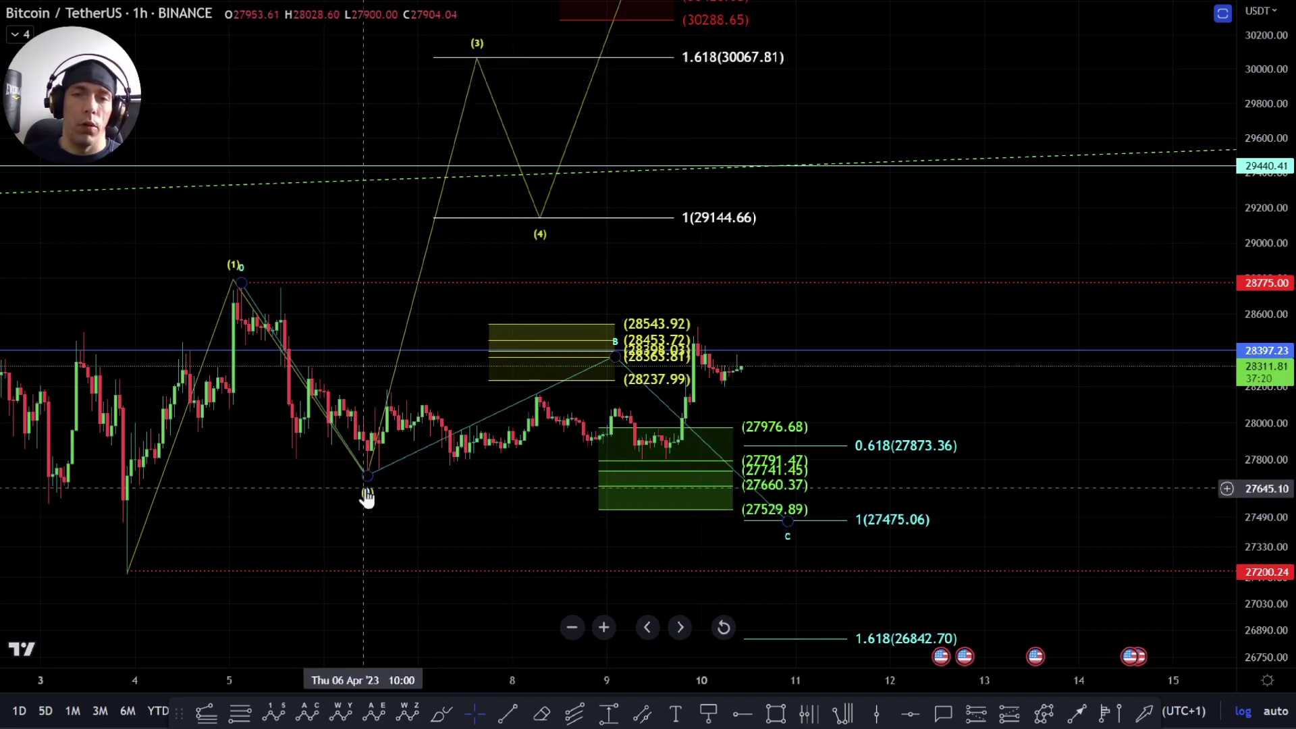
pyautogui.scroll(-3, 506, 506)
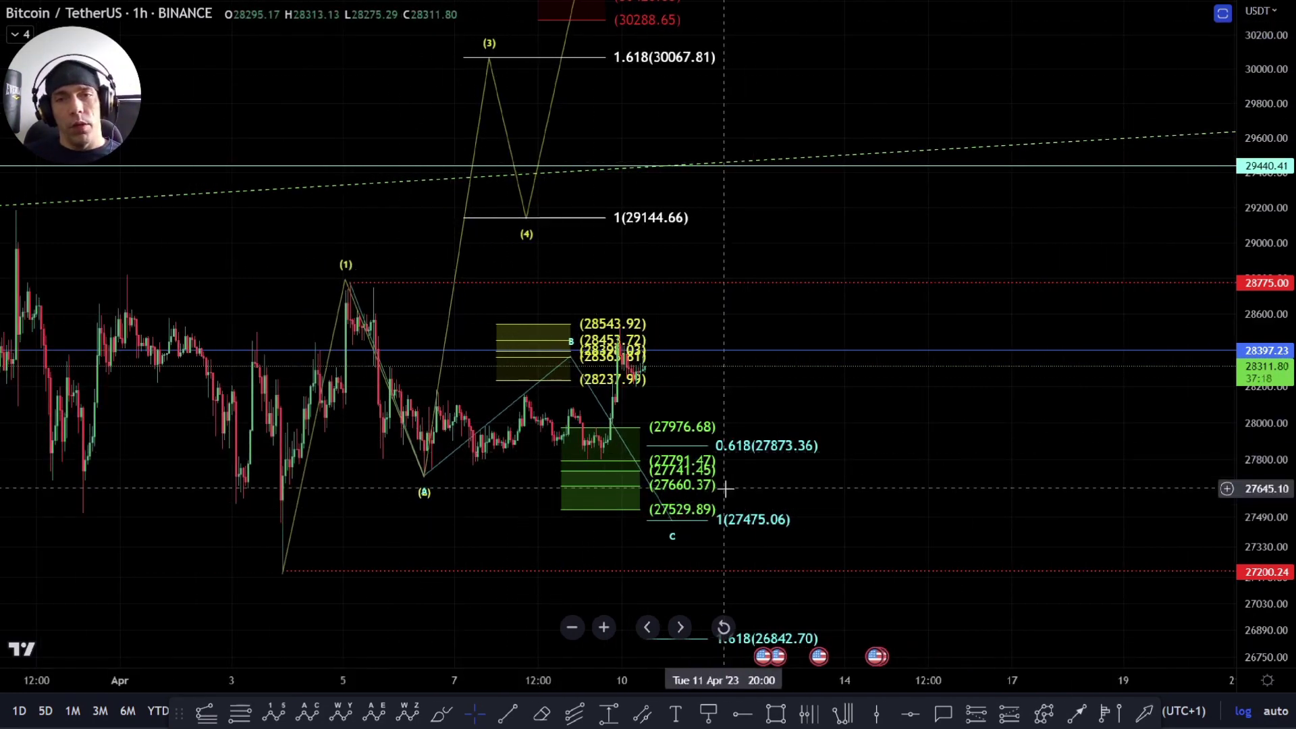
pyautogui.moveTo(752, 375); pyautogui.dragTo(759, 285)
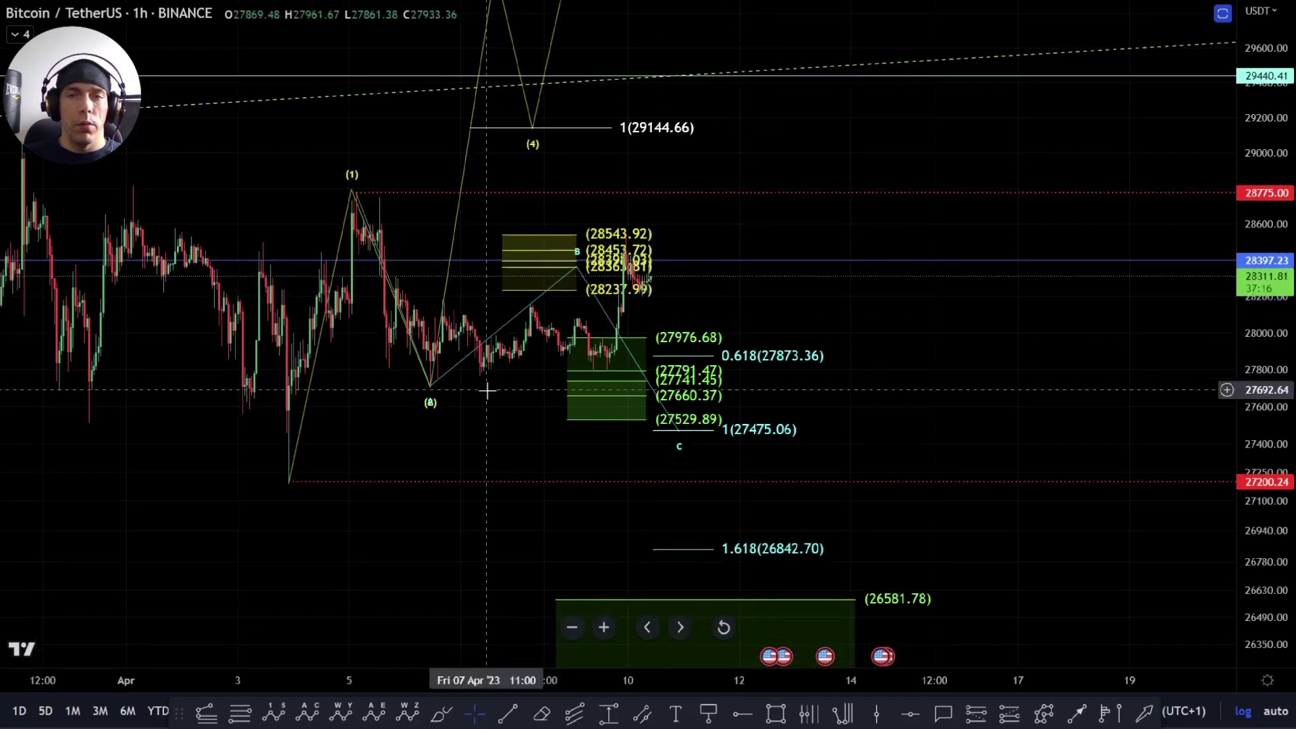
pyautogui.scroll(5, 631, 482)
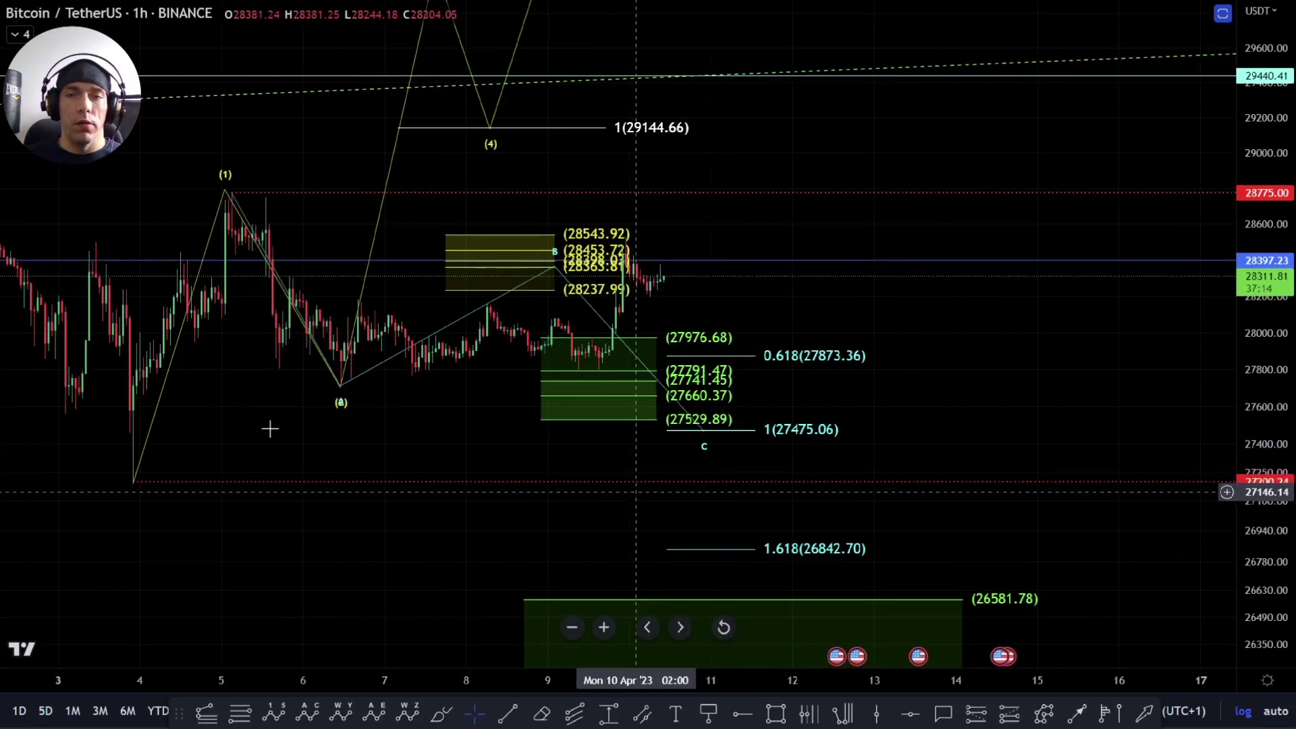
pyautogui.moveTo(1282, 530); pyautogui.dragTo(1292, 477)
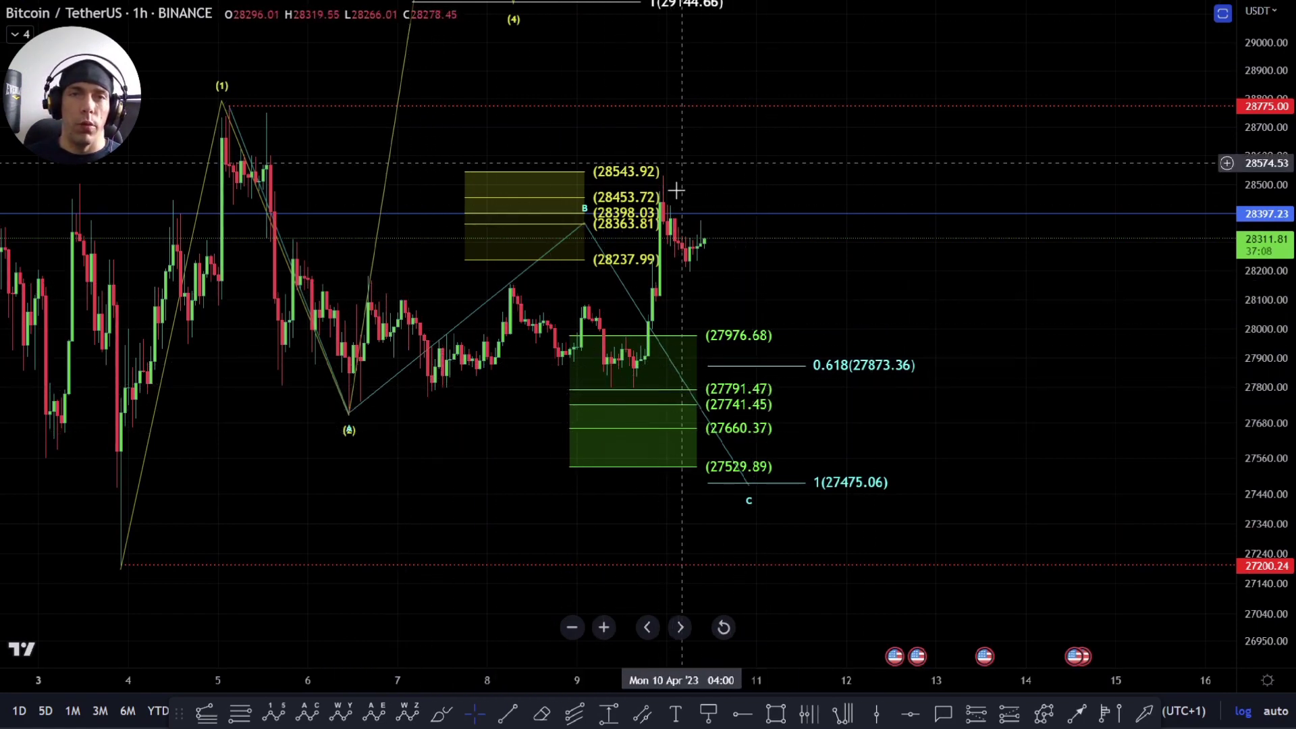
pyautogui.moveTo(862, 69); pyautogui.dragTo(791, 3)
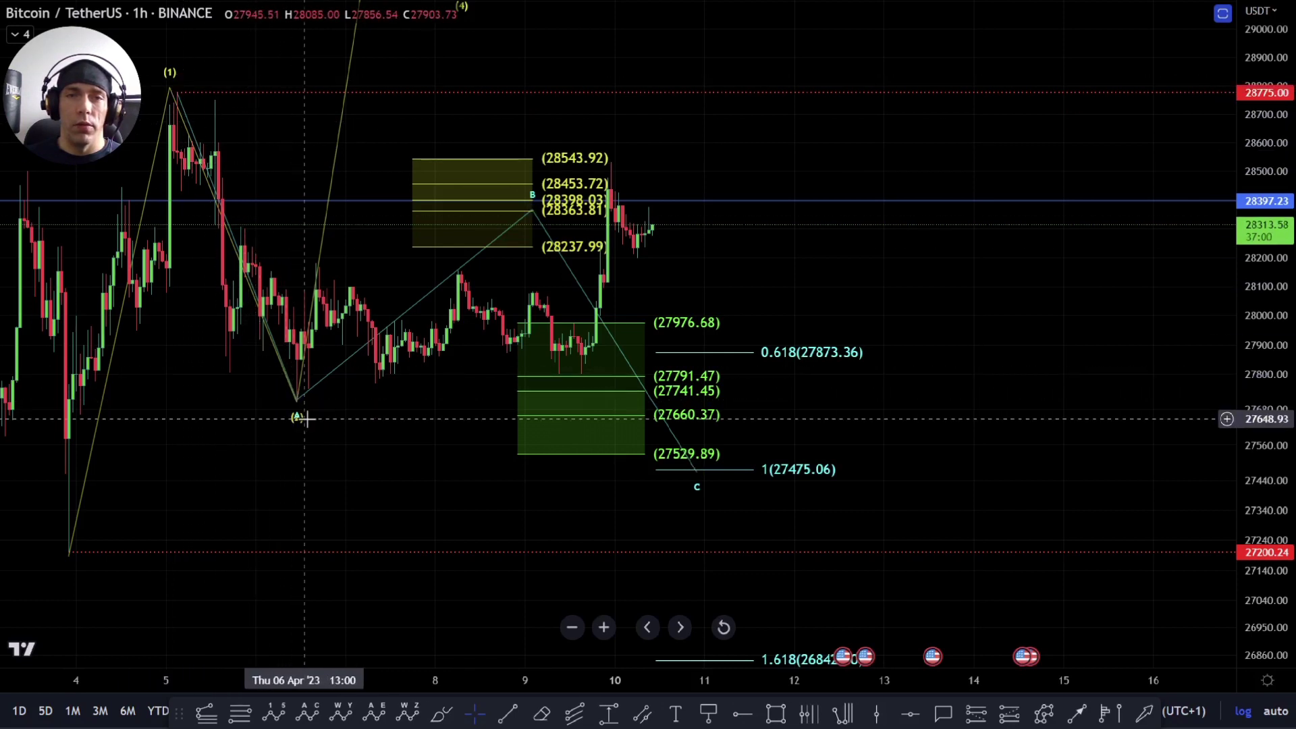
# Step: Move point B of the blue ABC correction up to about 28531 on 9 April
pyautogui.moveTo(533, 210)
pyautogui.mouseDown()
pyautogui.moveTo(605, 155)
pyautogui.moveTo(556, 163)
pyautogui.moveTo(617, 196)
pyautogui.moveTo(573, 163)
pyautogui.mouseUp()
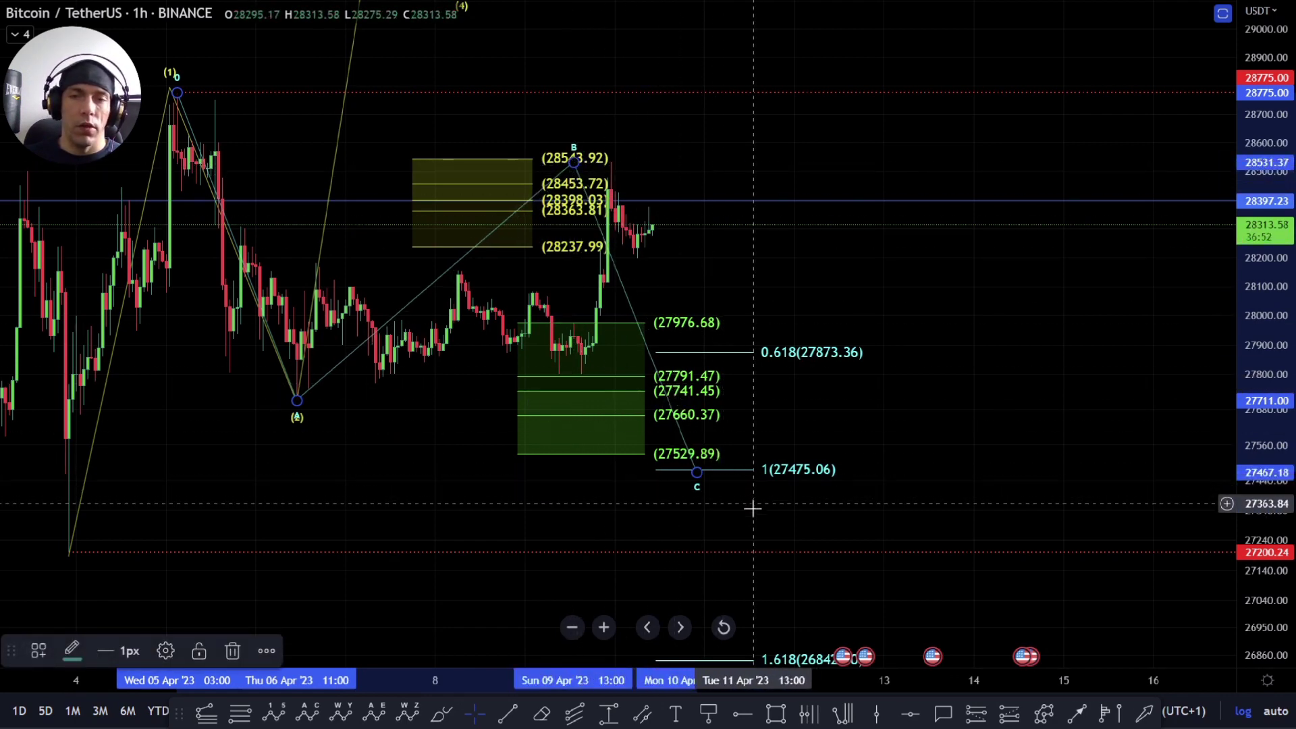
pyautogui.moveTo(752, 507); pyautogui.dragTo(714, 481)
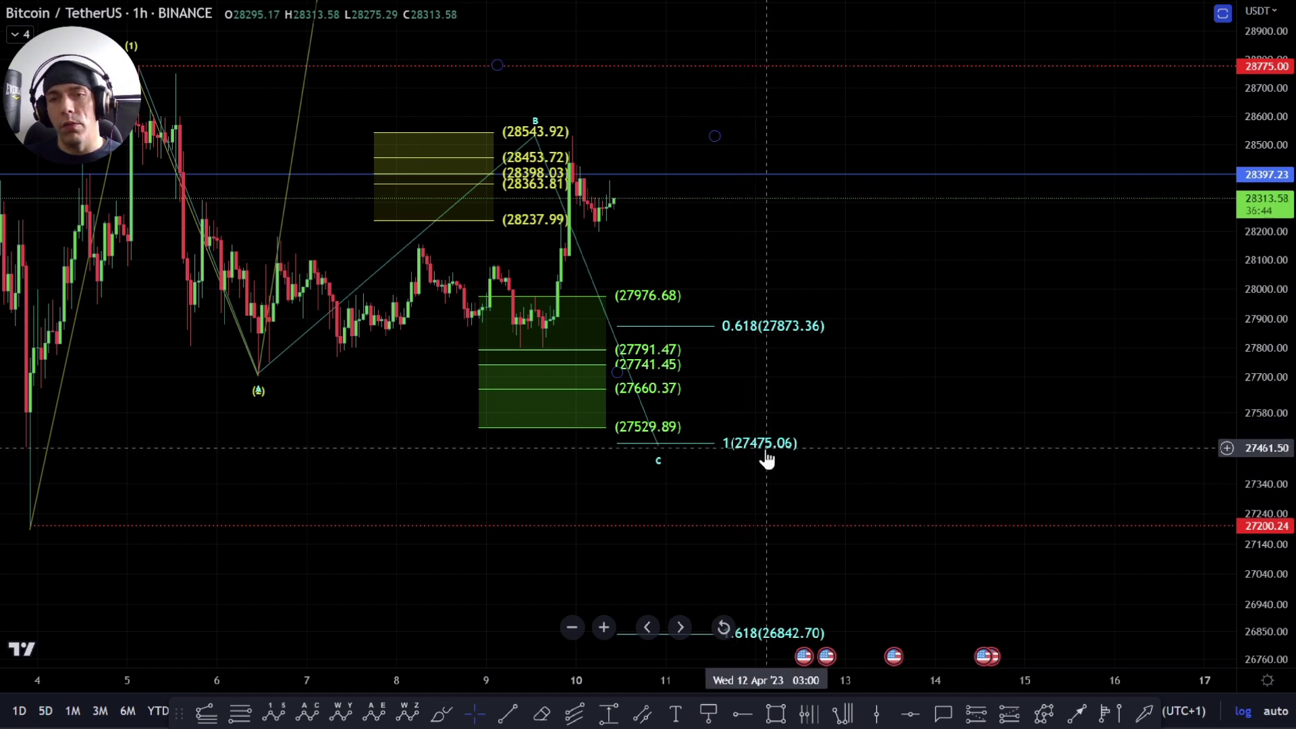
pyautogui.moveTo(764, 253); pyautogui.dragTo(782, 282)
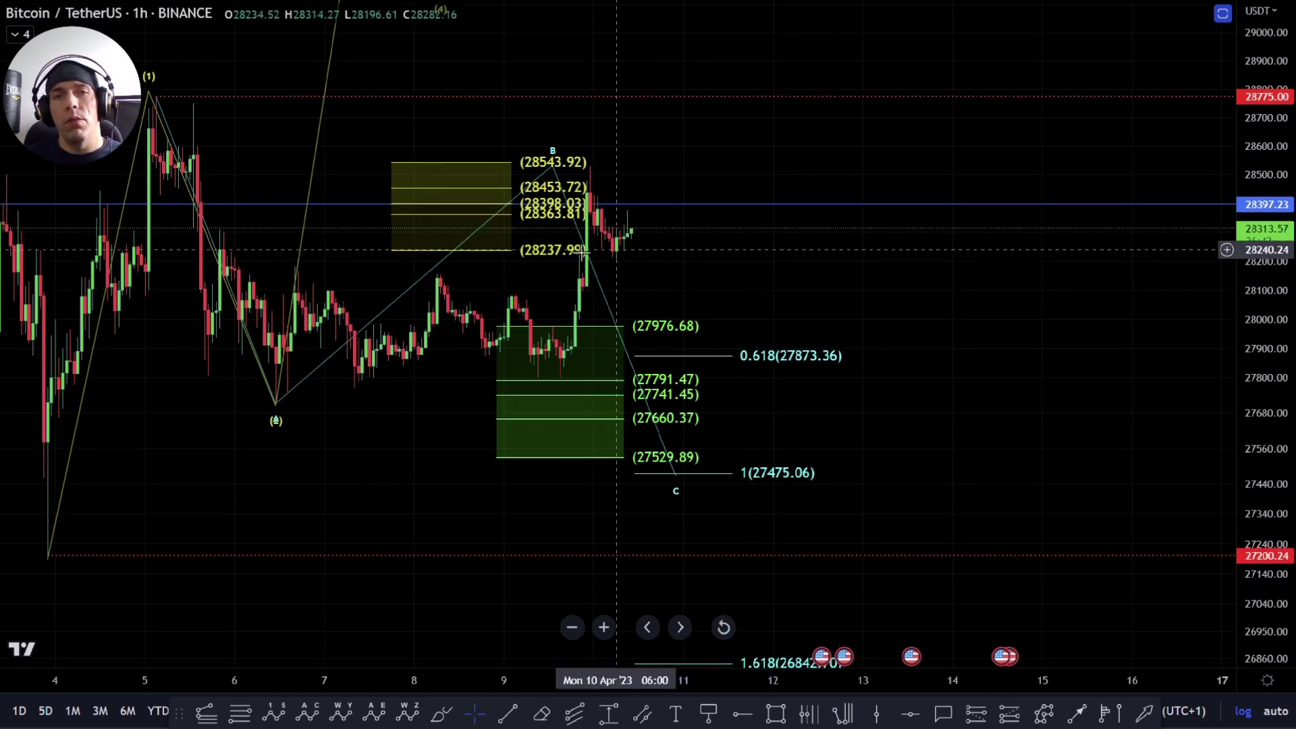
# Step: Shift the yellow Fibonacci retracement zone later in time so it spans the 9–10 April candles, keeping its price levels
pyautogui.click(555, 222)
pyautogui.moveTo(552, 218); pyautogui.dragTo(720, 216)
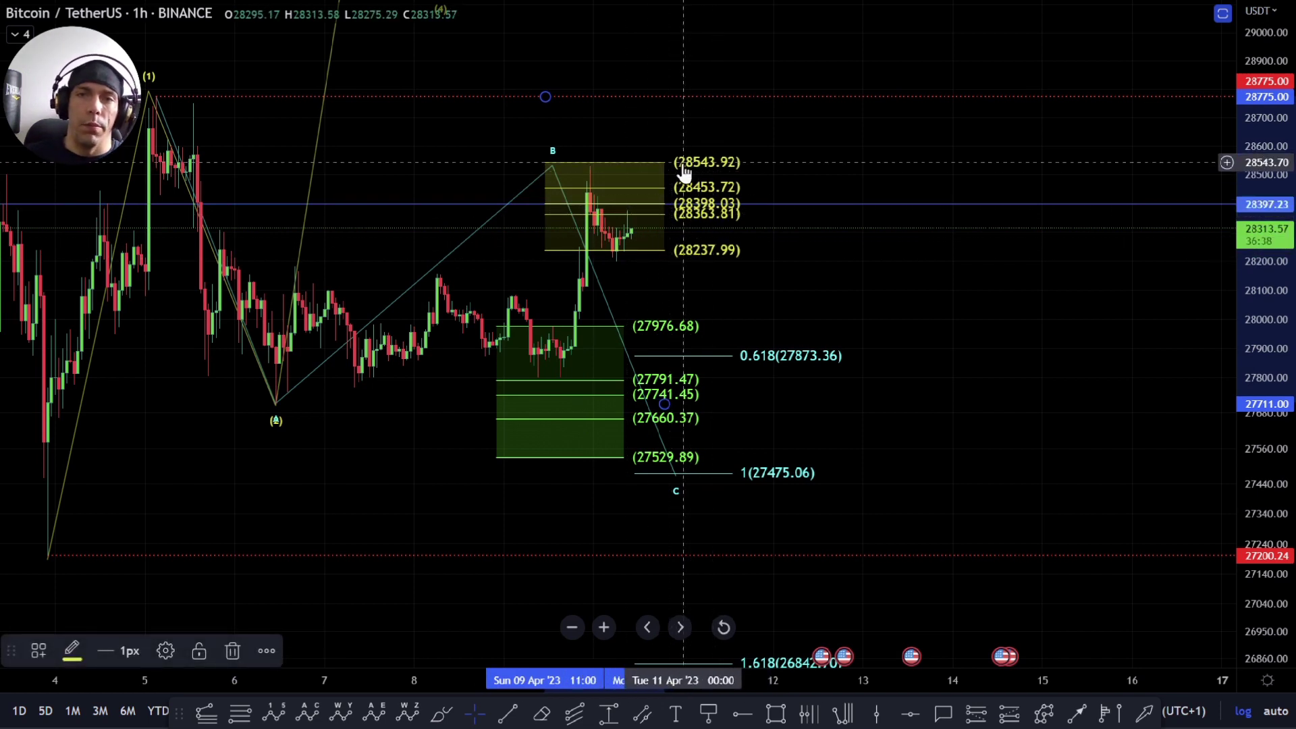
pyautogui.click(787, 177)
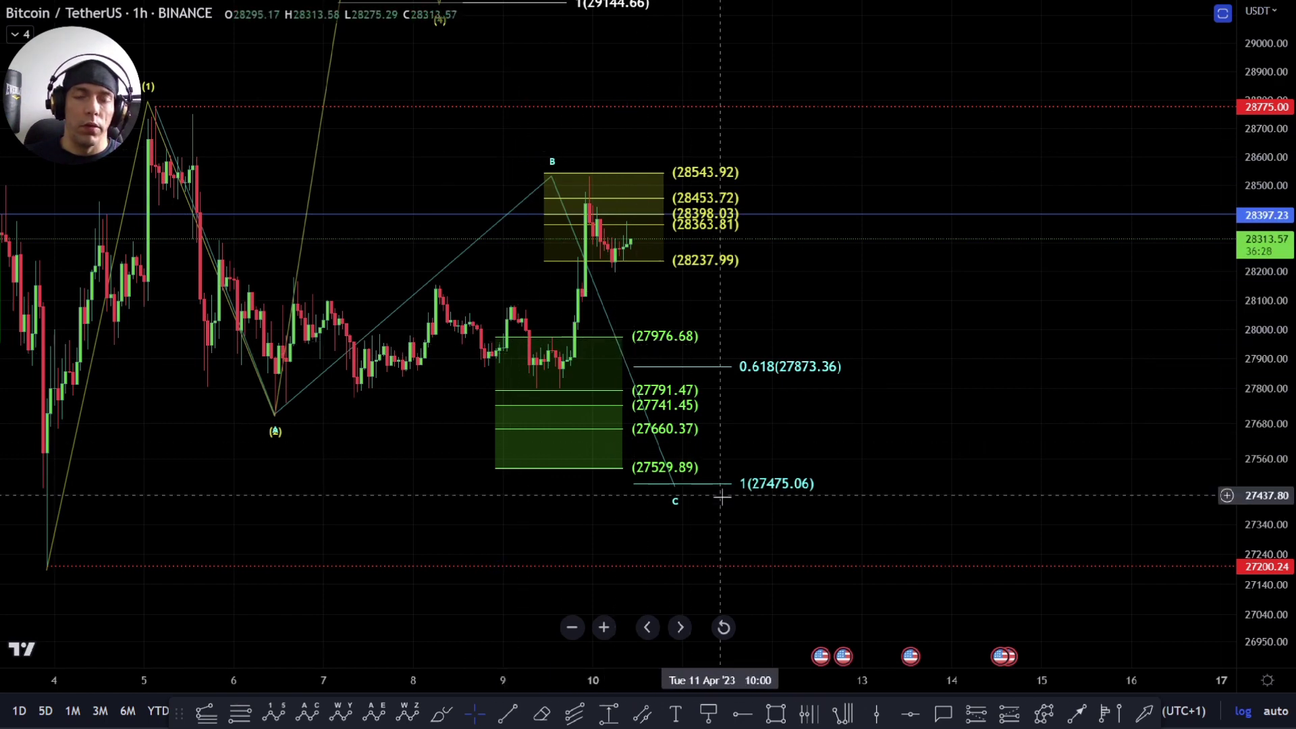
# Step: Hide the "breakout revised" drawing group in the chart's object tree
pyautogui.scroll(-2, 380, 294)
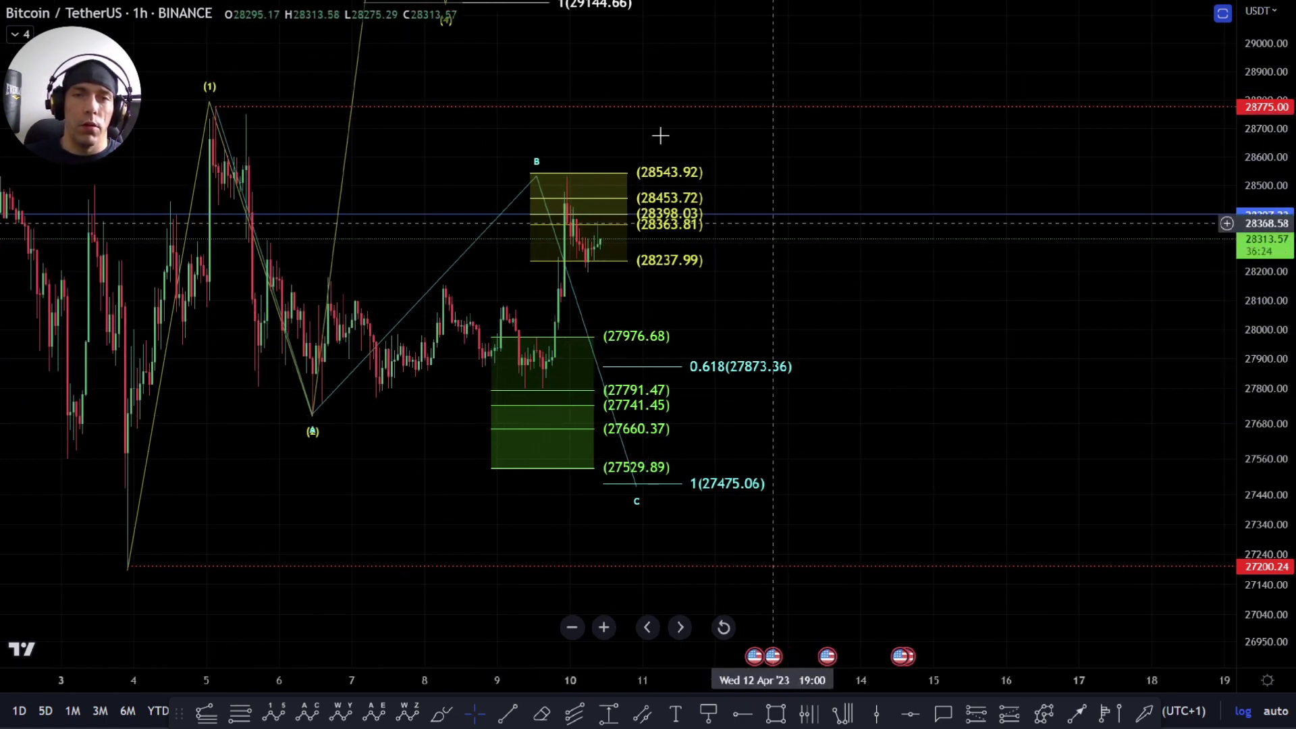
pyautogui.rightClick(802, 251)
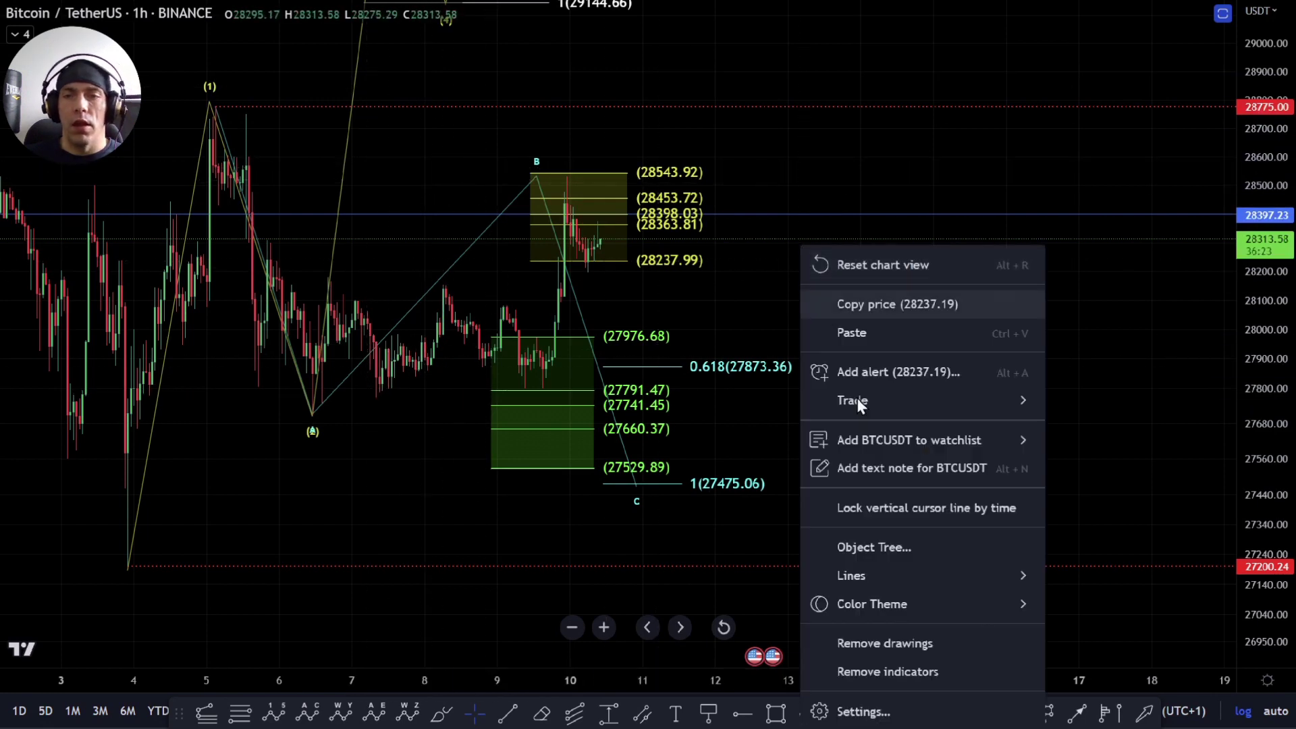
pyautogui.click(912, 545)
pyautogui.scroll(-3, 695, 418)
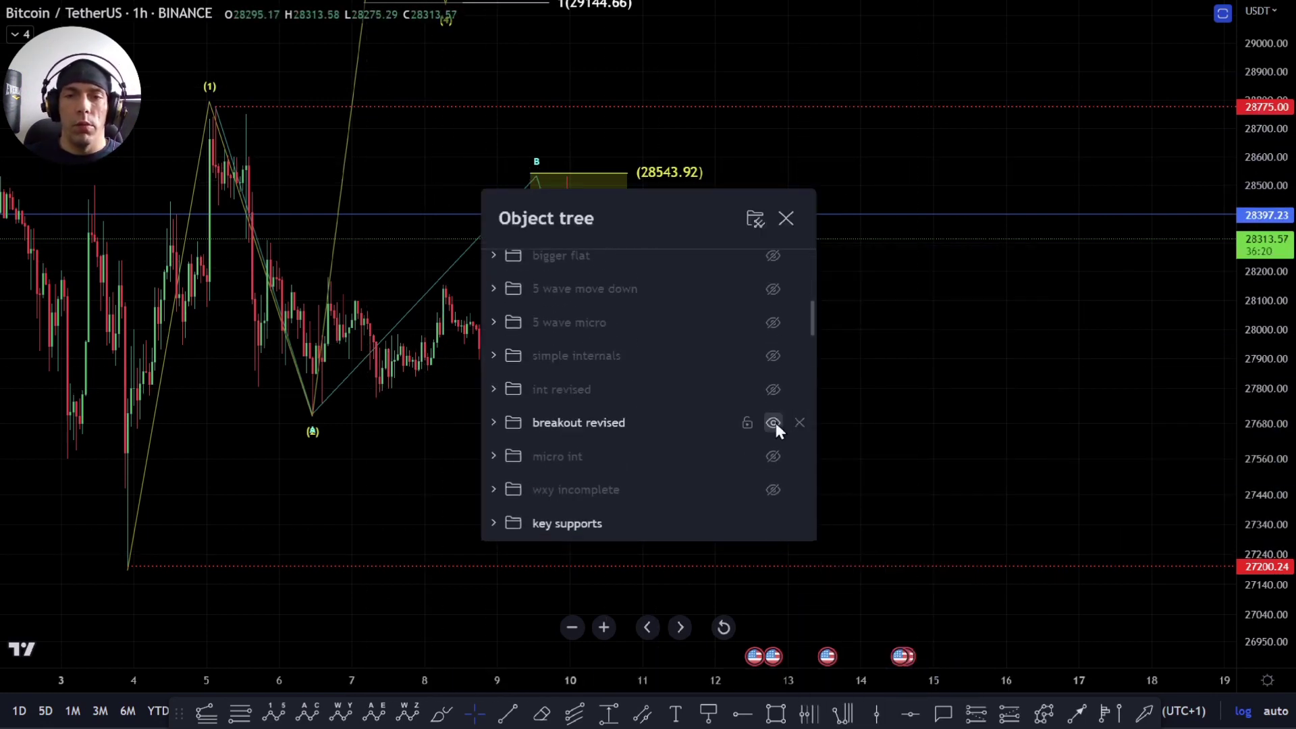
pyautogui.click(773, 422)
# Step: Show the "micro int" drawing group from the object tree on the chart
pyautogui.scroll(5, 775, 422)
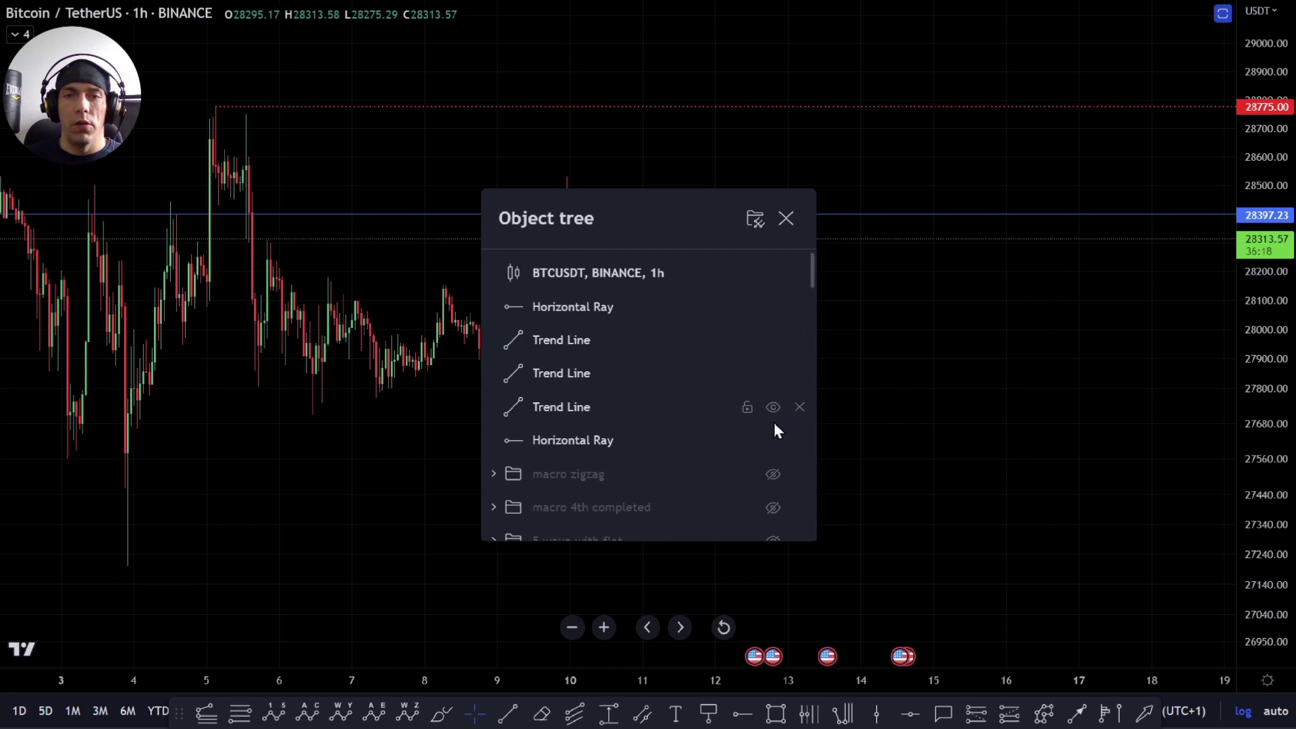
pyautogui.scroll(-5, 774, 430)
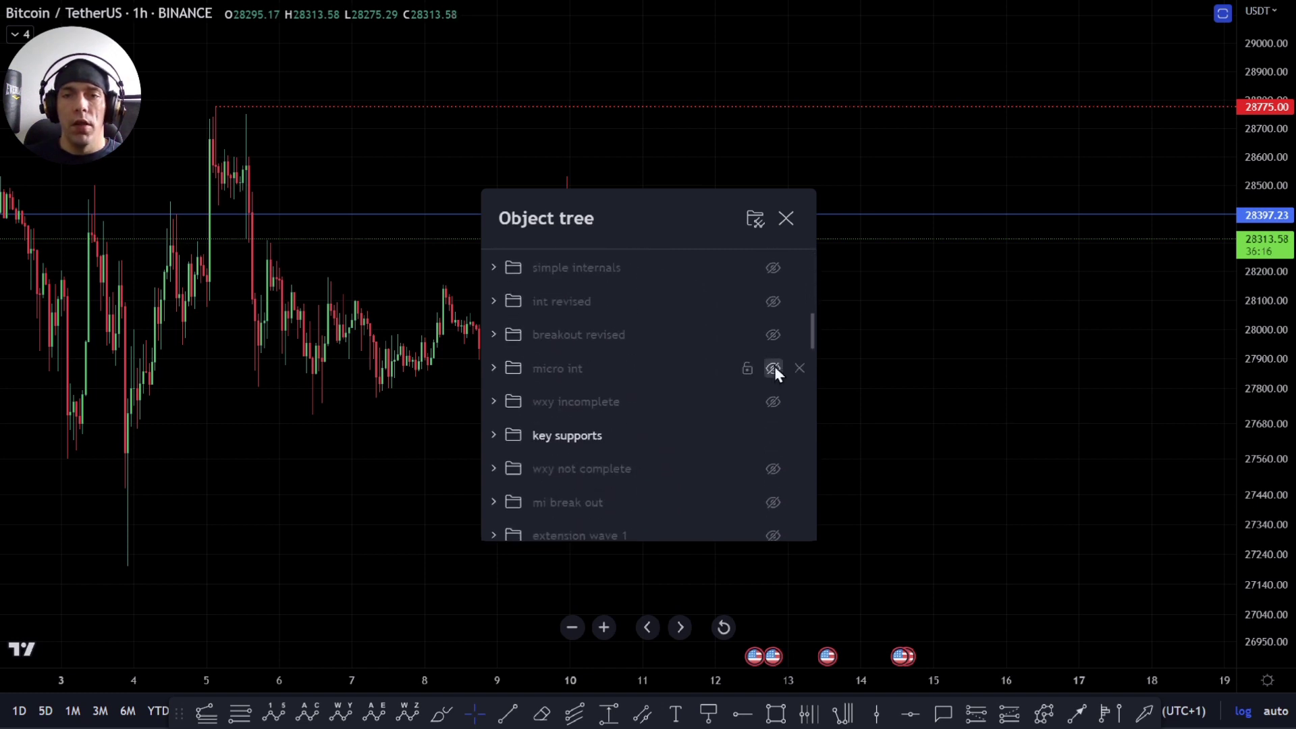
pyautogui.click(775, 367)
pyautogui.click(1093, 376)
pyautogui.rightClick(749, 371)
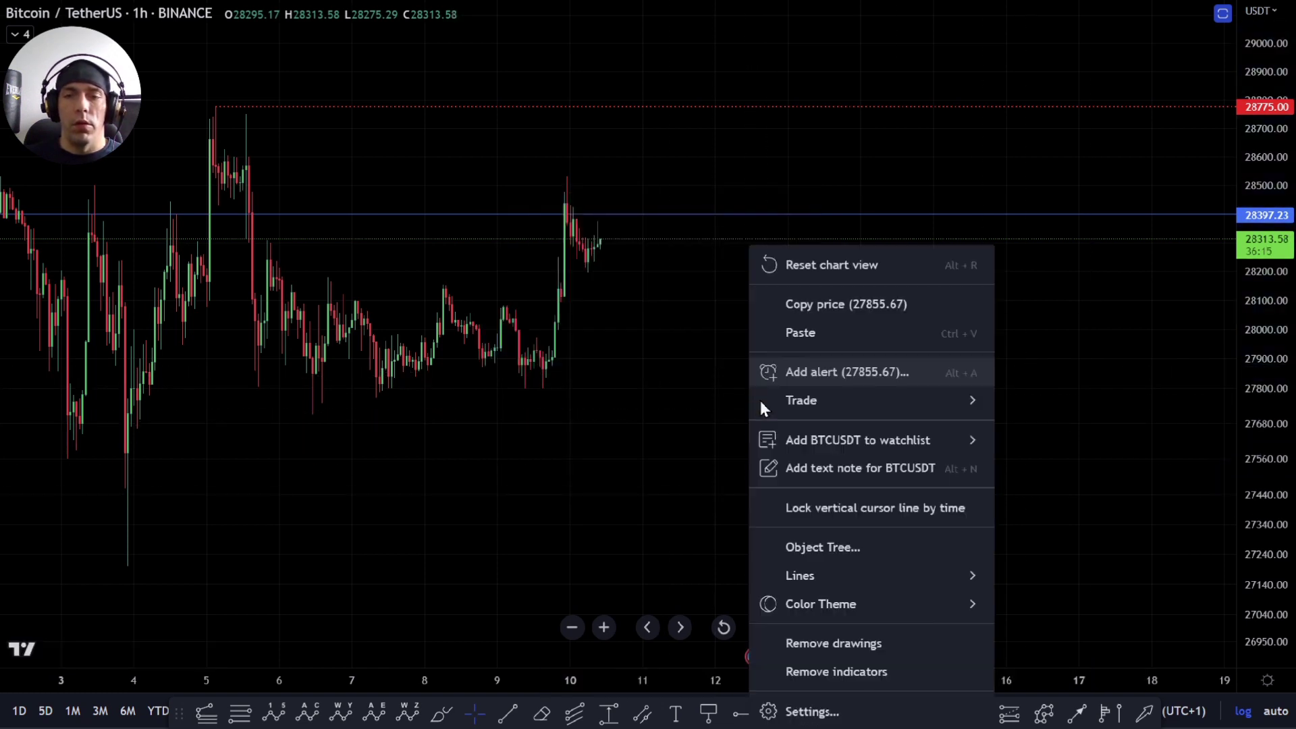
pyautogui.click(850, 545)
pyautogui.scroll(-5, 688, 405)
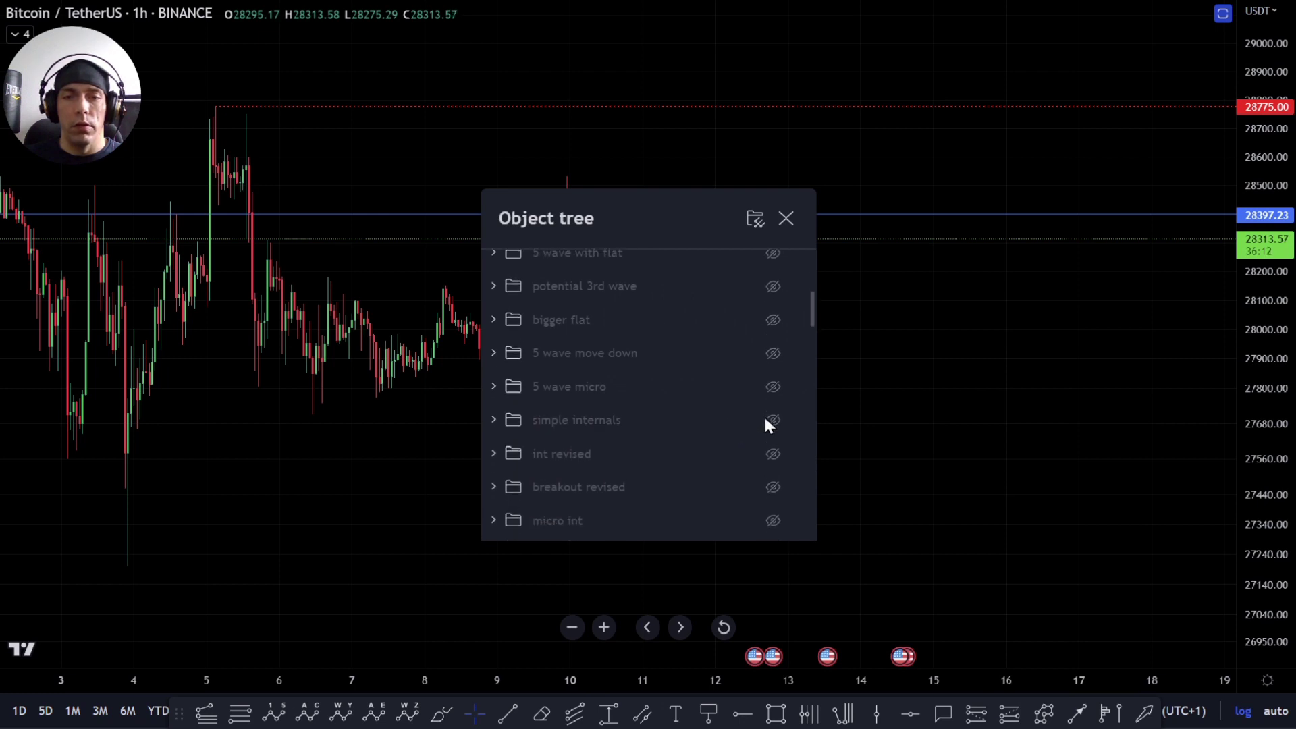
pyautogui.scroll(-1, 767, 425)
pyautogui.click(774, 455)
pyautogui.click(1052, 392)
# Step: Examine the micro wave (2) ABC correction, its red resistance zone, green support zone and the 0.618 to 1.618 extension targets
pyautogui.scroll(4, 573, 435)
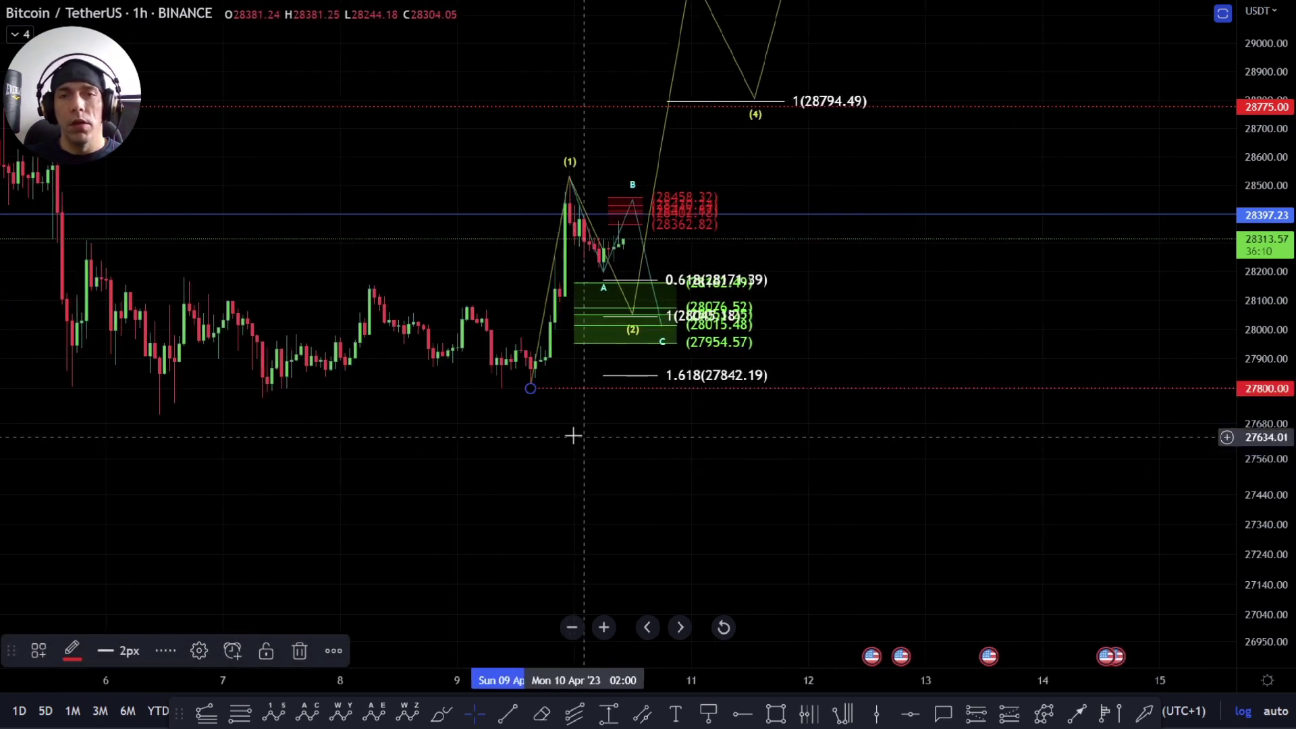
pyautogui.scroll(8, 594, 438)
pyautogui.moveTo(1262, 573); pyautogui.dragTo(1262, 337)
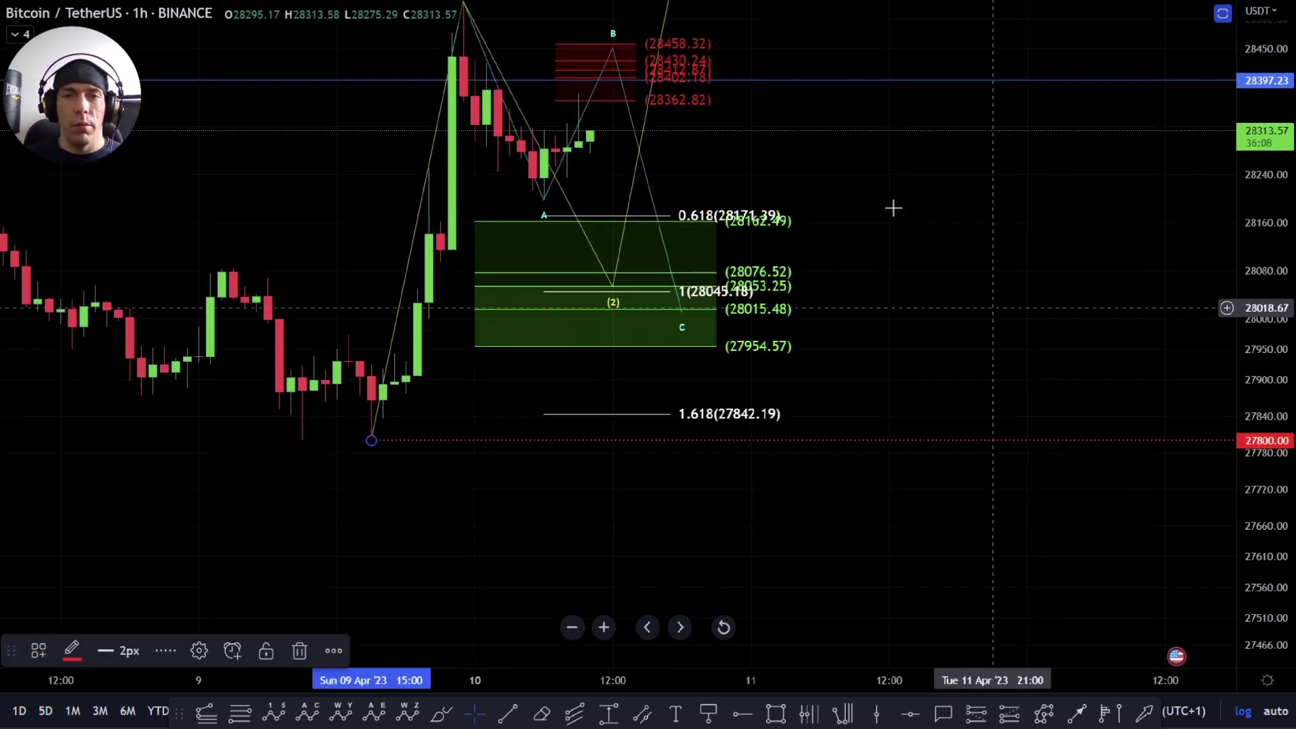
pyautogui.moveTo(877, 209); pyautogui.dragTo(883, 376)
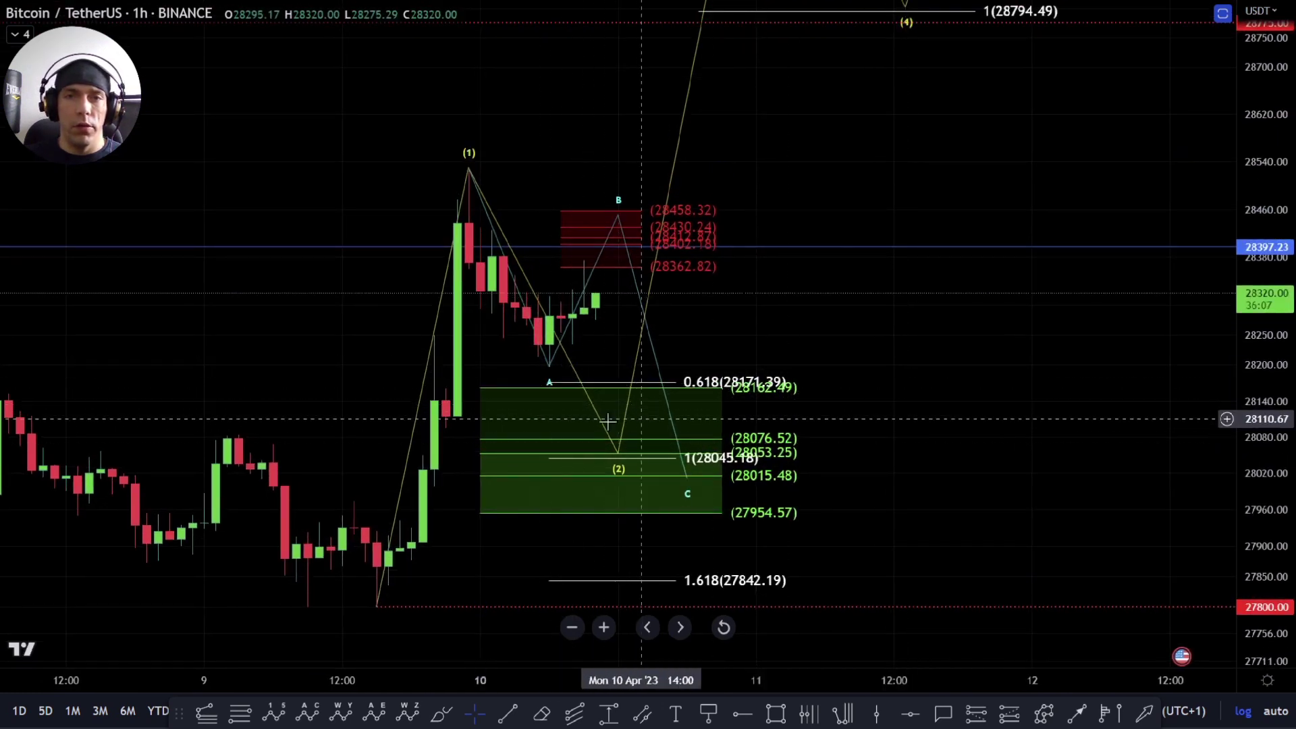
pyautogui.moveTo(842, 401); pyautogui.dragTo(856, 301)
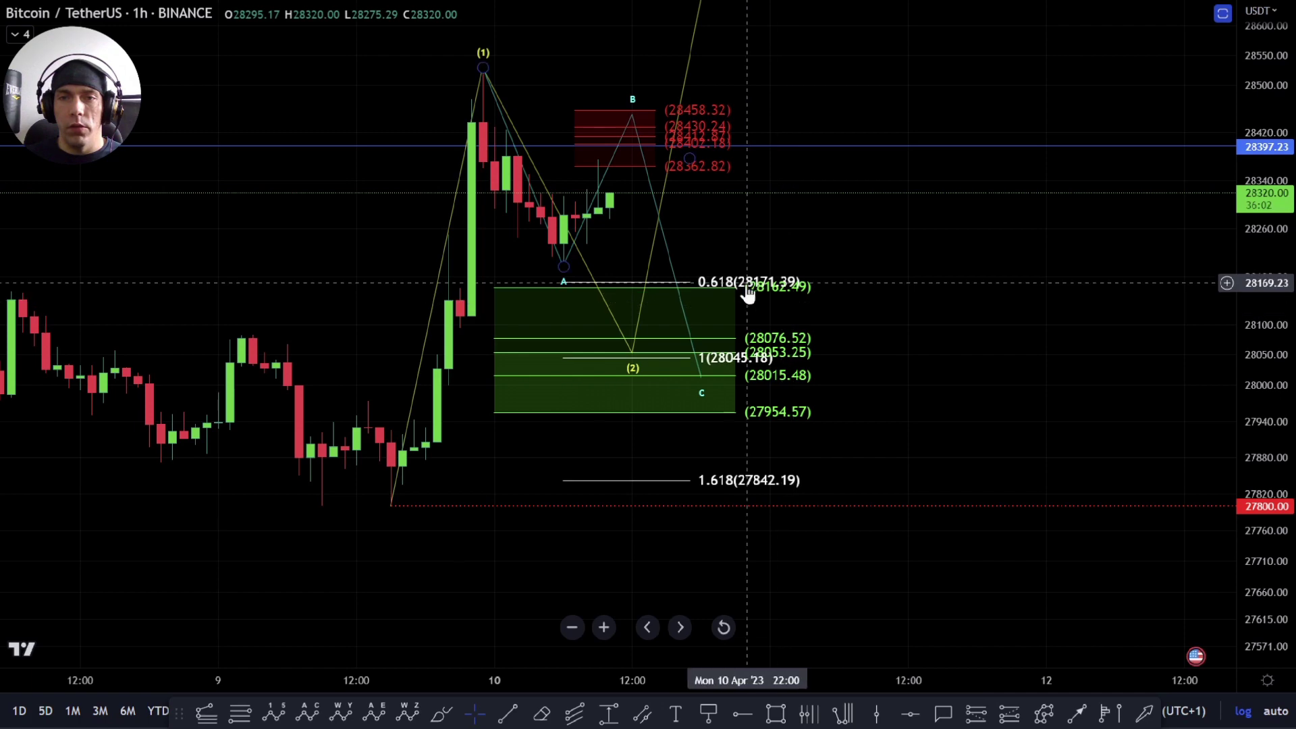
pyautogui.scroll(3, 839, 428)
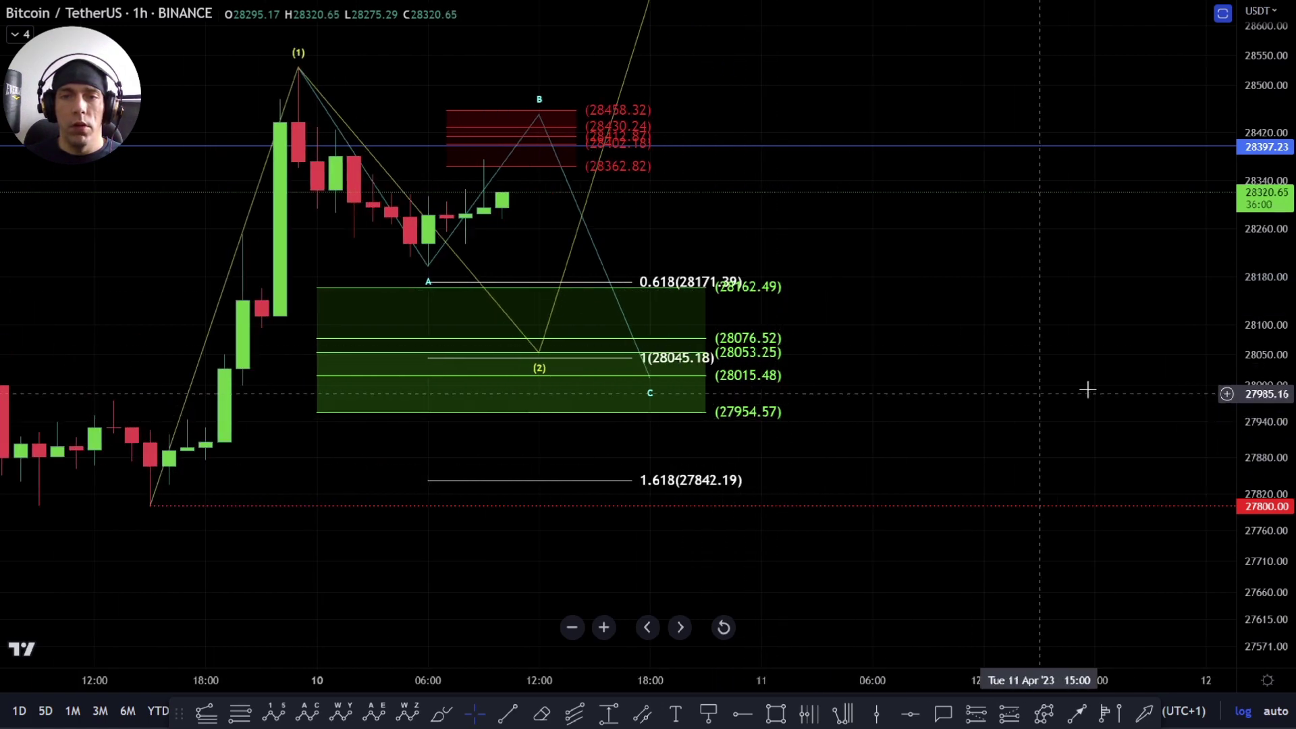
pyautogui.moveTo(1263, 399); pyautogui.dragTo(1263, 314)
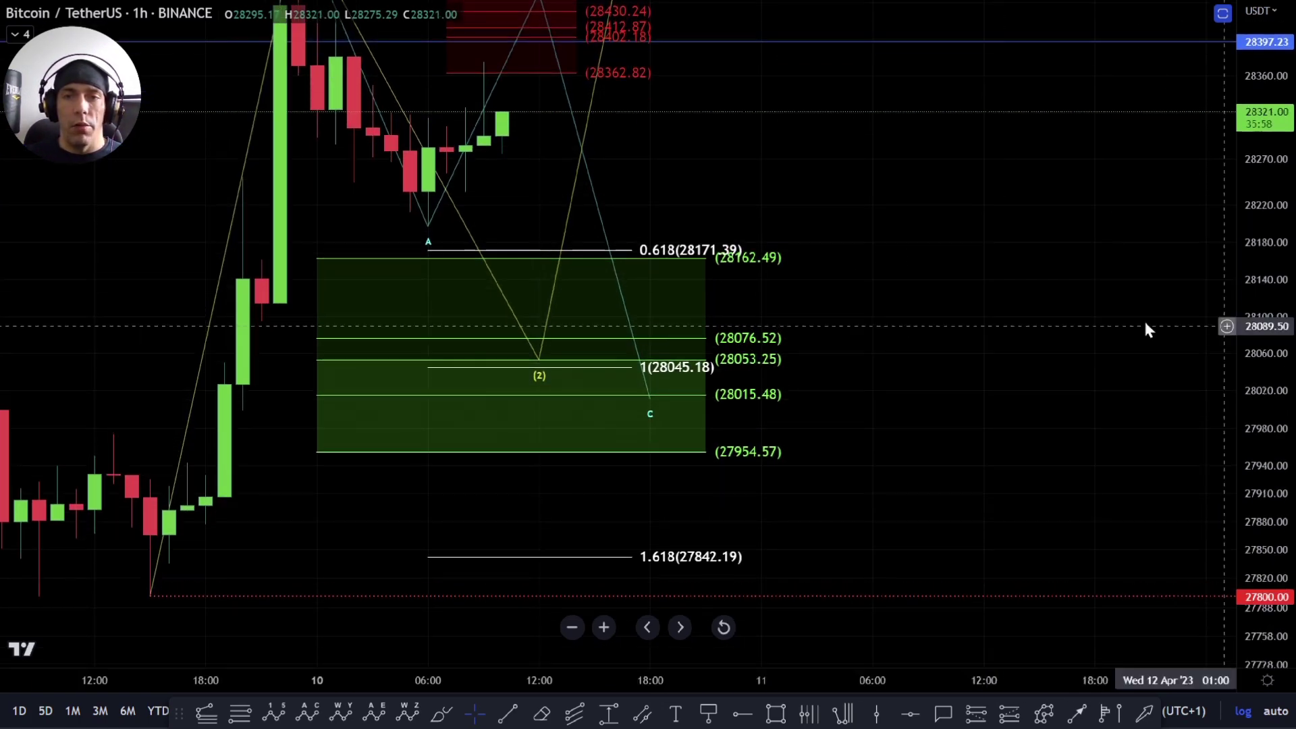
pyautogui.moveTo(857, 306); pyautogui.dragTo(882, 357)
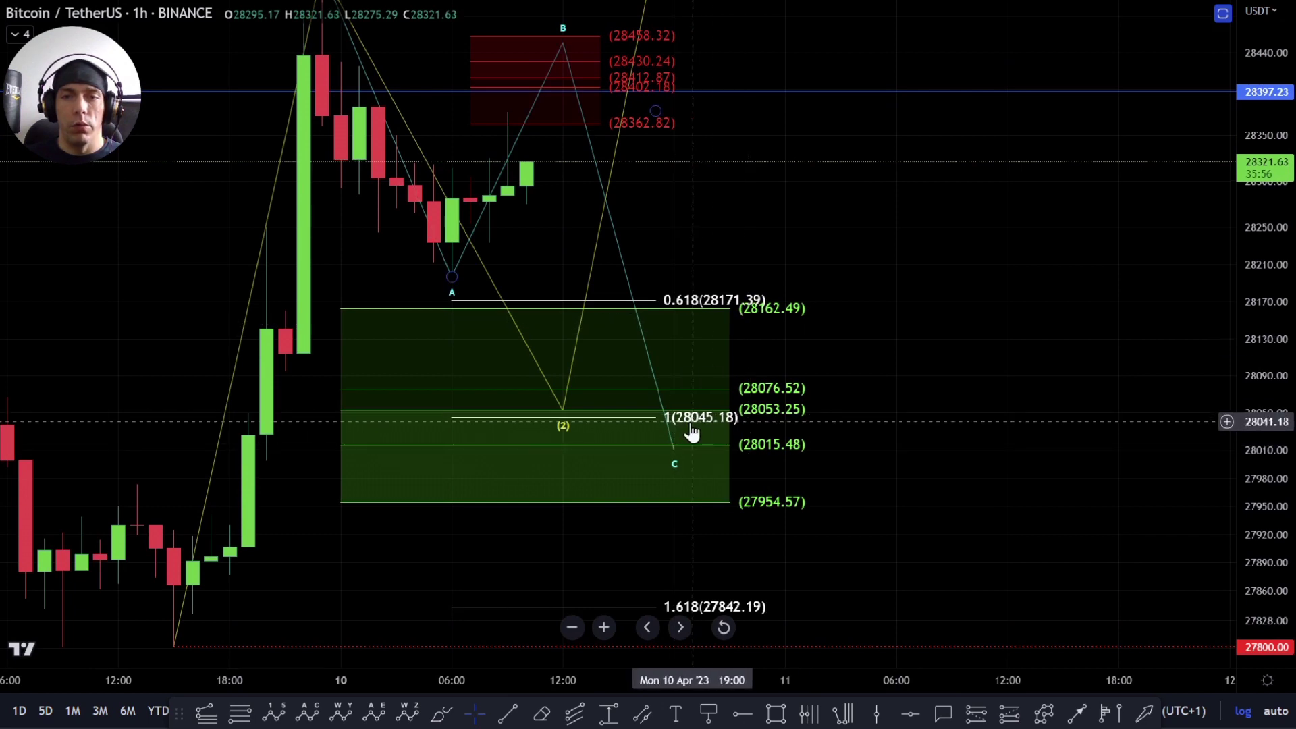
pyautogui.scroll(-3, 229, 454)
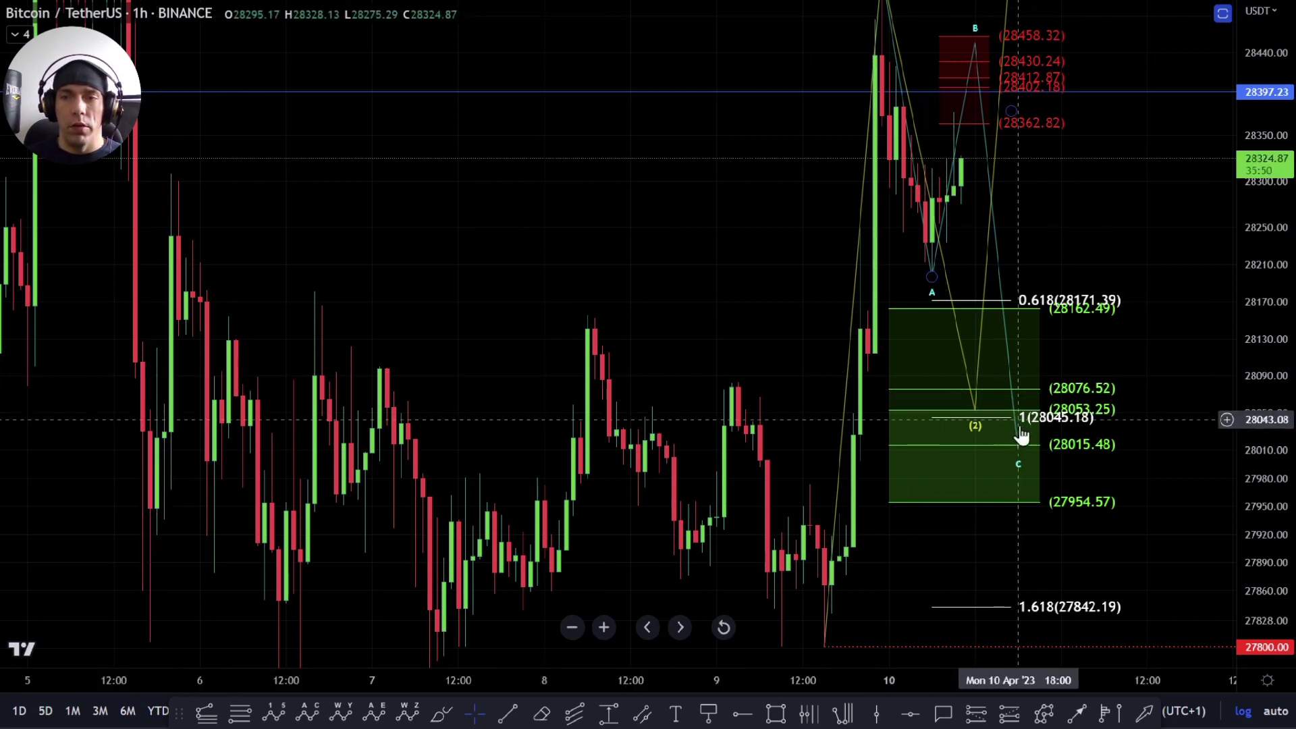
# Step: Examine the projected micro waves (1) to (5), from the wave (2) support zone up to the red wave (5) resistance zone
pyautogui.moveTo(1132, 377); pyautogui.dragTo(926, 395)
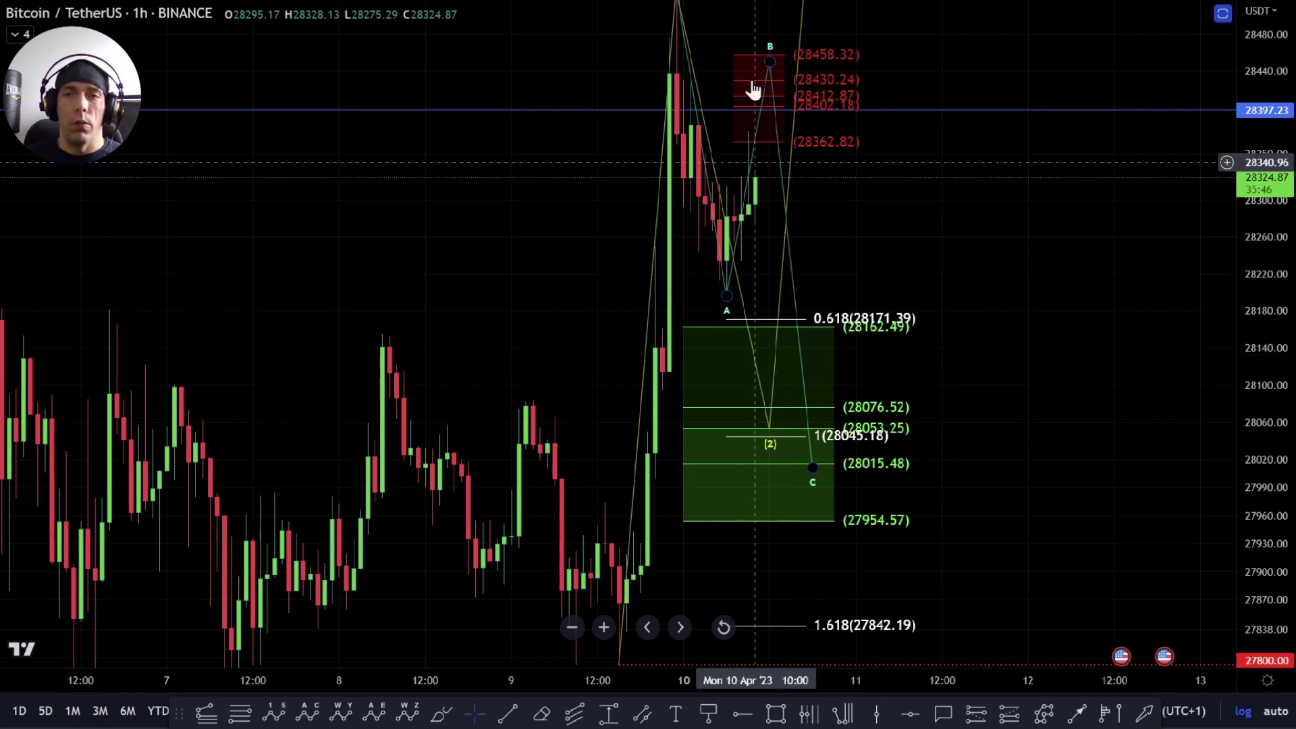
pyautogui.scroll(5, 1006, 425)
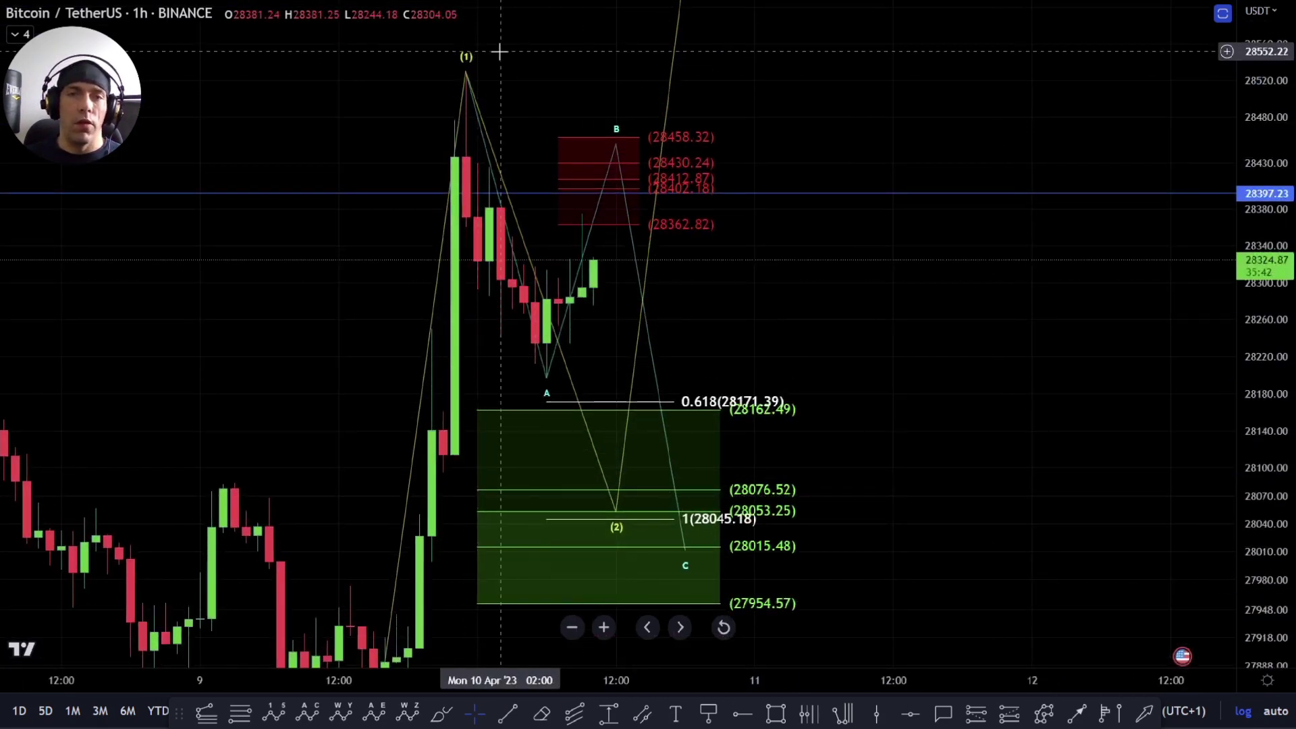
pyautogui.moveTo(1277, 540); pyautogui.dragTo(1278, 607)
pyautogui.scroll(-5, 992, 209)
pyautogui.moveTo(978, 204); pyautogui.dragTo(799, 332)
pyautogui.scroll(-2, 799, 332)
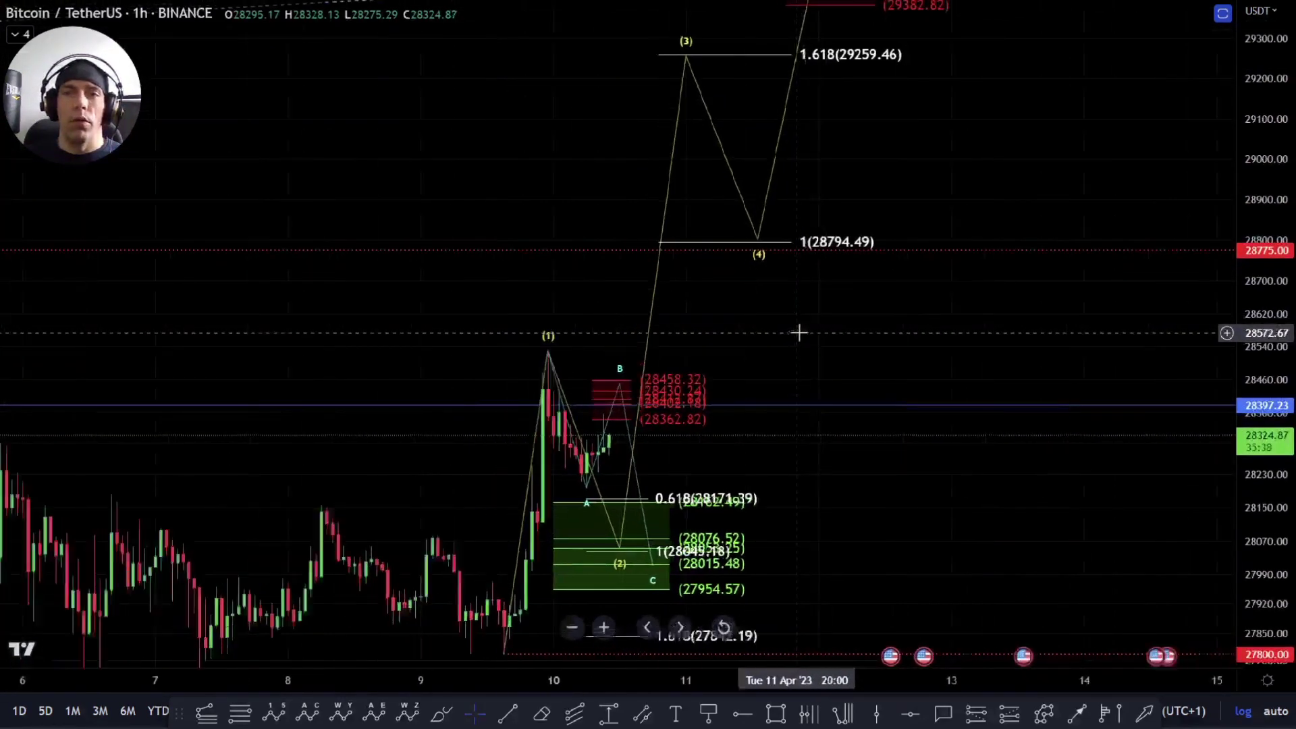
pyautogui.moveTo(1293, 275); pyautogui.dragTo(1275, 358)
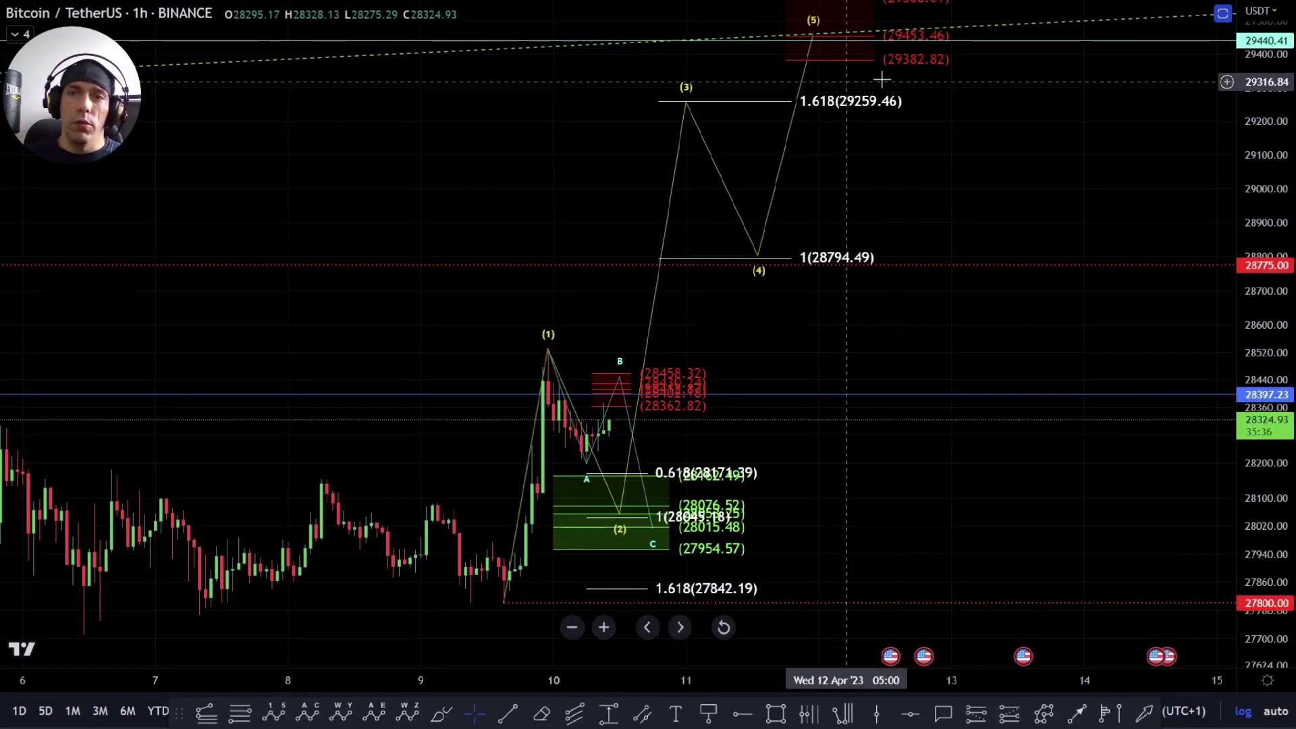
pyautogui.moveTo(975, 95); pyautogui.dragTo(965, 158)
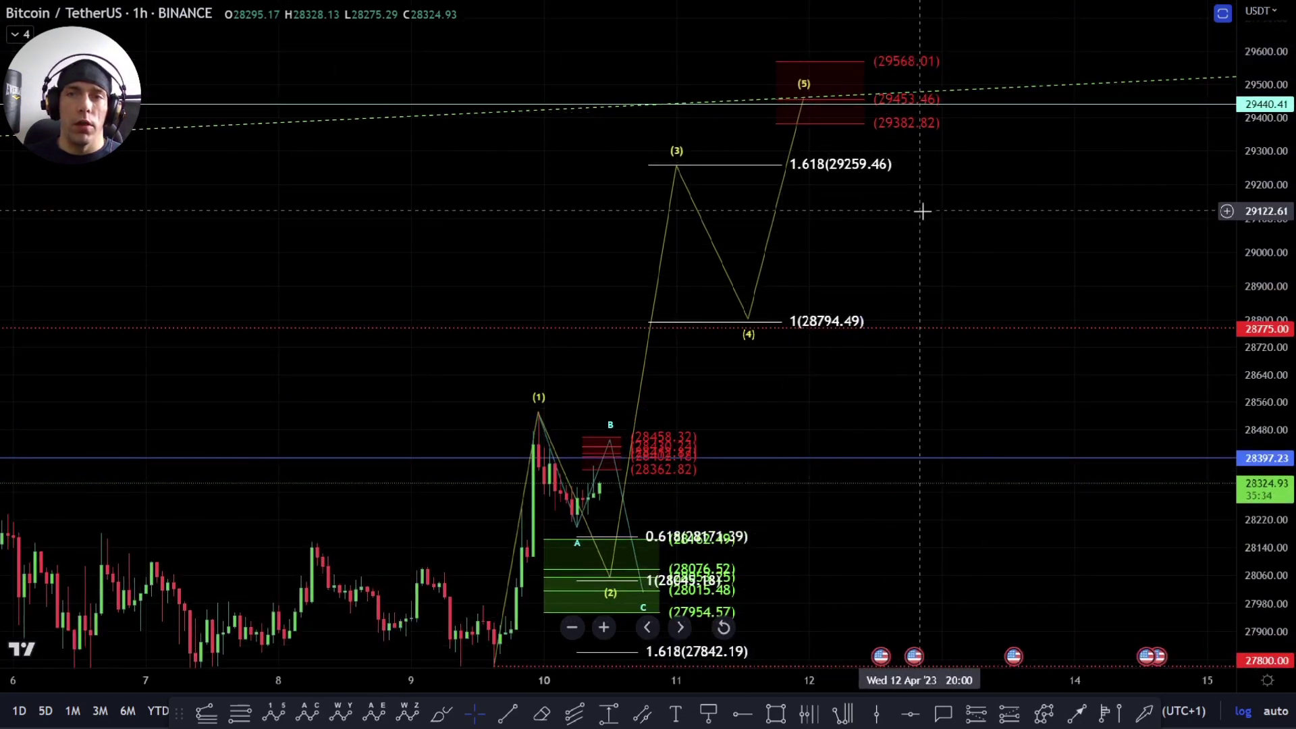
pyautogui.moveTo(919, 271)
pyautogui.mouseDown()
pyautogui.moveTo(916, 171)
pyautogui.moveTo(903, 260)
pyautogui.mouseUp()
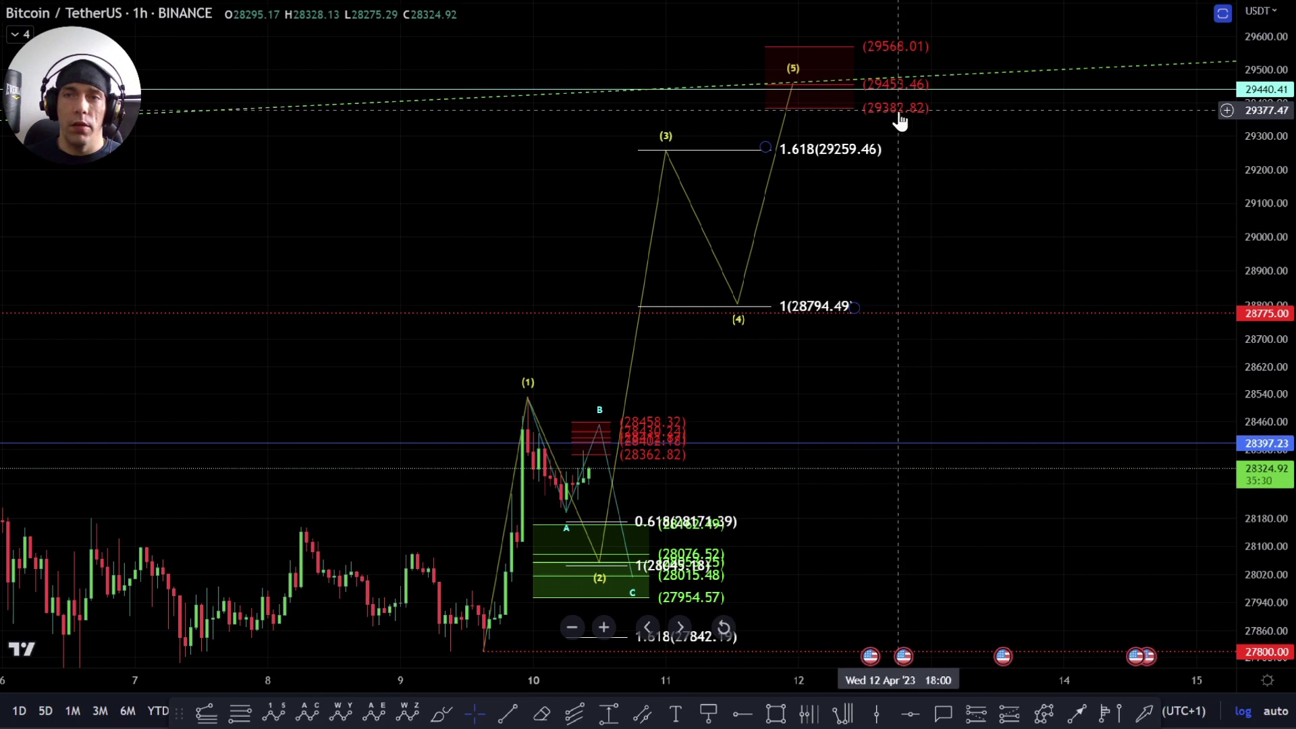
pyautogui.moveTo(909, 309); pyautogui.dragTo(906, 105)
pyautogui.moveTo(918, 198); pyautogui.dragTo(921, 86)
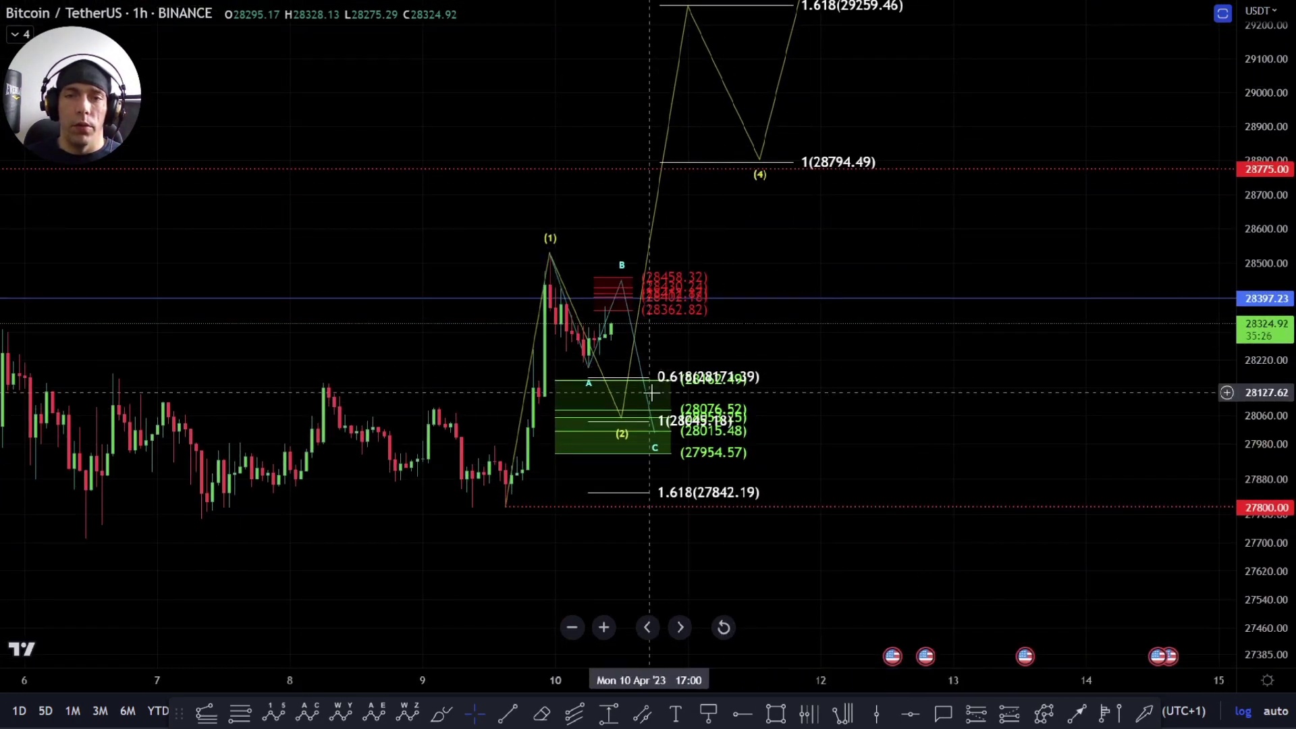
# Step: Raise the third anchor of the wave (3) Fibonacci extension to 28193.39, near the wave A low
pyautogui.click(805, 169)
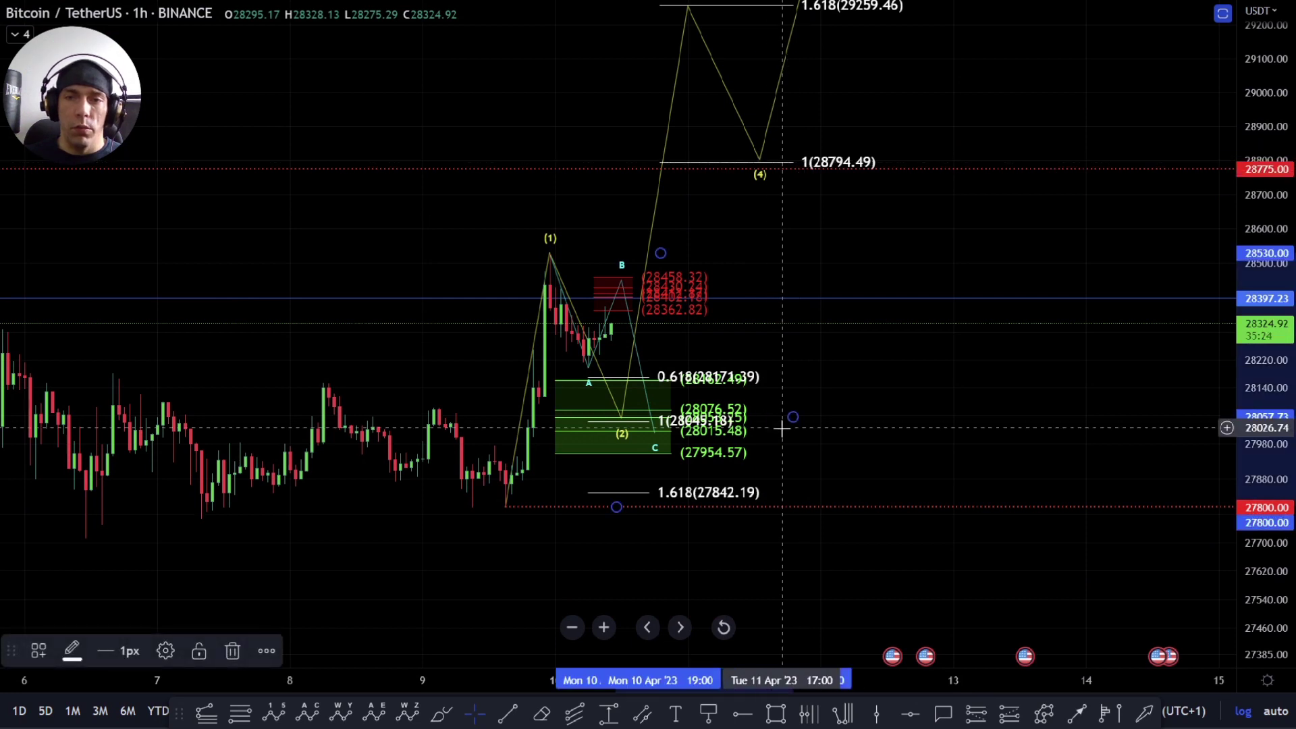
pyautogui.moveTo(936, 364); pyautogui.dragTo(923, 408)
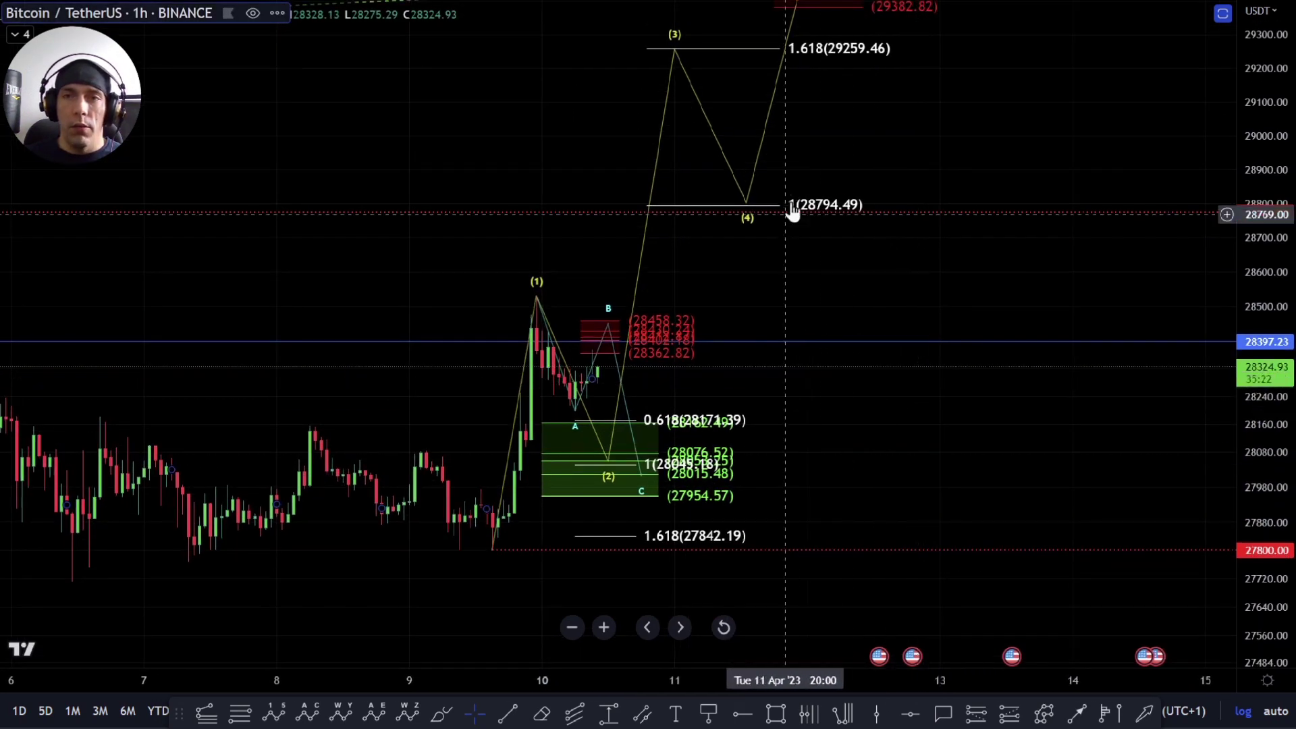
pyautogui.click(810, 207)
pyautogui.moveTo(782, 460); pyautogui.dragTo(785, 412)
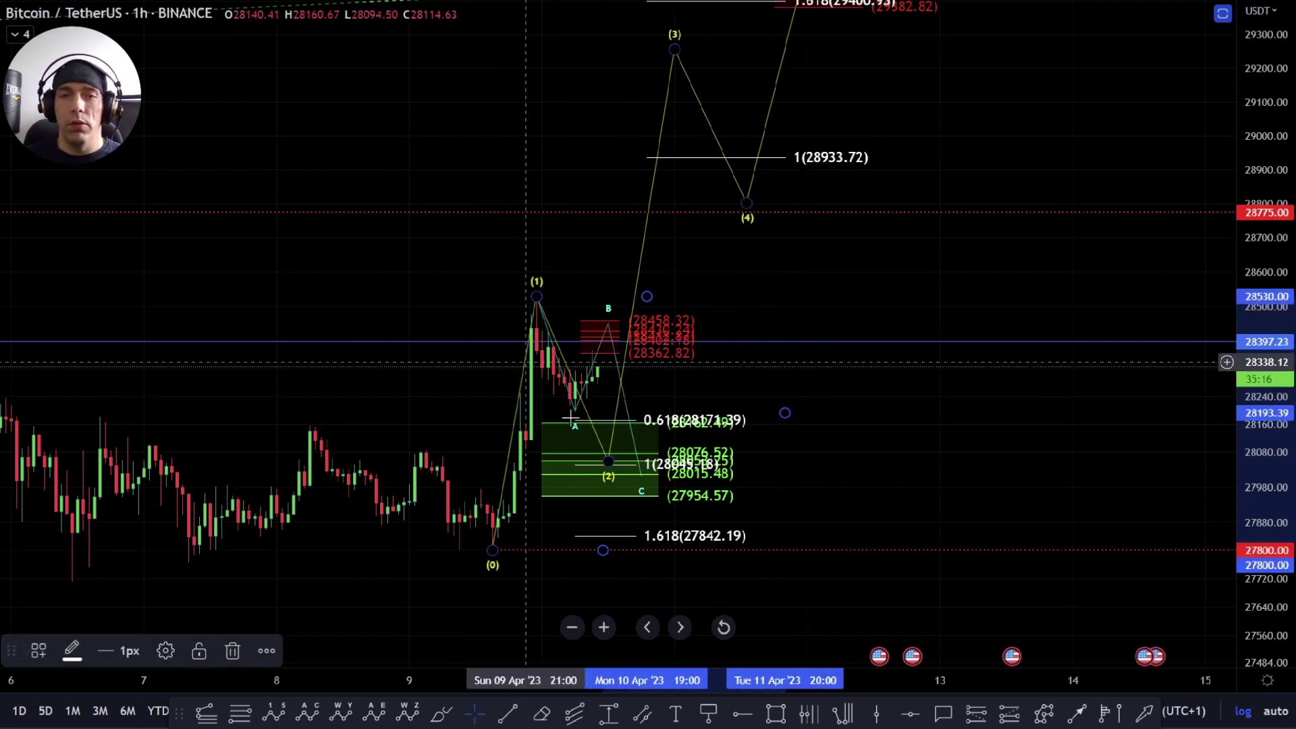
pyautogui.click(920, 466)
pyautogui.moveTo(785, 454); pyautogui.dragTo(761, 506)
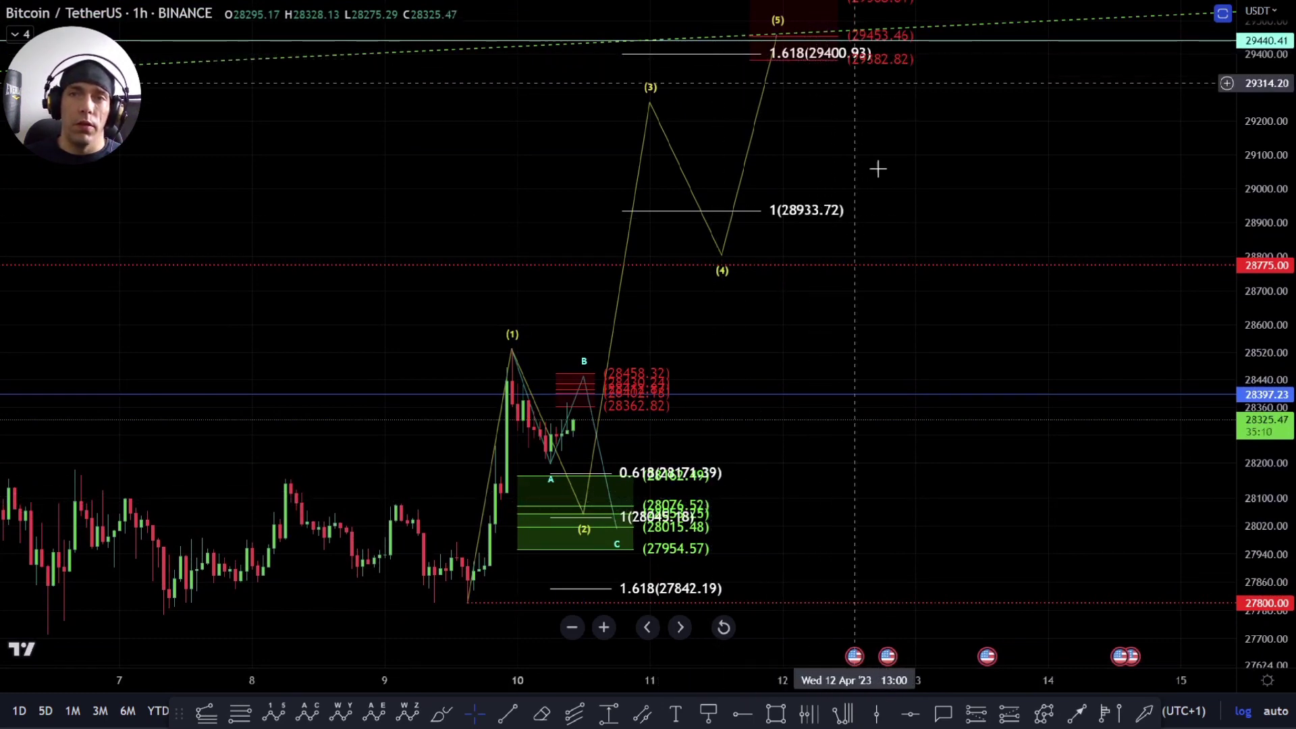
pyautogui.click(801, 221)
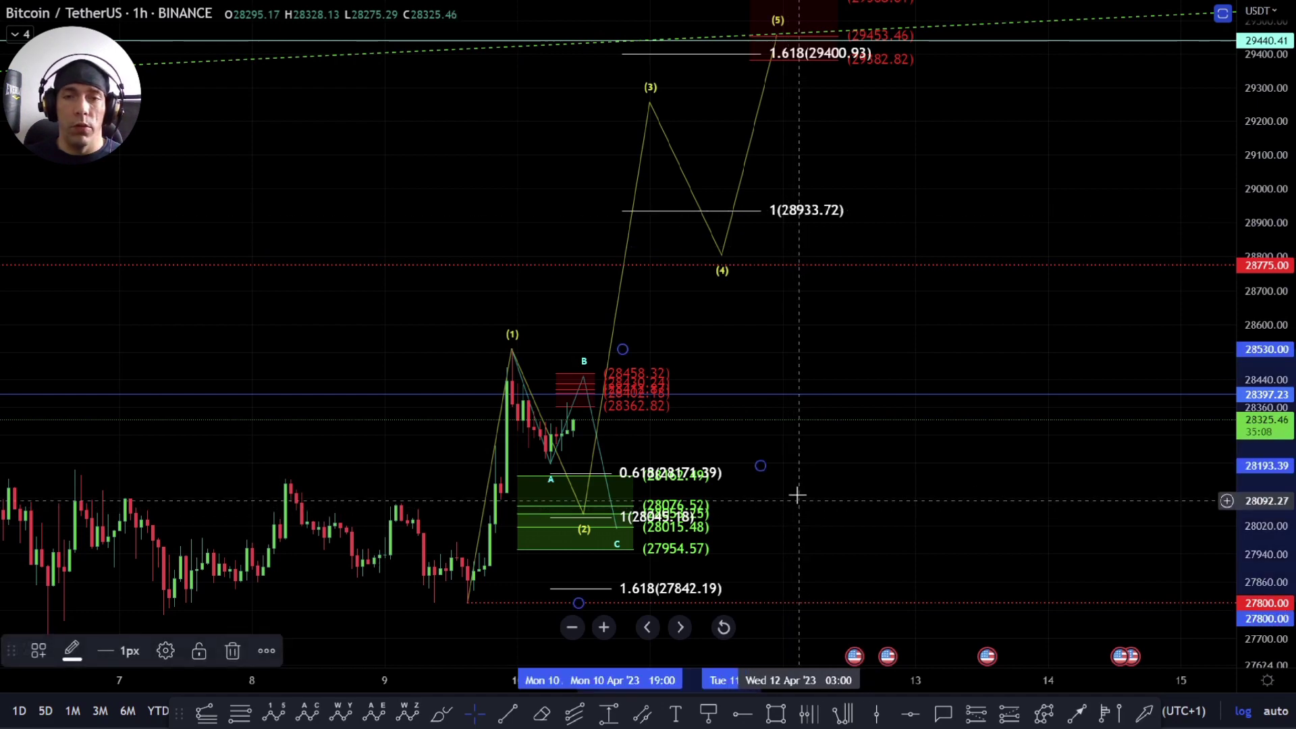
# Step: Draw a three-leg pattern from the 27800 low through wave (1) and the wave (2) support zone up to the 28933.72 target
pyautogui.moveTo(1059, 475); pyautogui.dragTo(1090, 406)
pyautogui.scroll(-2, 576, 640)
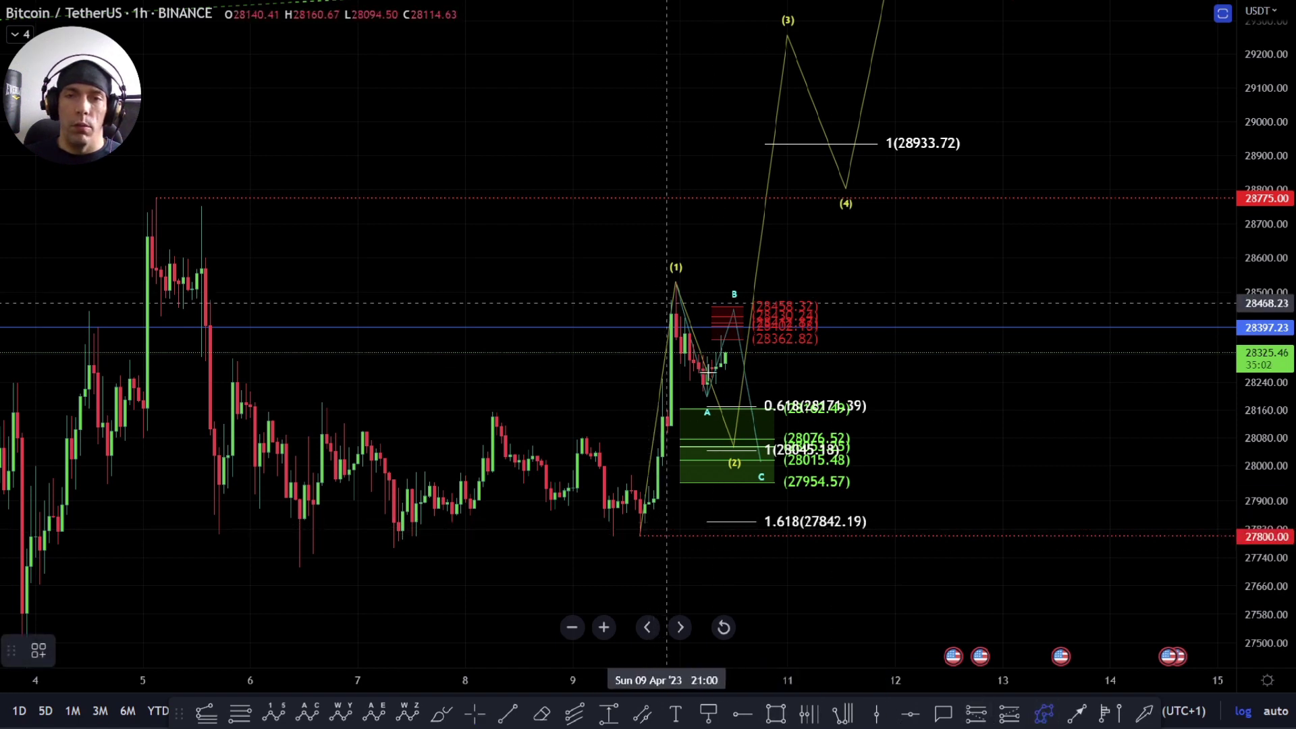
pyautogui.click(644, 533)
pyautogui.click(675, 277)
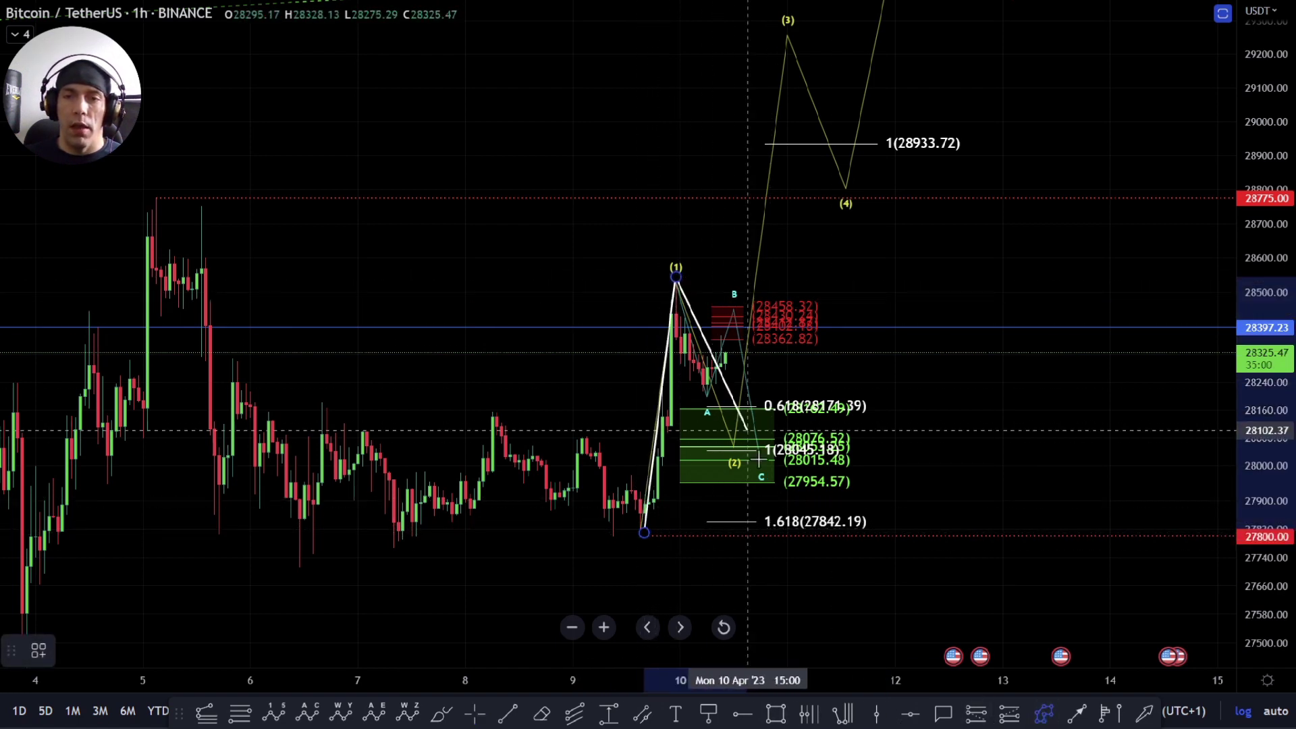
pyautogui.click(760, 468)
pyautogui.click(819, 143)
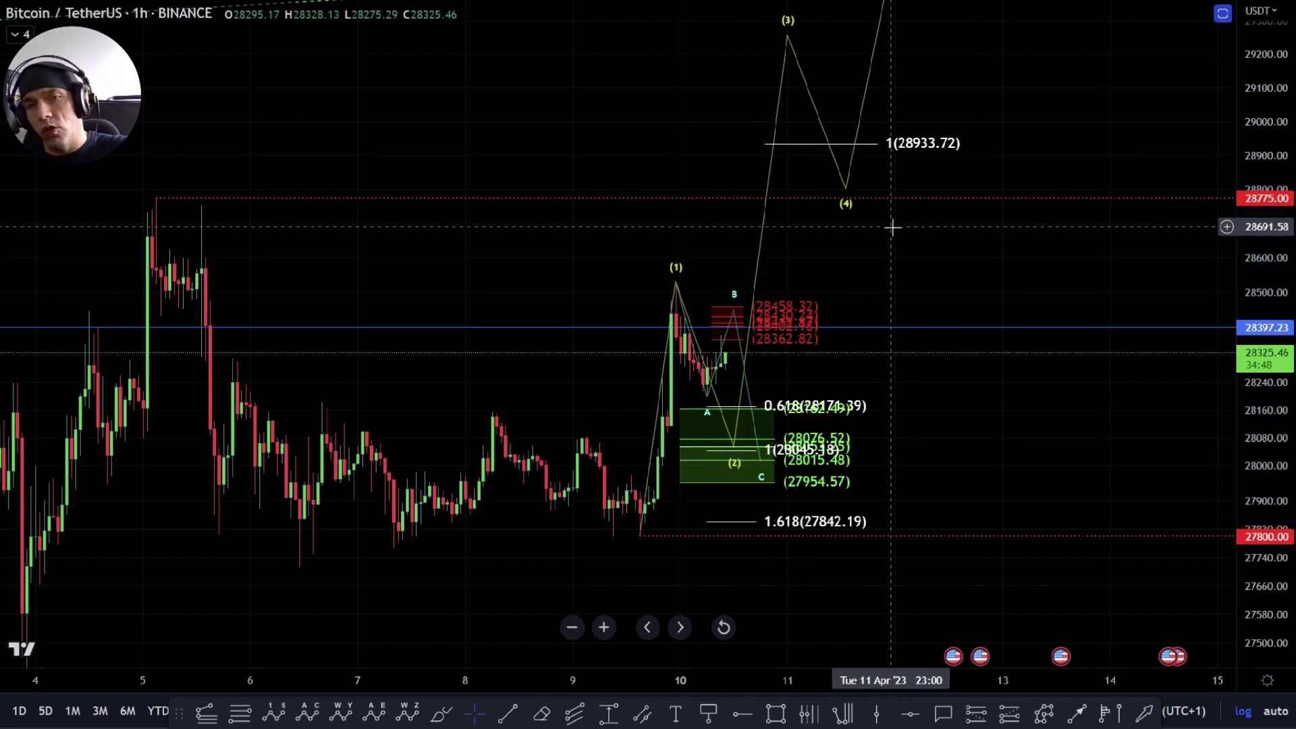
# Step: Examine the micro five-wave path against the red 27800 and 28775 levels and the wave (2) support zone
pyautogui.moveTo(886, 248); pyautogui.dragTo(752, 353)
pyautogui.scroll(-2, 751, 346)
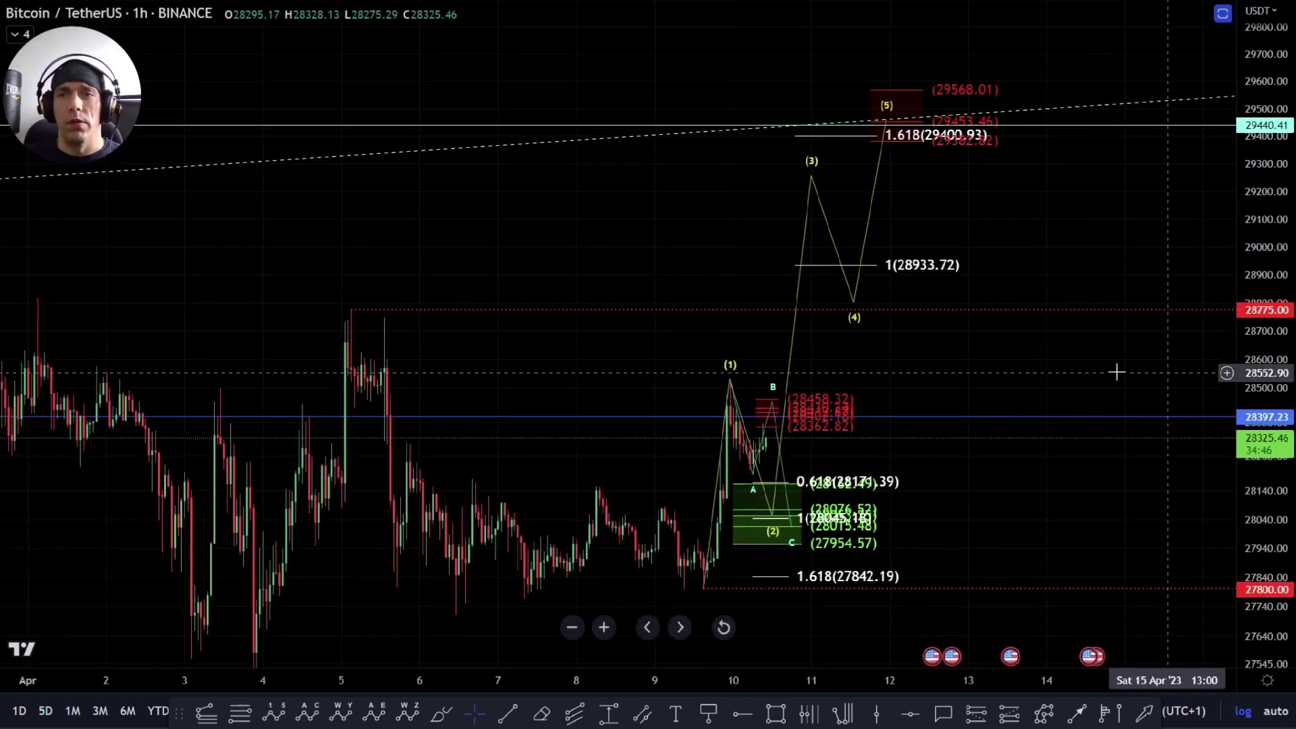
pyautogui.moveTo(991, 376); pyautogui.dragTo(905, 295)
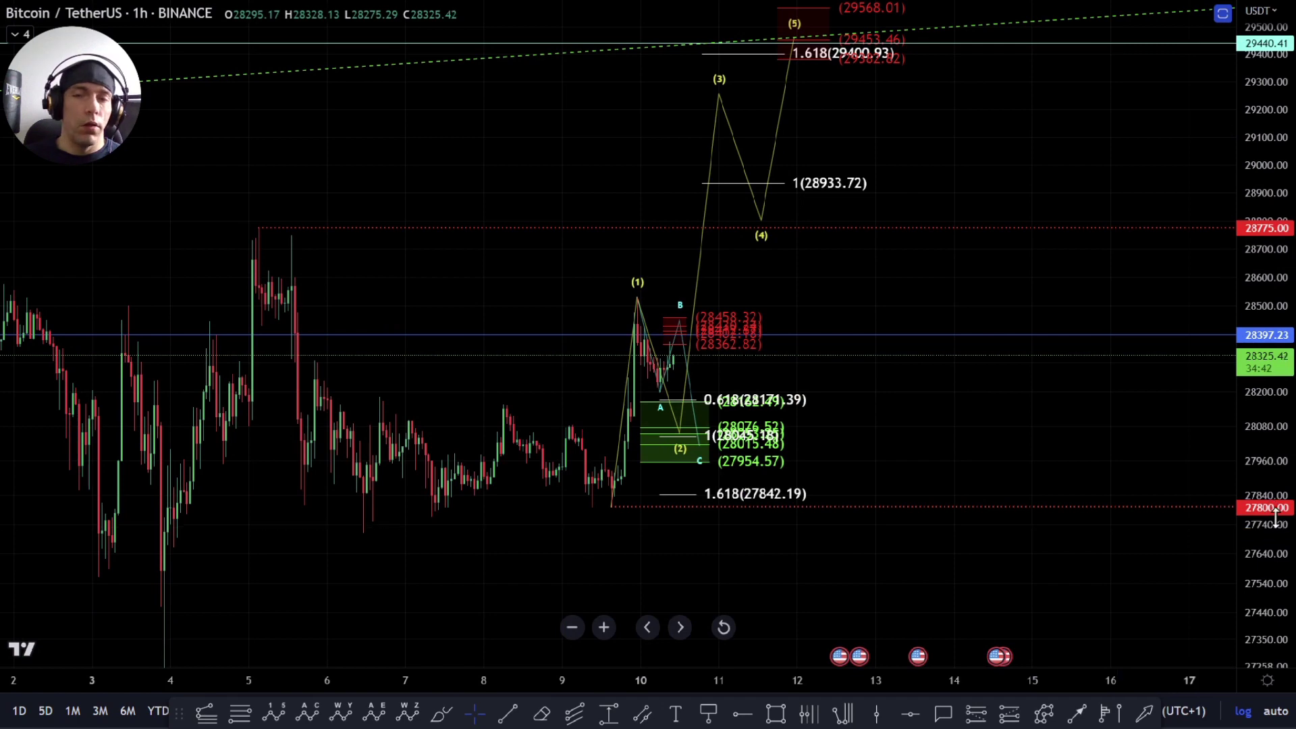
pyautogui.scroll(4, 816, 520)
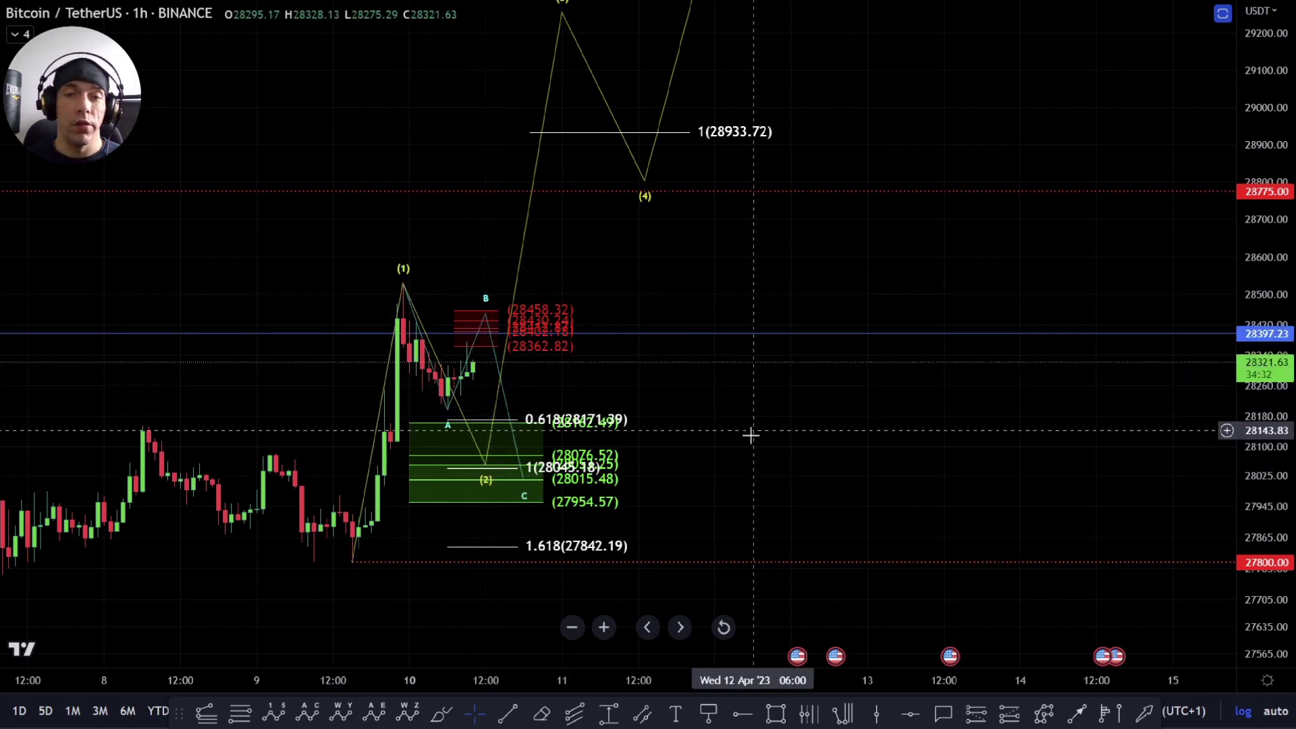
pyautogui.moveTo(752, 434); pyautogui.dragTo(903, 423)
pyautogui.moveTo(835, 475); pyautogui.dragTo(972, 308)
pyautogui.scroll(-5, 459, 426)
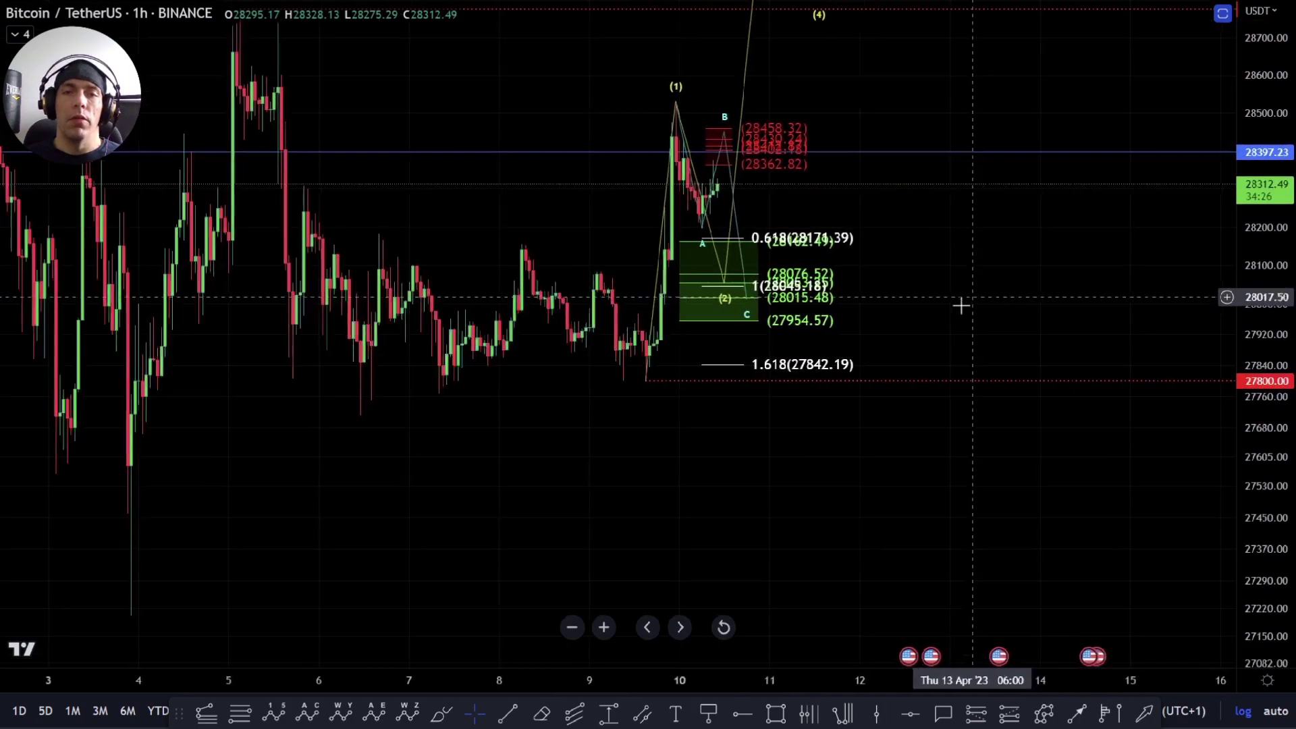
pyautogui.moveTo(1059, 309); pyautogui.dragTo(888, 524)
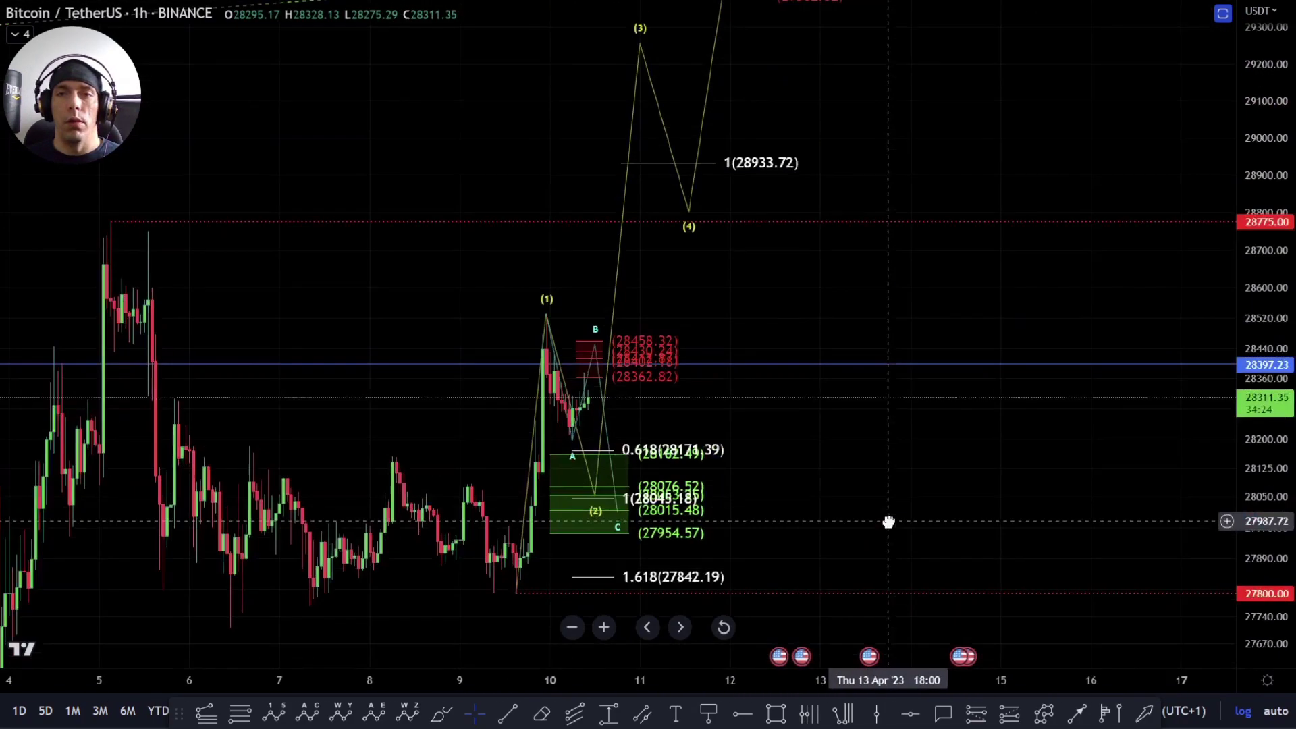
# Step: Examine the two larger green support zones below price, spanning 26581.78 to 24794.47 and 24672.52 to 21204.43
pyautogui.scroll(-3, 1076, 492)
pyautogui.moveTo(546, 500); pyautogui.dragTo(662, 253)
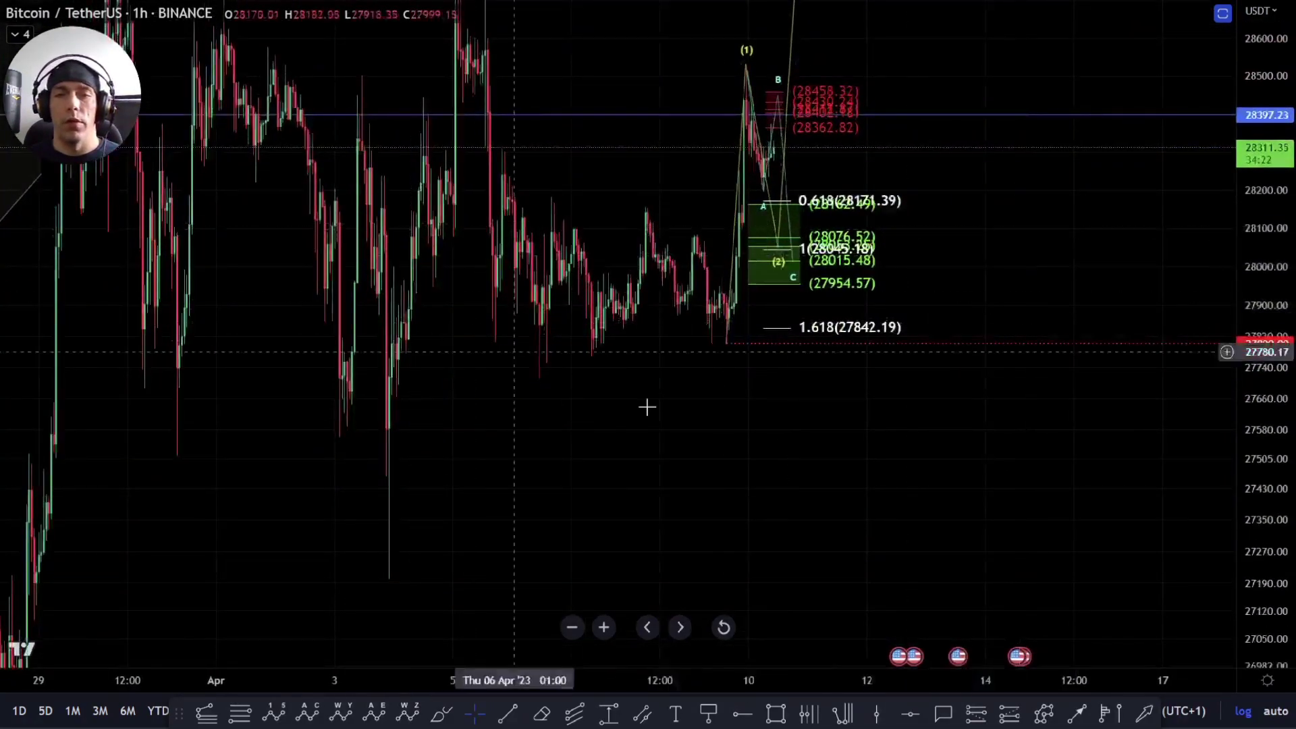
pyautogui.moveTo(808, 435); pyautogui.dragTo(740, 462)
pyautogui.moveTo(1292, 360); pyautogui.dragTo(1293, 573)
pyautogui.scroll(-3, 892, 463)
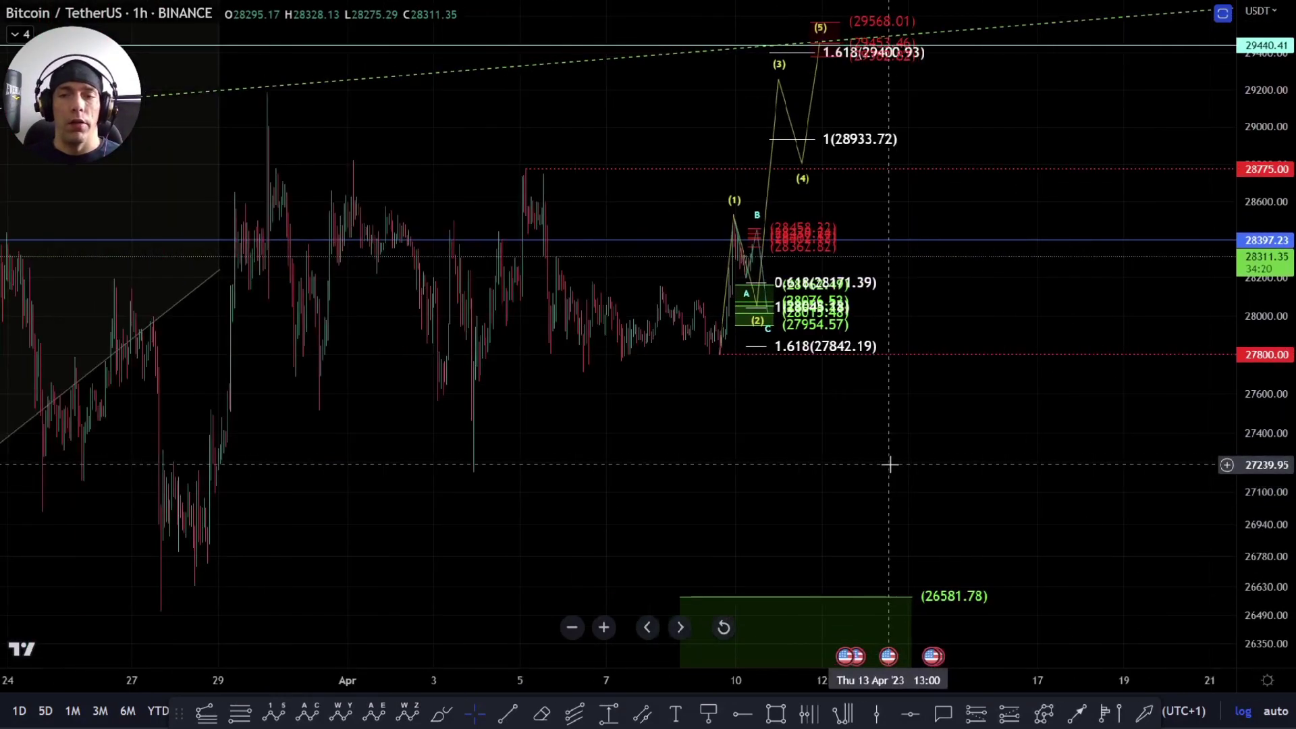
pyautogui.moveTo(899, 417); pyautogui.dragTo(840, 263)
pyautogui.scroll(-5, 851, 264)
pyautogui.moveTo(1292, 399); pyautogui.dragTo(1059, 301)
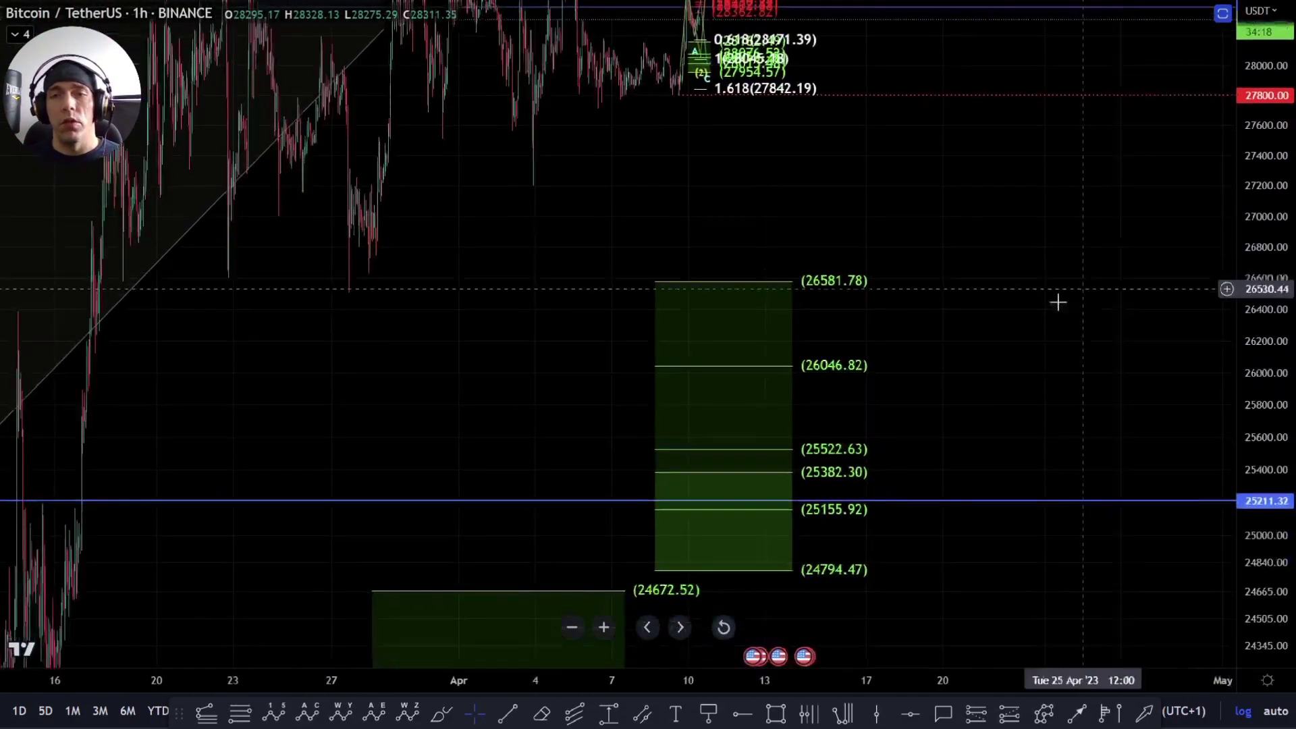
pyautogui.moveTo(822, 297); pyautogui.dragTo(788, 201)
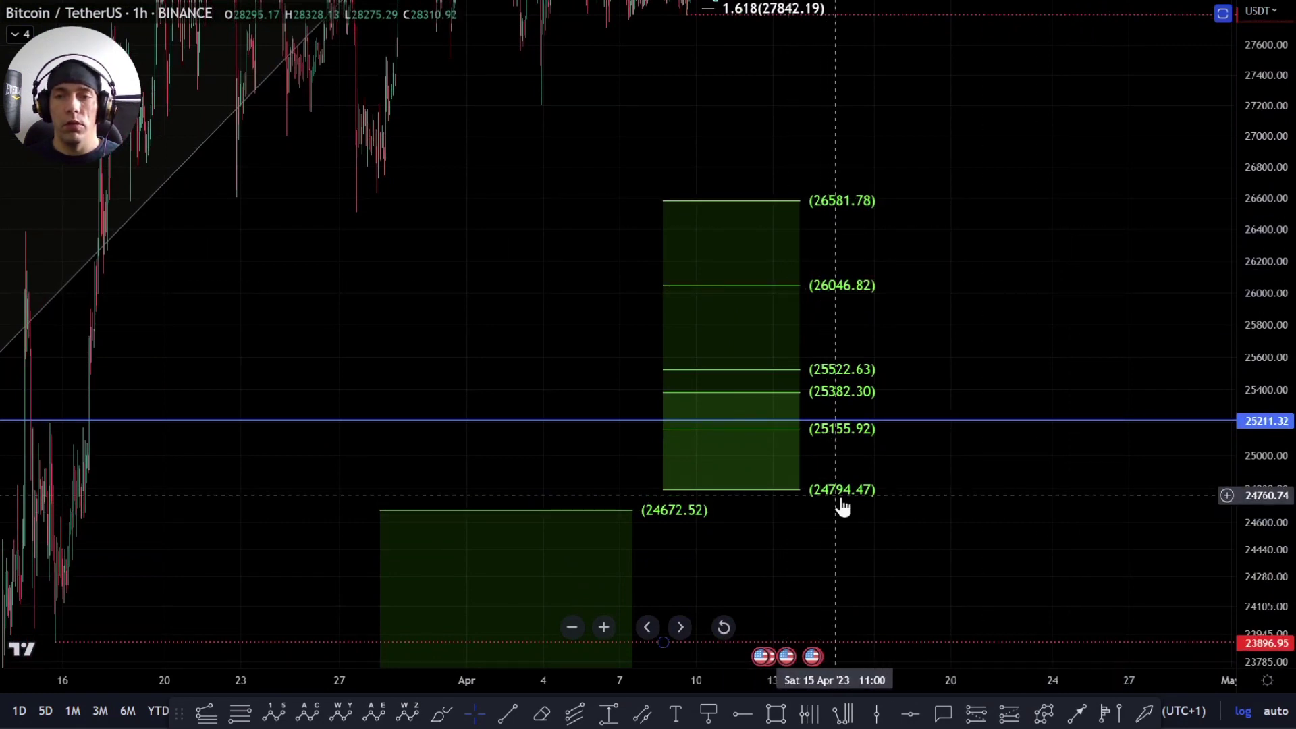
pyautogui.moveTo(928, 525); pyautogui.dragTo(834, 409)
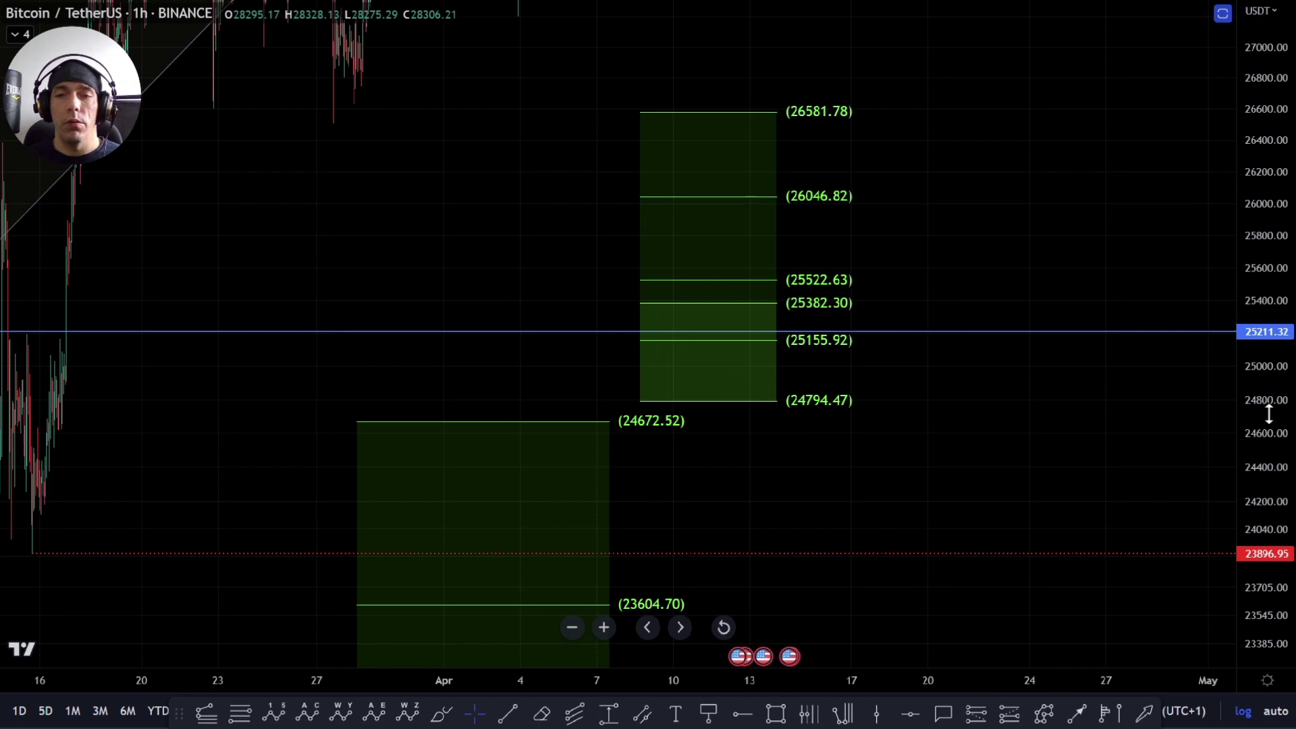
pyautogui.moveTo(1268, 414); pyautogui.dragTo(1269, 558)
pyautogui.moveTo(969, 390); pyautogui.dragTo(945, 247)
pyautogui.moveTo(1266, 405); pyautogui.dragTo(1266, 557)
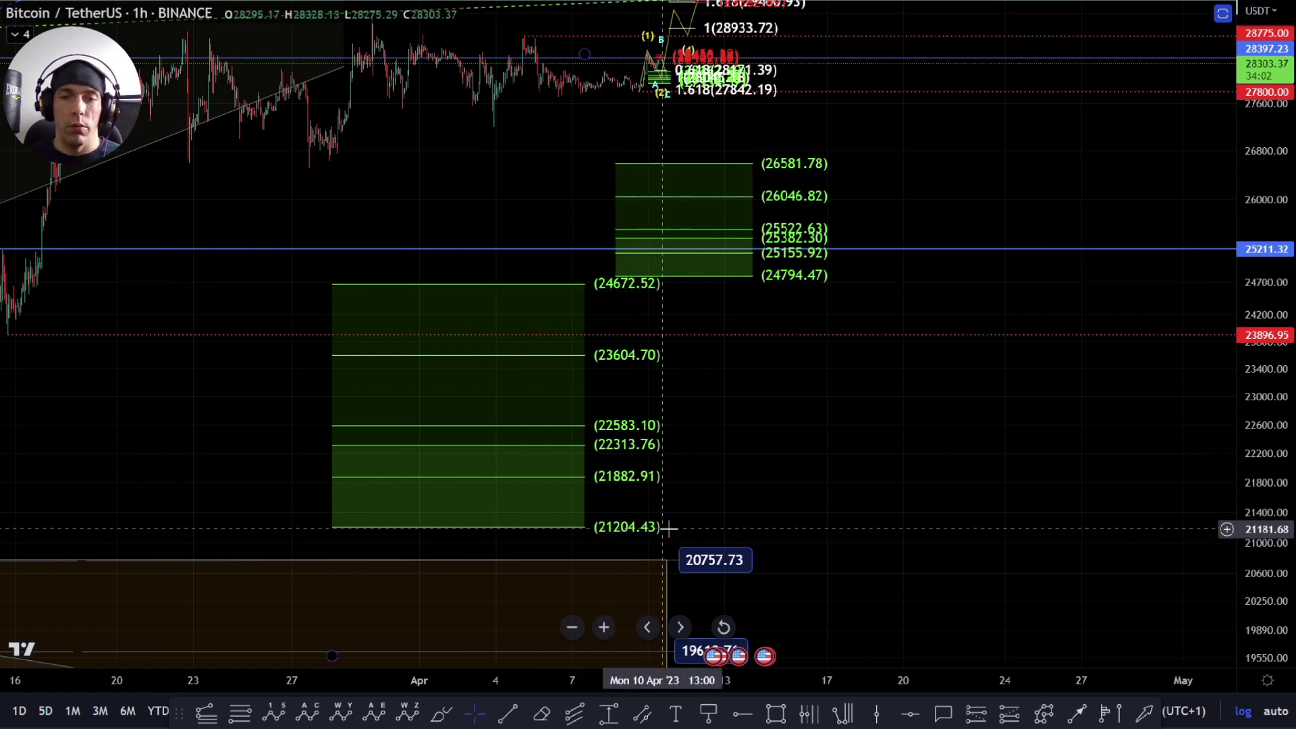
# Step: Examine the price structure since February against the rising channel, the blue 25211.32 level and the lower green support zones
pyautogui.moveTo(853, 414); pyautogui.dragTo(923, 437)
pyautogui.scroll(-5, 900, 414)
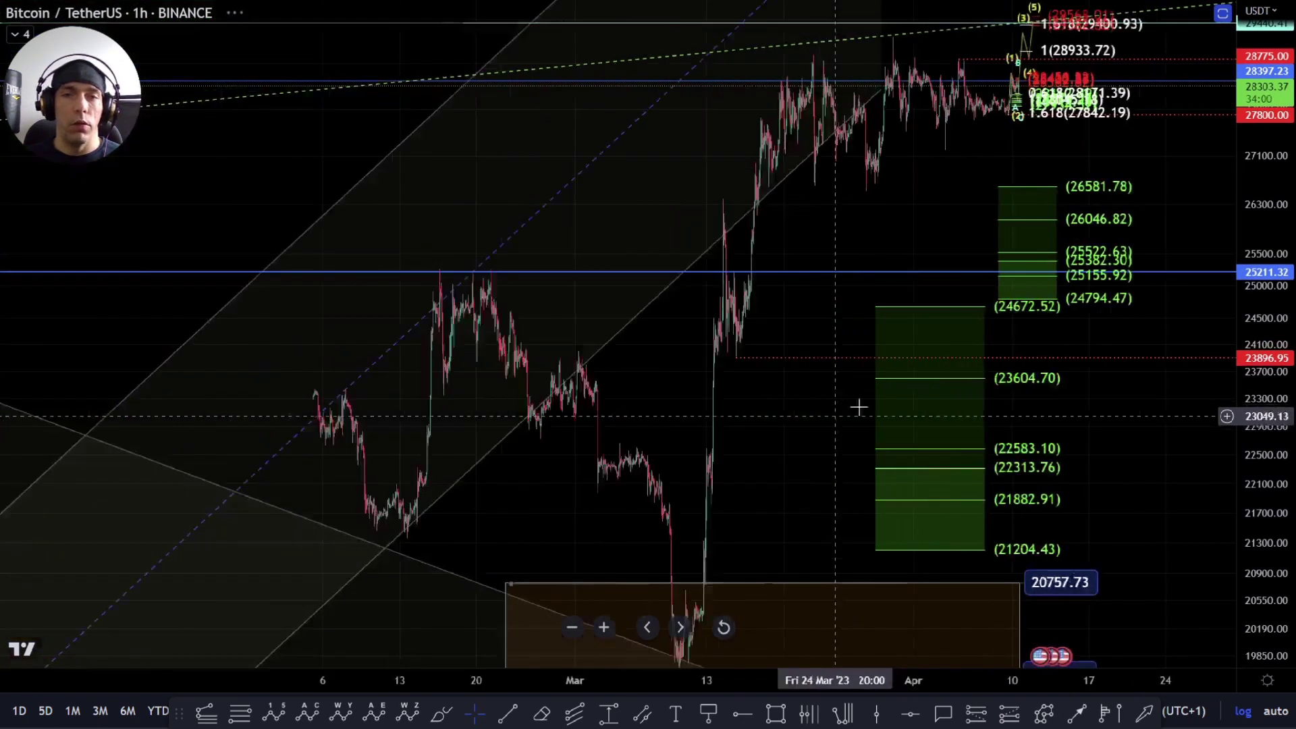
pyautogui.scroll(-1, 858, 407)
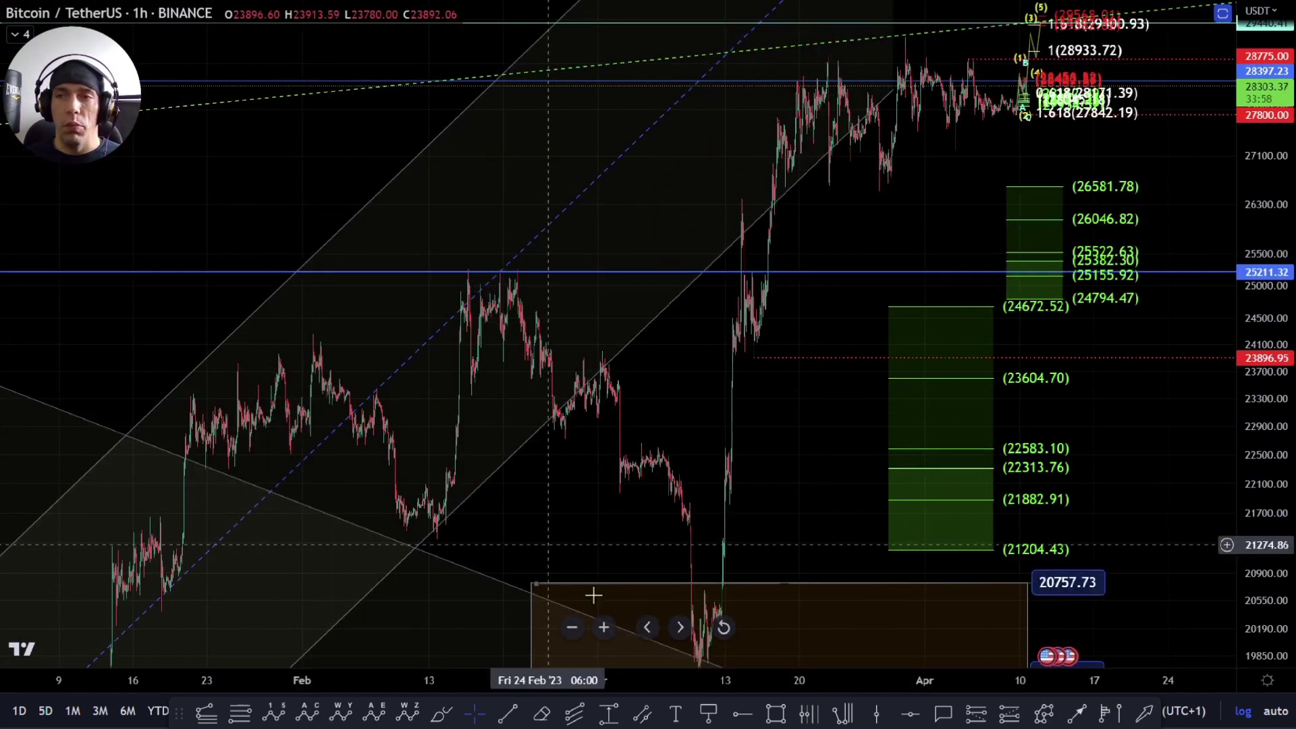
pyautogui.moveTo(868, 404); pyautogui.dragTo(701, 440)
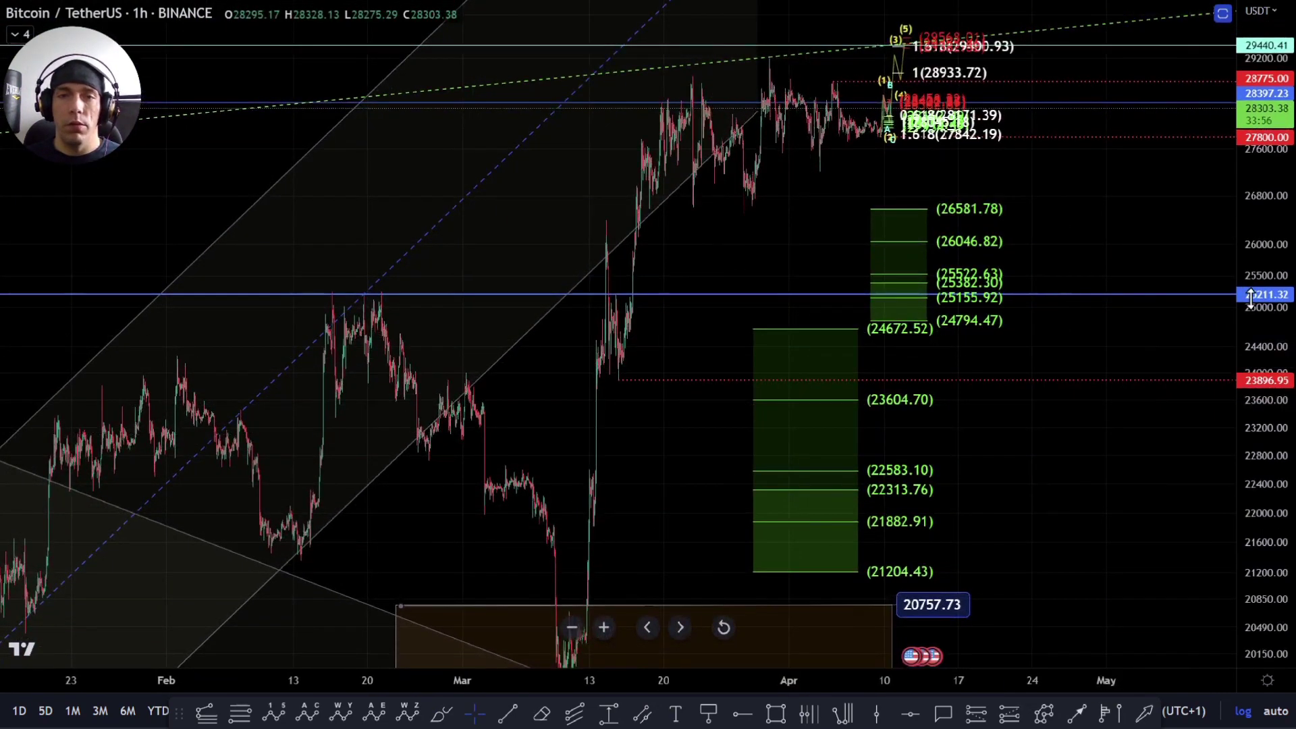
pyautogui.moveTo(1050, 272); pyautogui.dragTo(929, 295)
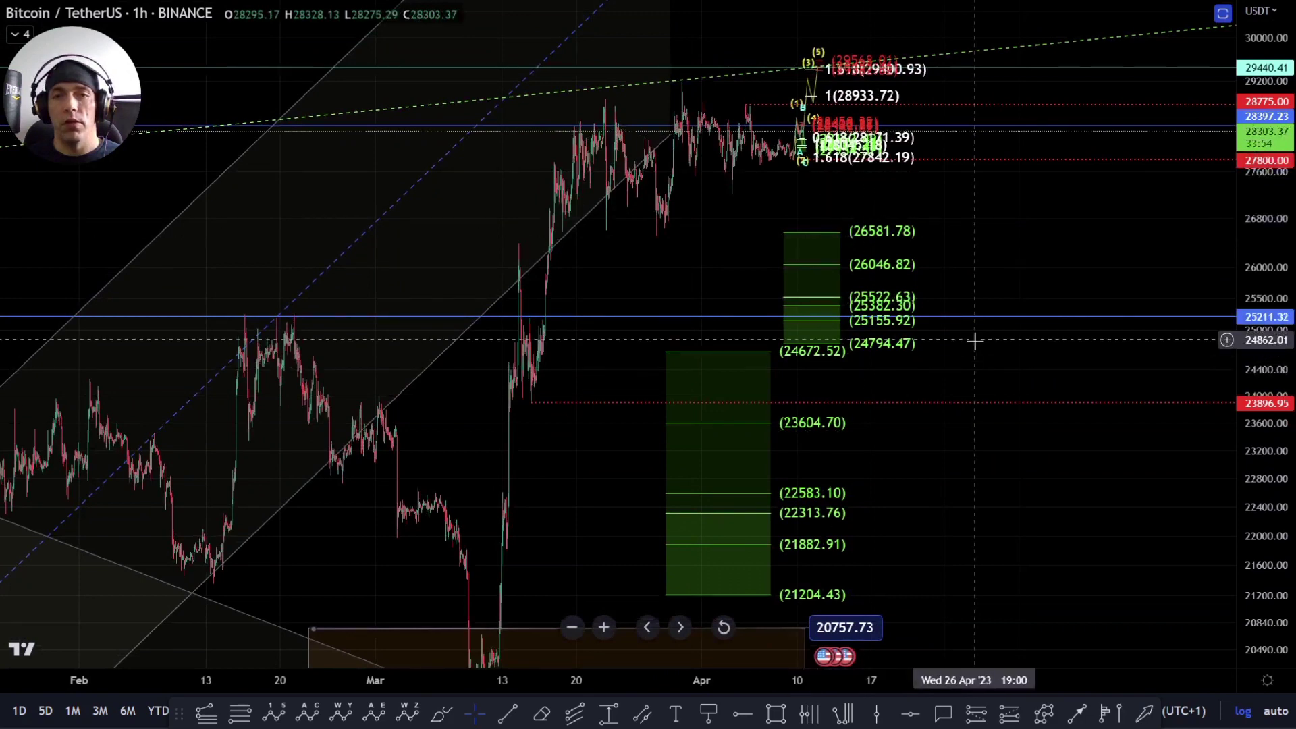
pyautogui.moveTo(974, 341); pyautogui.dragTo(961, 380)
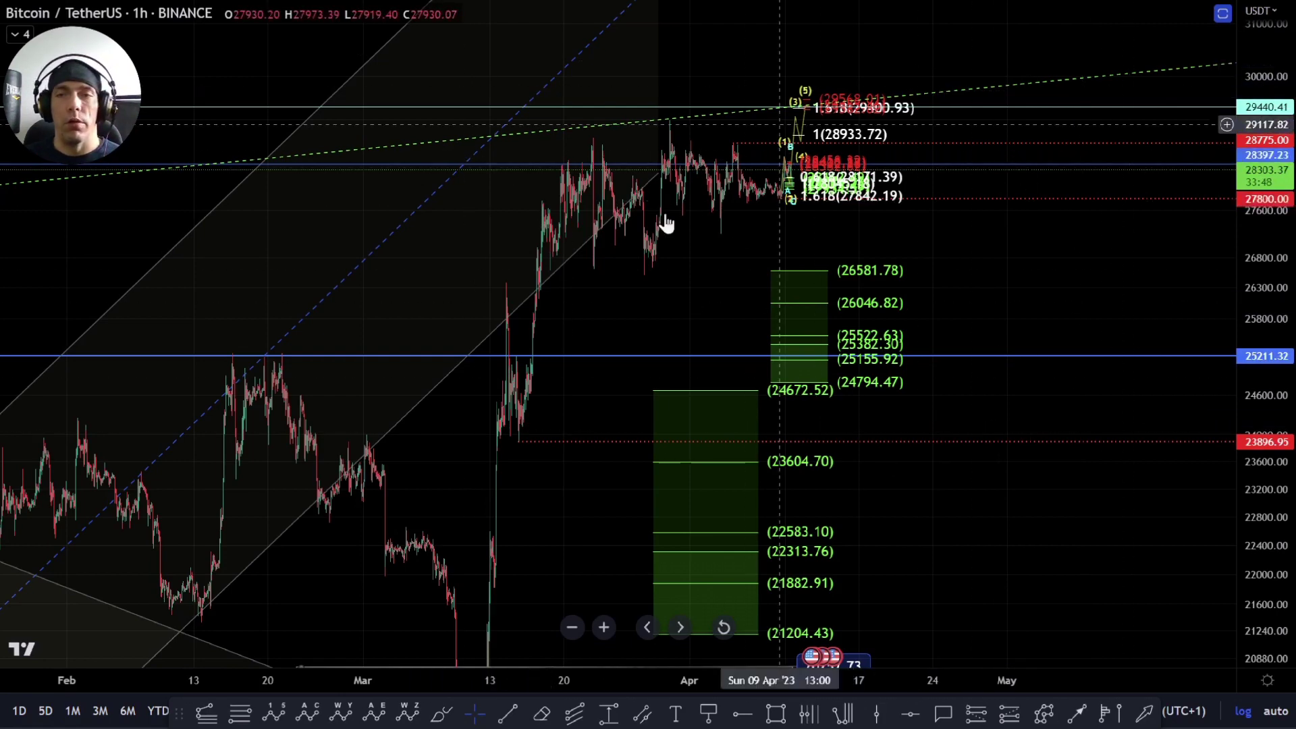
pyautogui.scroll(2, 618, 330)
pyautogui.scroll(3, 618, 330)
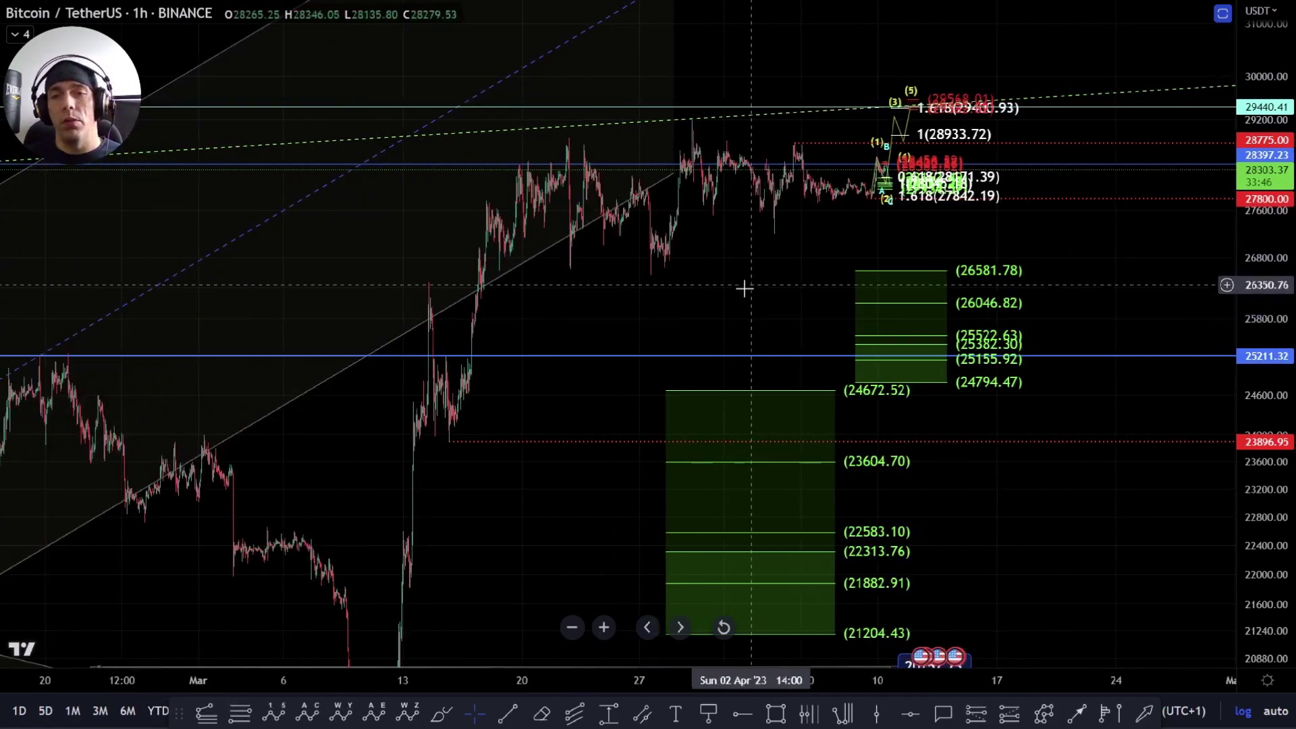
# Step: Show the large (A)(B)(C) flat drawing group from the object tree and hide the "micro int" group
pyautogui.rightClick(597, 289)
pyautogui.click(648, 545)
pyautogui.scroll(-5, 678, 444)
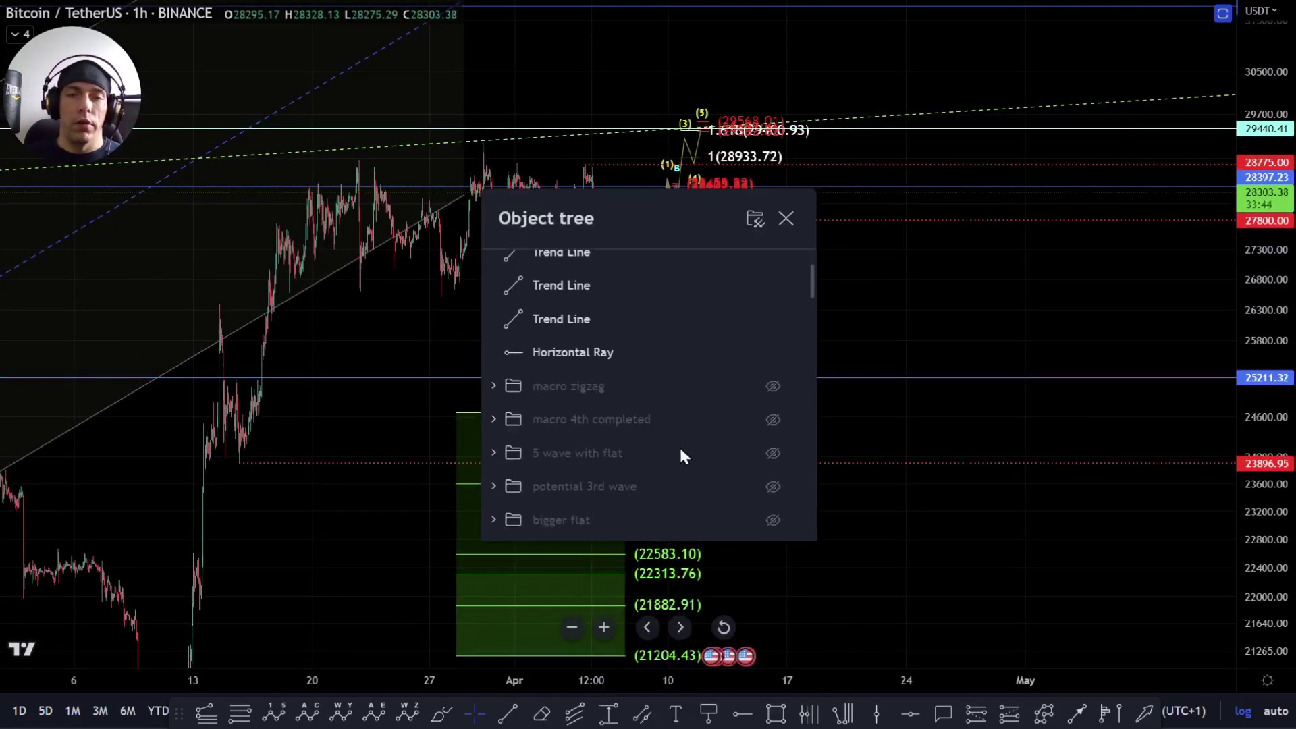
pyautogui.click(773, 457)
pyautogui.click(773, 256)
pyautogui.click(785, 218)
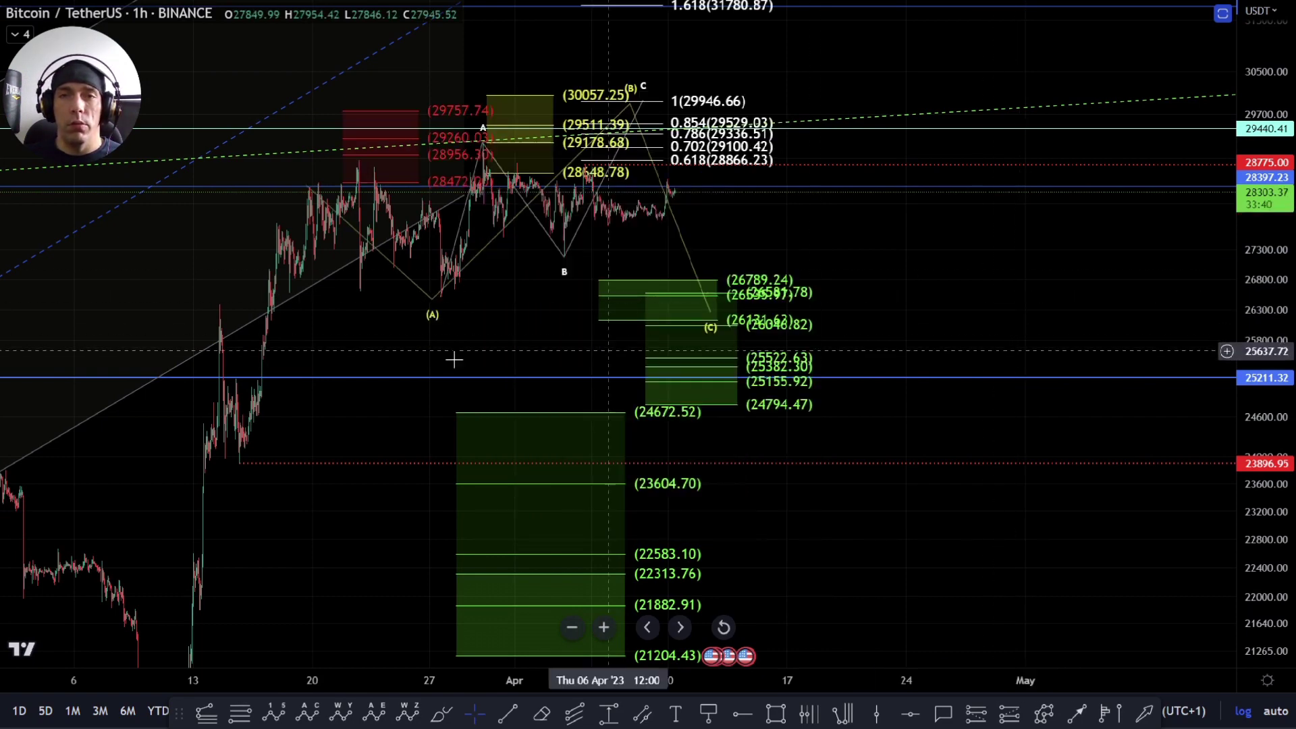
pyautogui.scroll(3, 454, 359)
pyautogui.moveTo(1294, 430); pyautogui.dragTo(1294, 318)
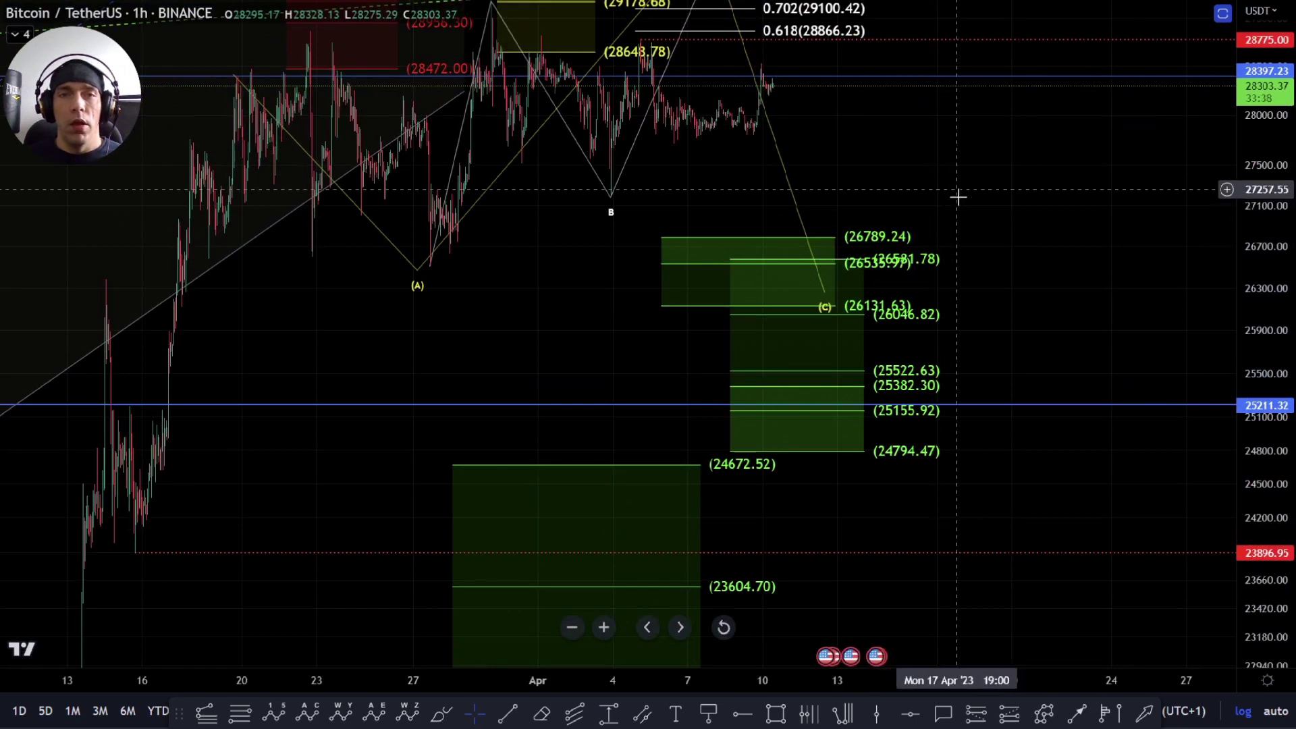
# Step: Try placing wave C of the white ABC and wave (B) of the yellow flat at the 5 April high near 28880
pyautogui.moveTo(901, 203); pyautogui.dragTo(914, 394)
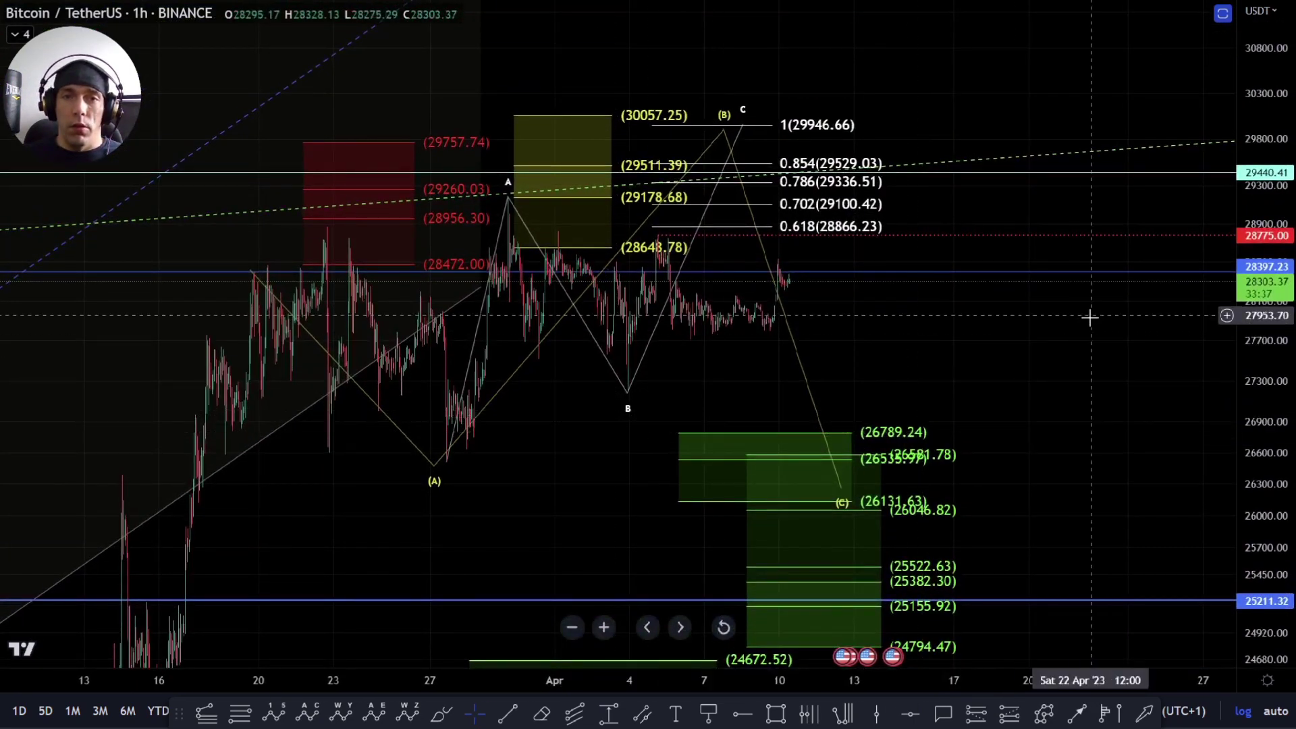
pyautogui.moveTo(1087, 318); pyautogui.dragTo(1077, 332)
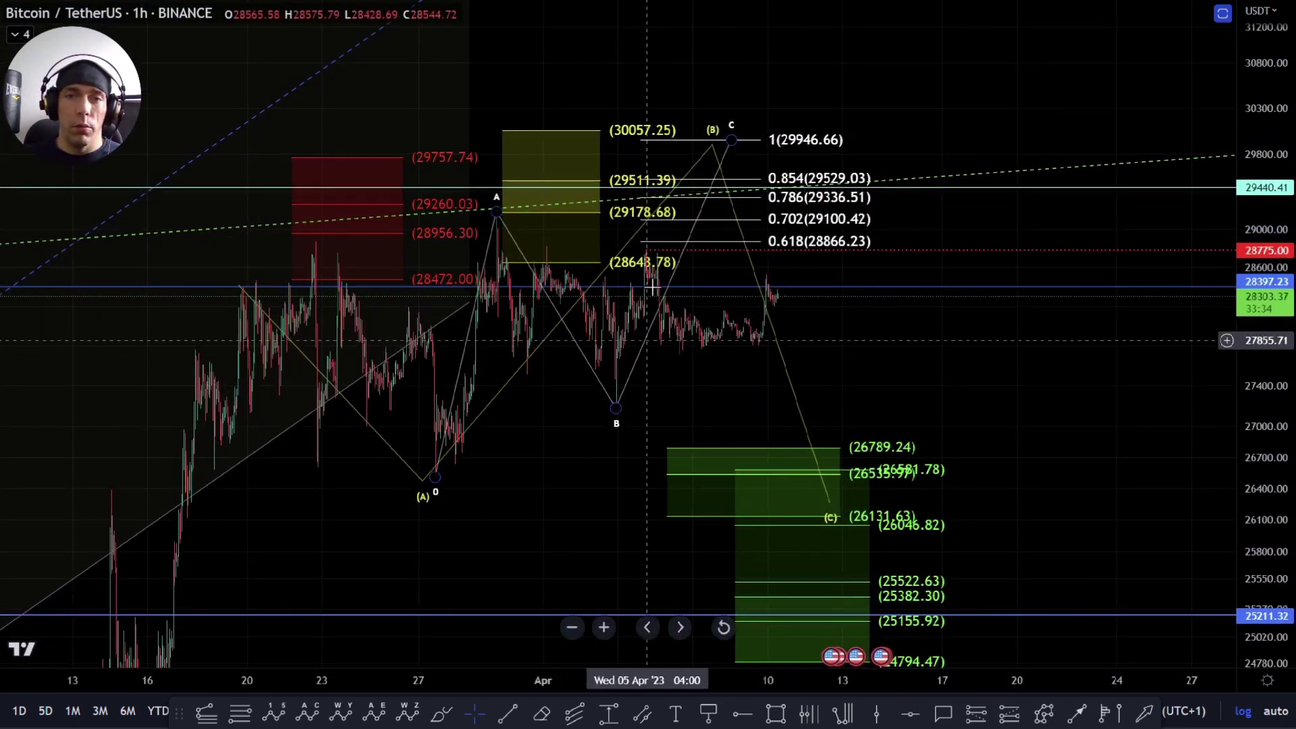
pyautogui.moveTo(723, 147); pyautogui.dragTo(653, 246)
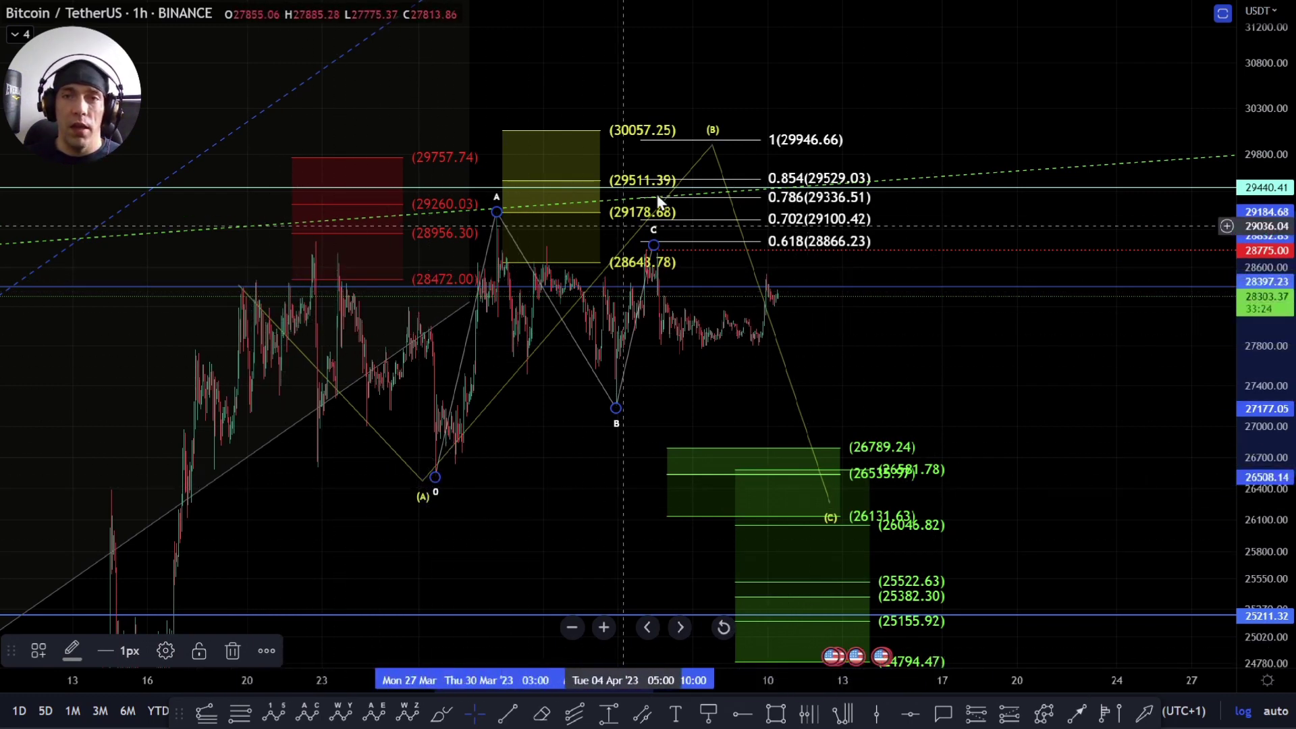
pyautogui.moveTo(712, 145); pyautogui.dragTo(653, 236)
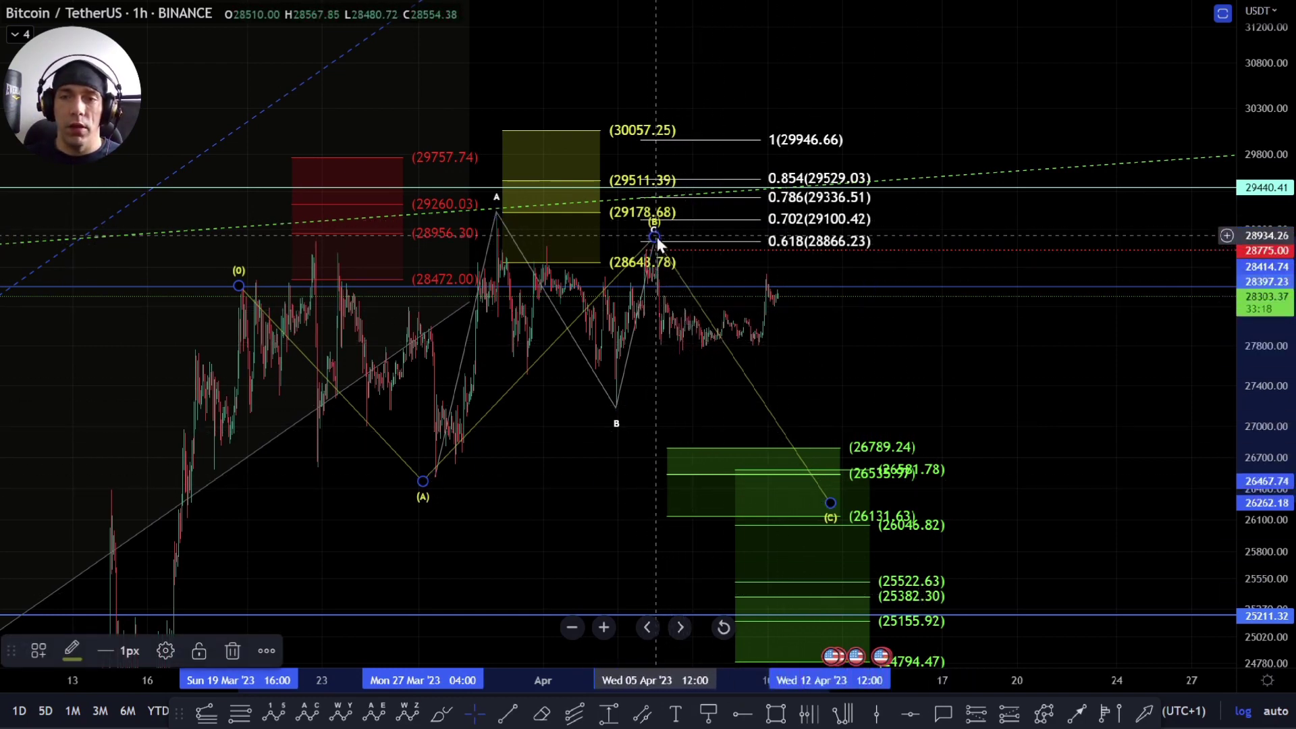
pyautogui.moveTo(656, 240); pyautogui.dragTo(656, 245)
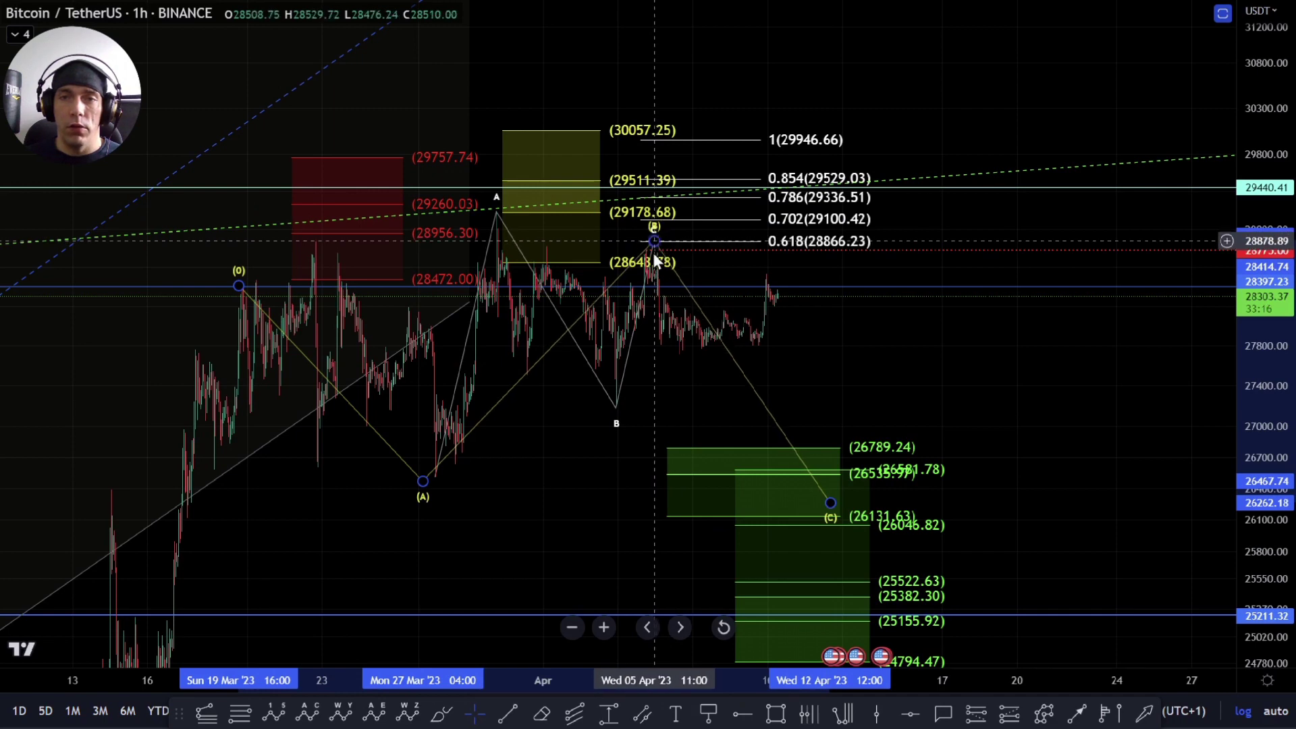
pyautogui.click(665, 270)
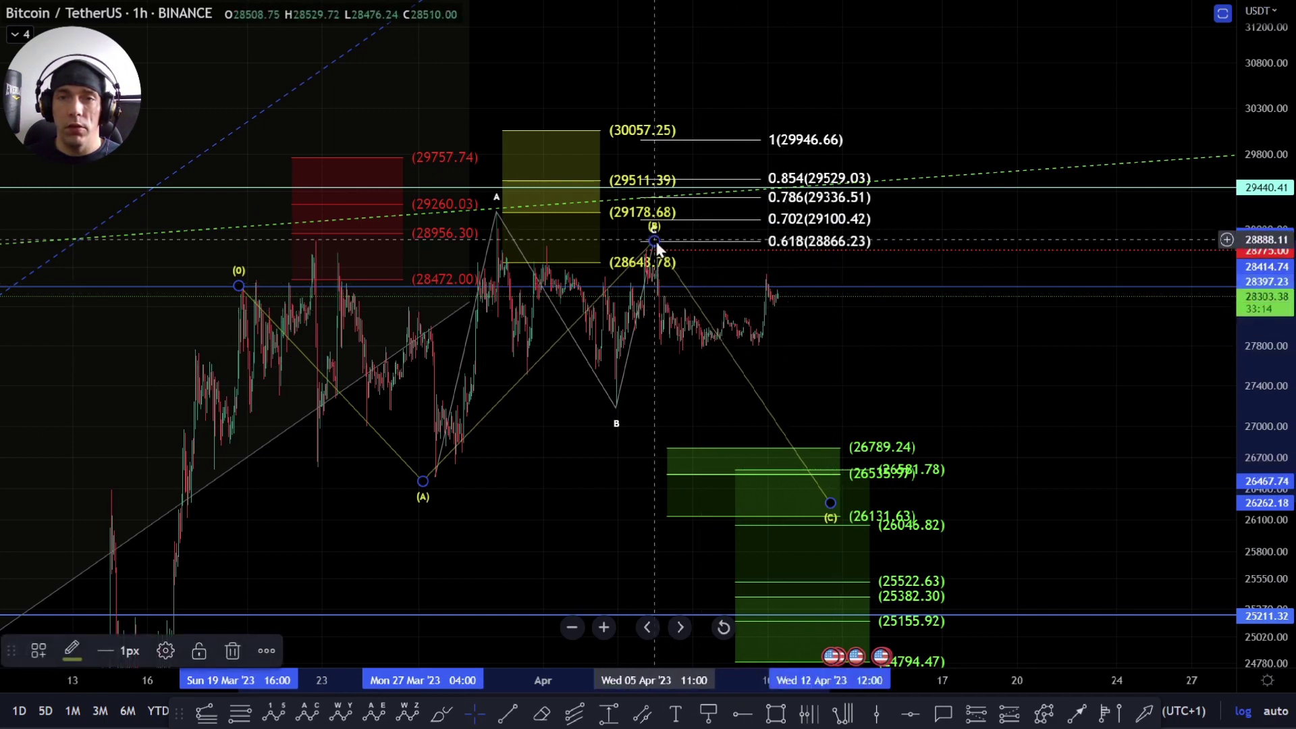
# Step: Raise wave (B) of the yellow flat to about 29920, just below the 1(29946.66) extension level
pyautogui.moveTo(657, 245); pyautogui.dragTo(701, 143)
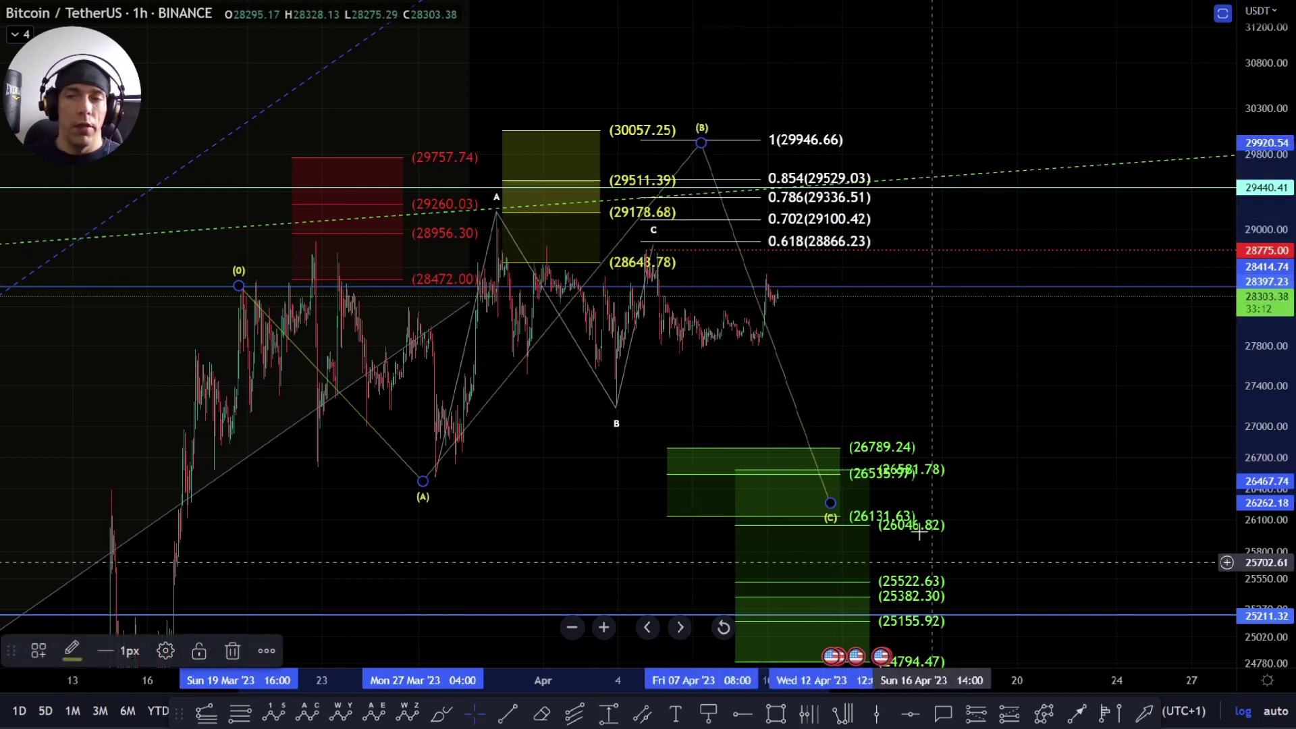
pyautogui.moveTo(943, 384); pyautogui.dragTo(923, 395)
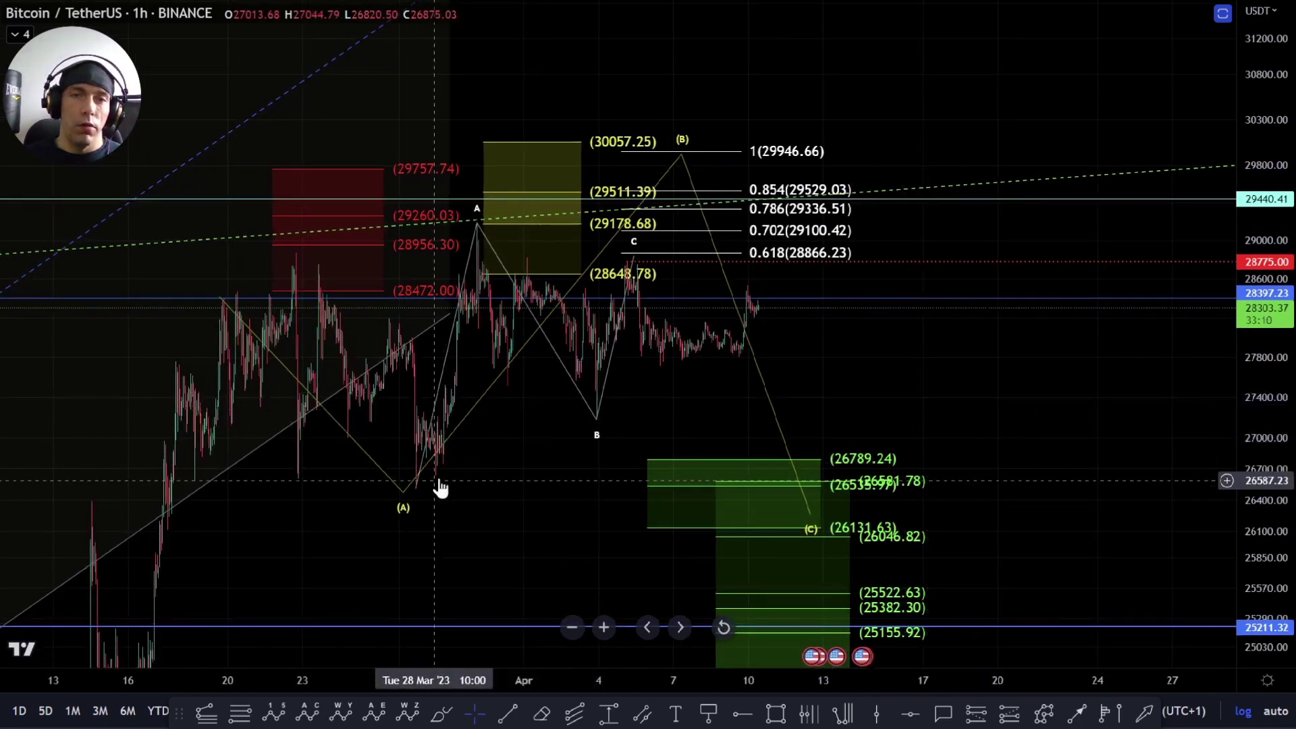
pyautogui.moveTo(1152, 401); pyautogui.dragTo(1134, 442)
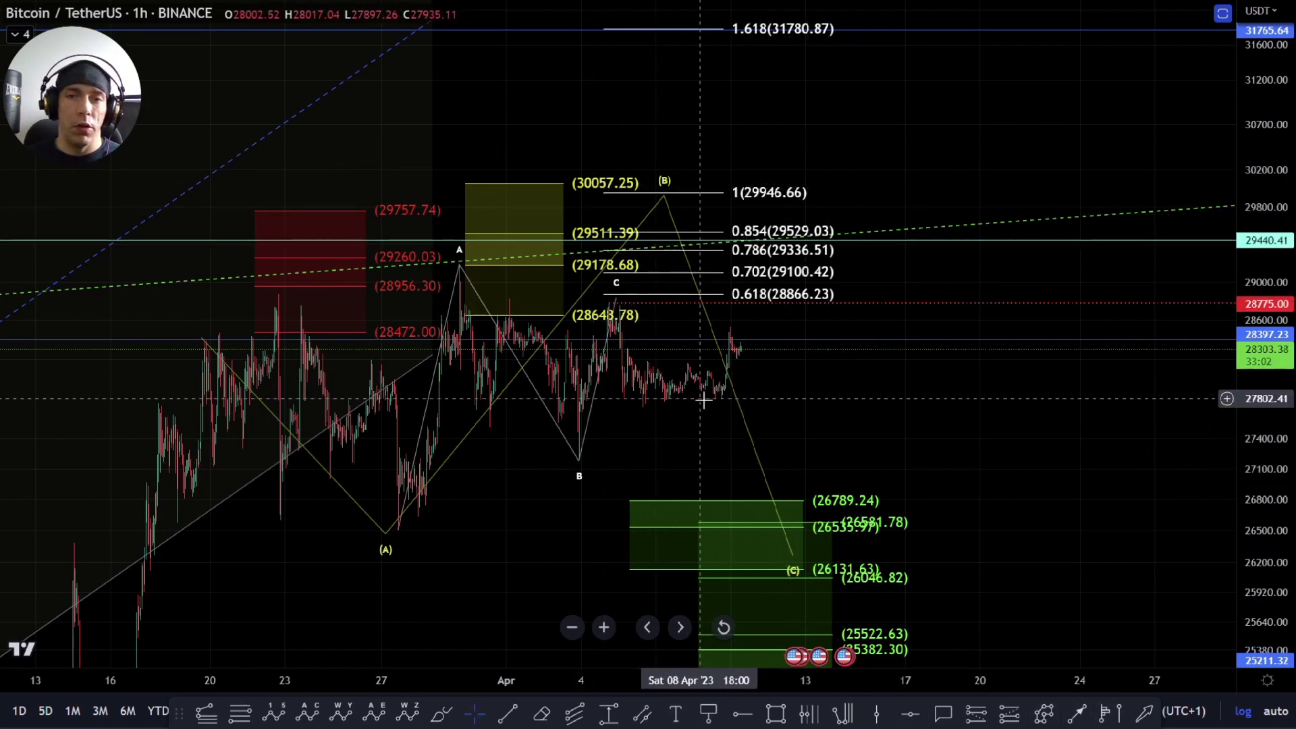
pyautogui.moveTo(804, 390); pyautogui.dragTo(784, 367)
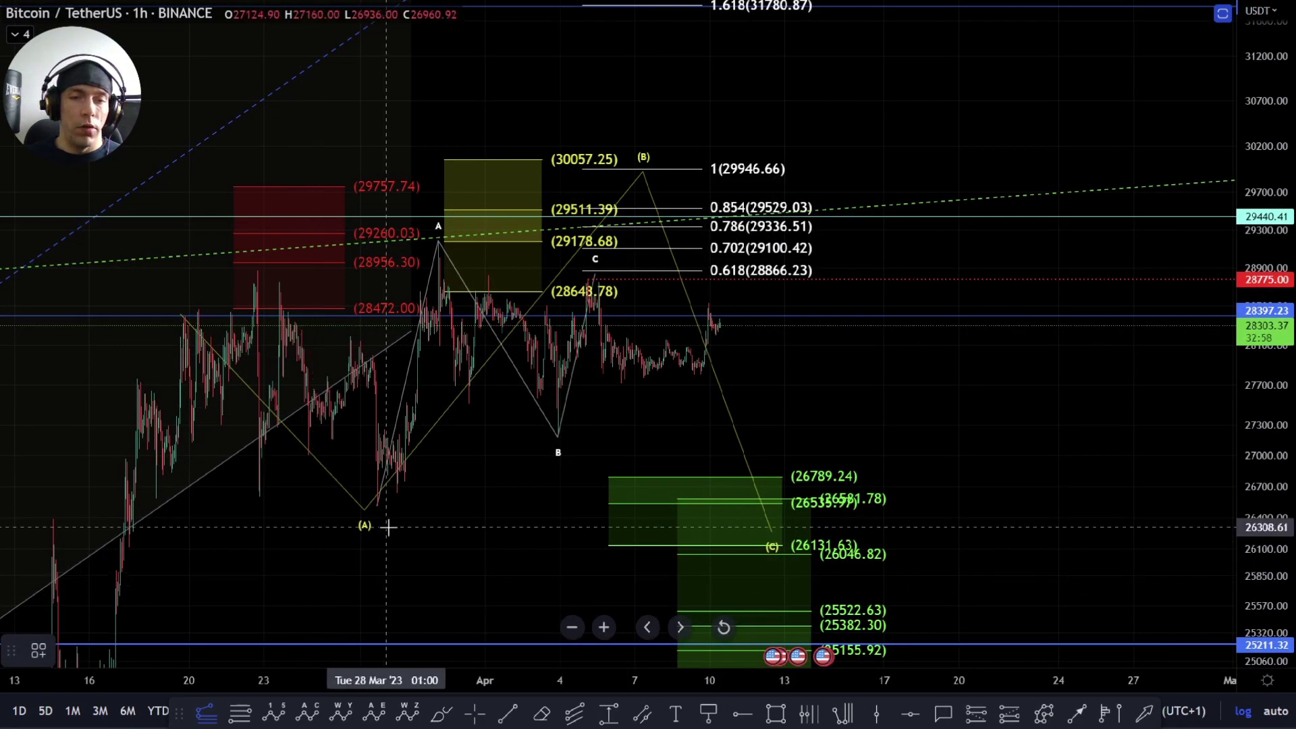
# Step: Sketch a path from the late-March low through the 29200 high and 27700 low up to about 30200, and delete it
pyautogui.press('Escape')
pyautogui.click(1043, 716)
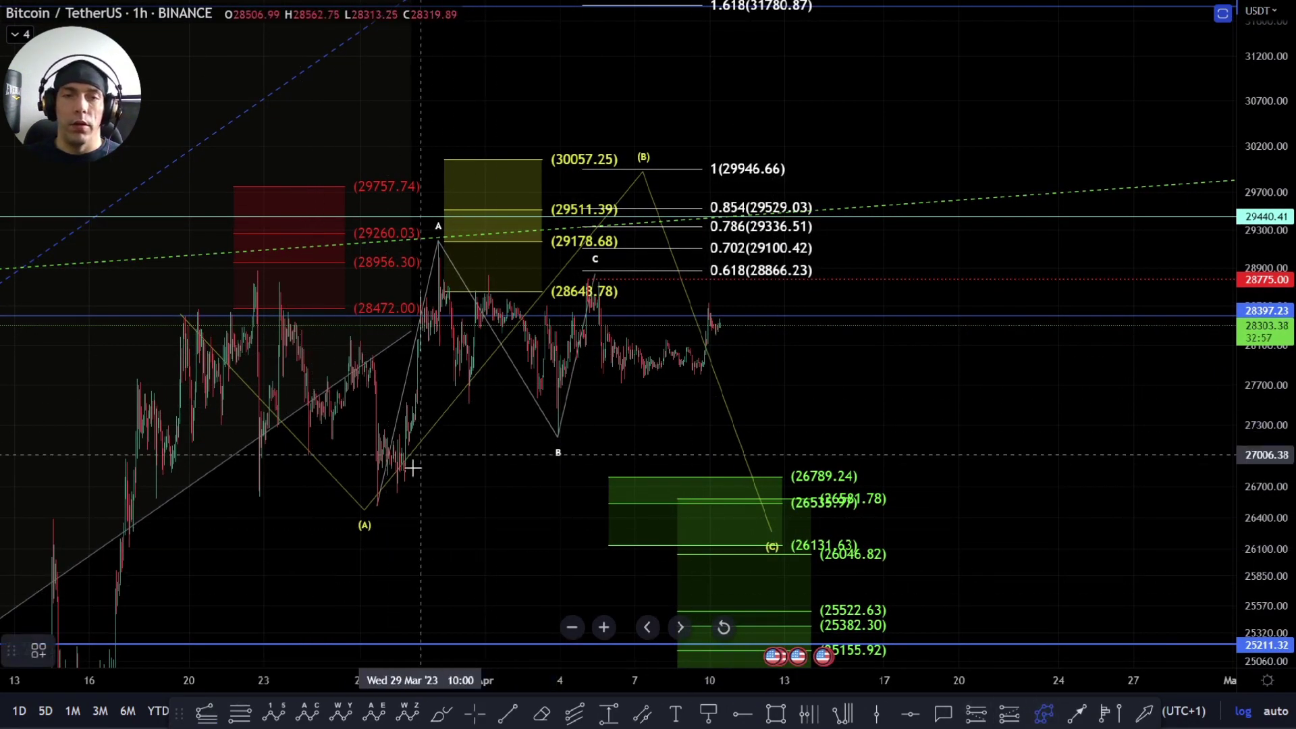
pyautogui.click(390, 500)
pyautogui.click(458, 241)
pyautogui.click(700, 383)
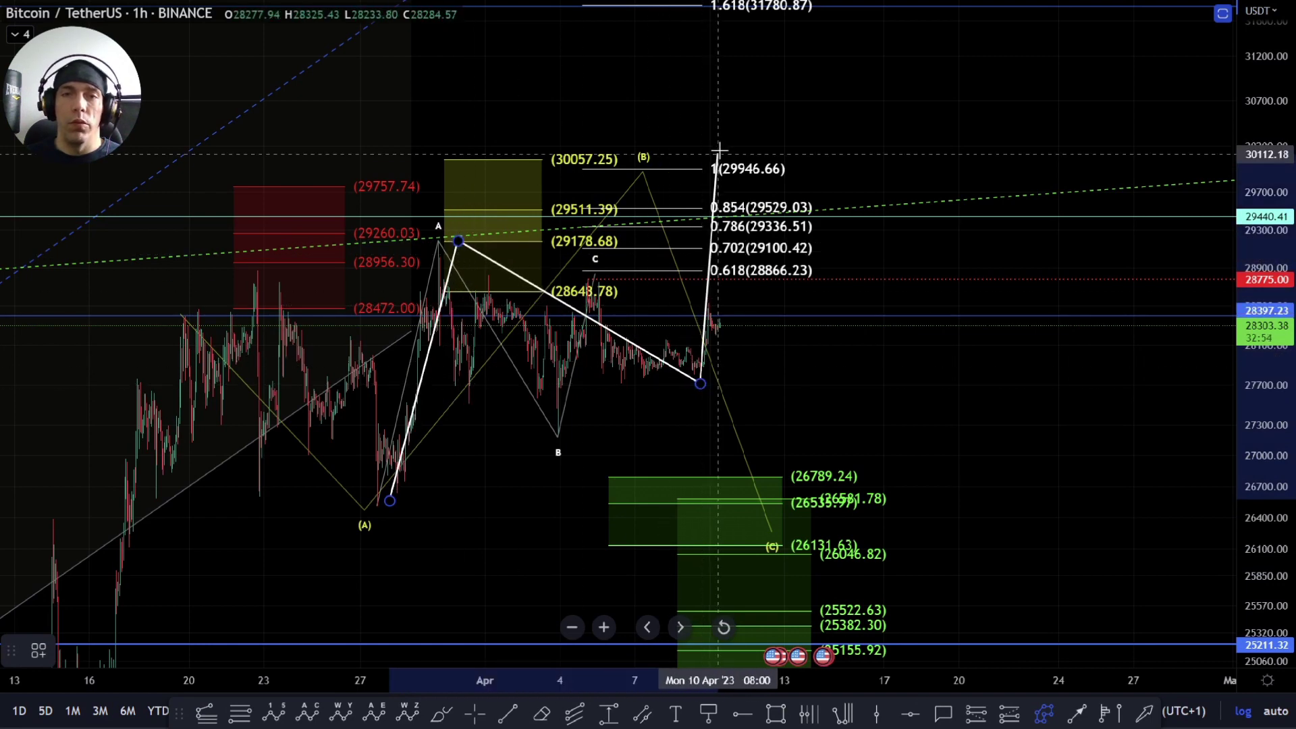
pyautogui.click(717, 144)
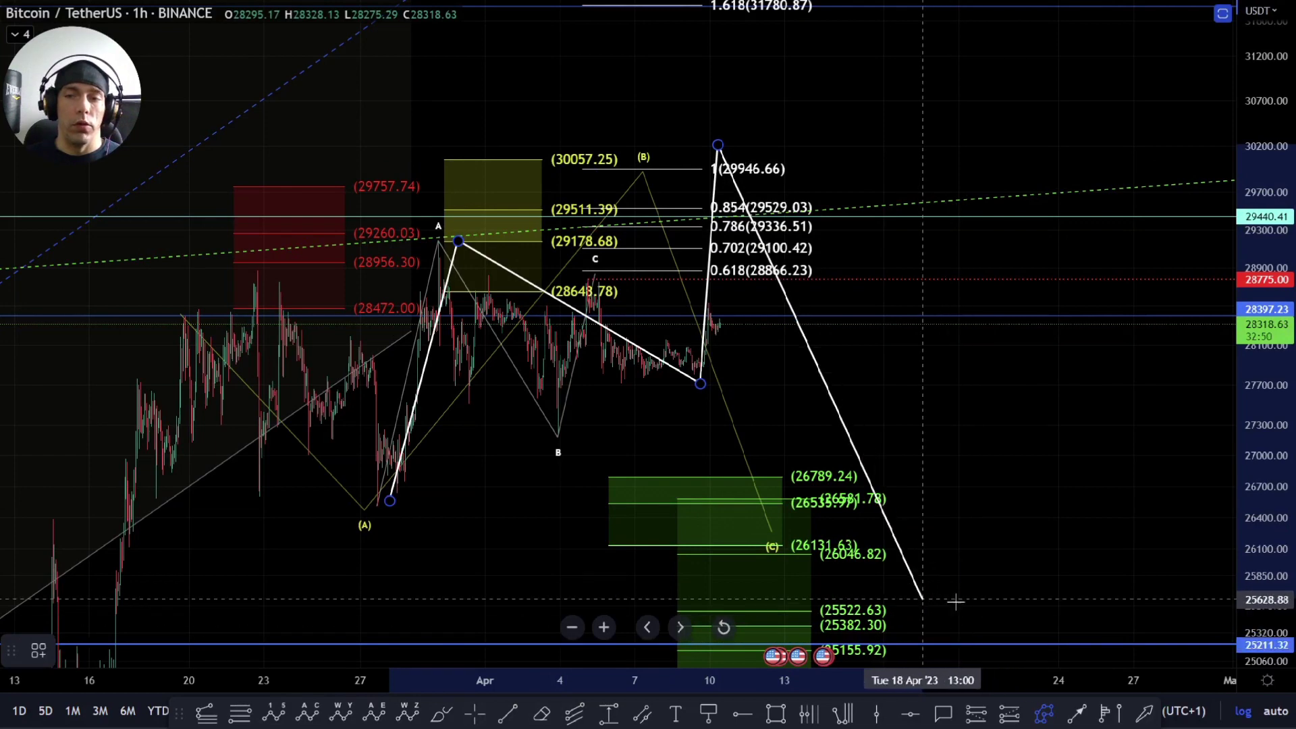
pyautogui.press('Escape')
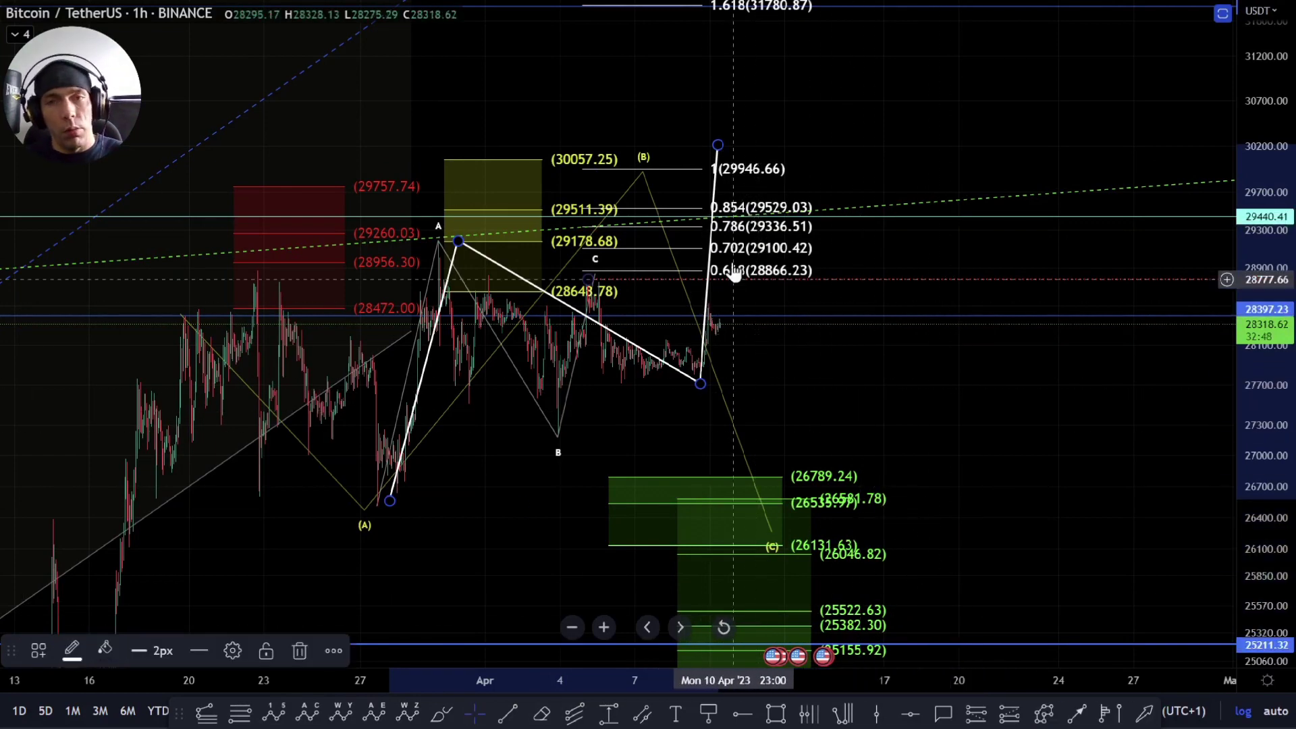
pyautogui.press('Delete')
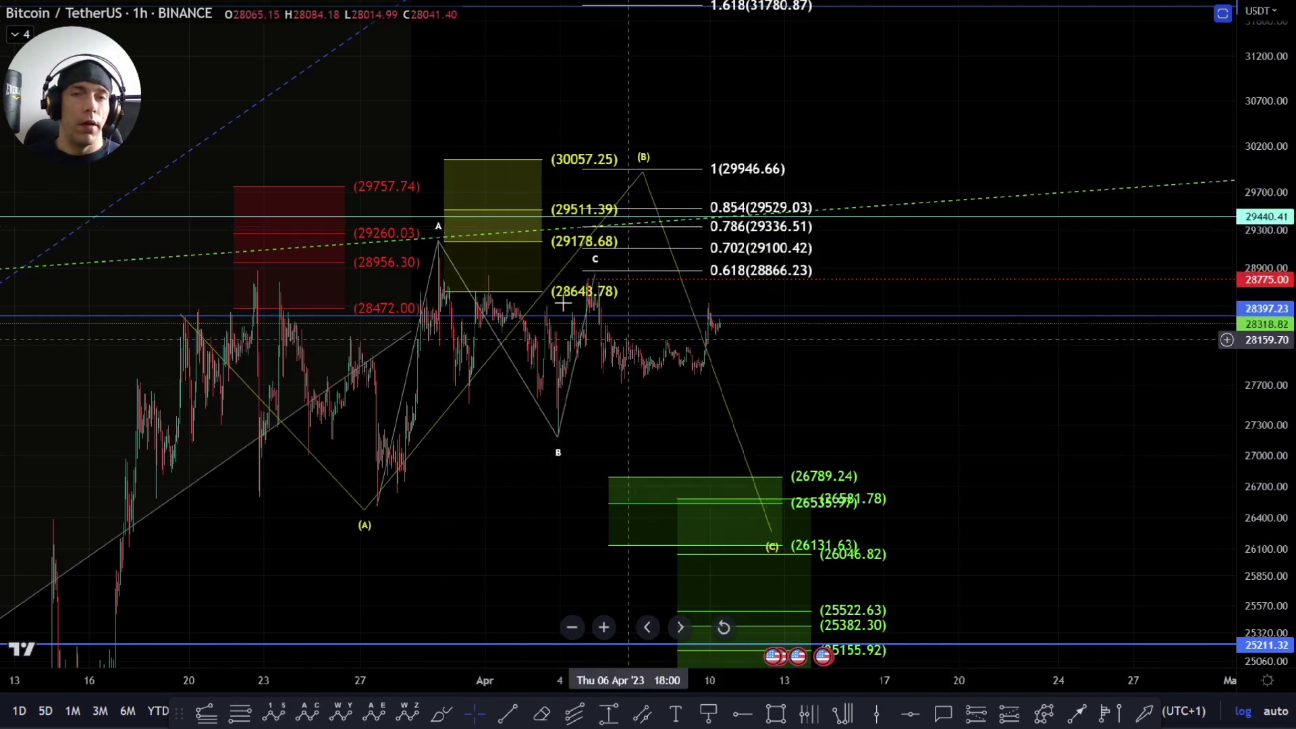
# Step: Move wave C of the white ABC up to about 29800, near the yellow (B) label
pyautogui.moveTo(594, 272)
pyautogui.mouseDown()
pyautogui.moveTo(687, 195)
pyautogui.moveTo(677, 178)
pyautogui.mouseUp()
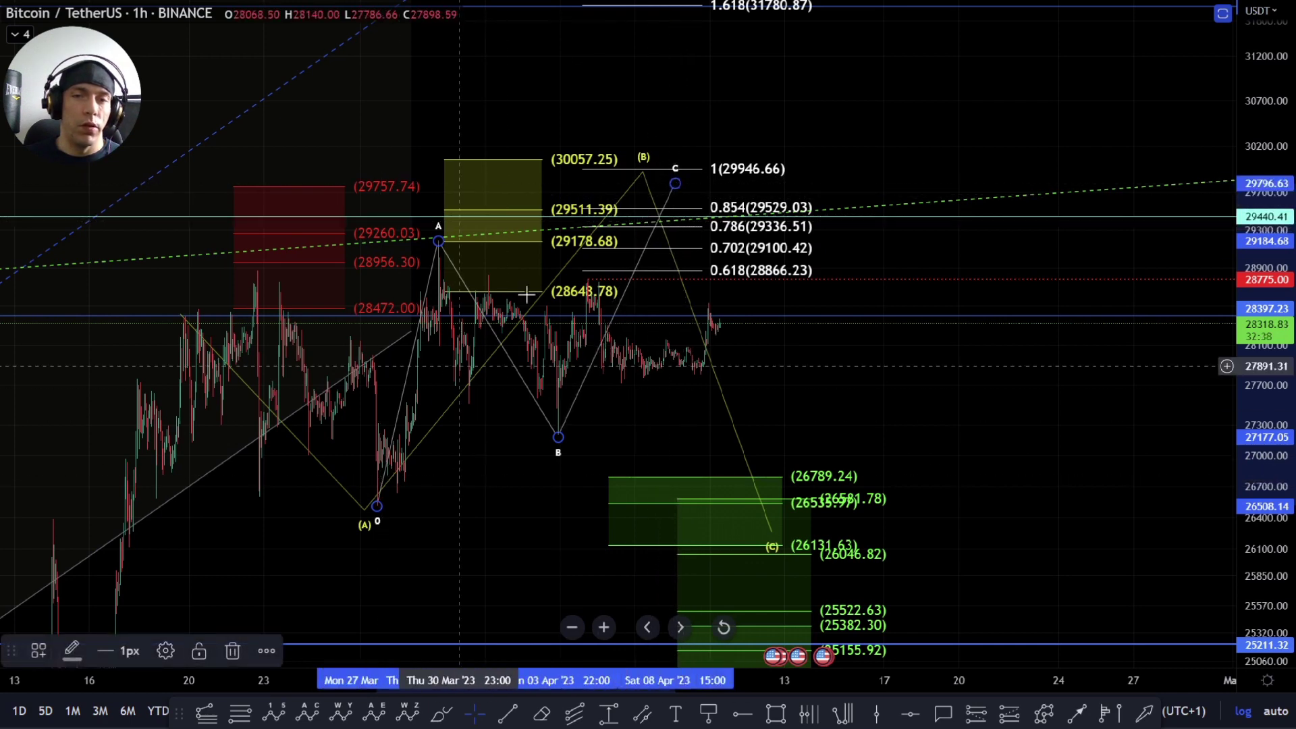
pyautogui.moveTo(580, 219); pyautogui.dragTo(560, 73)
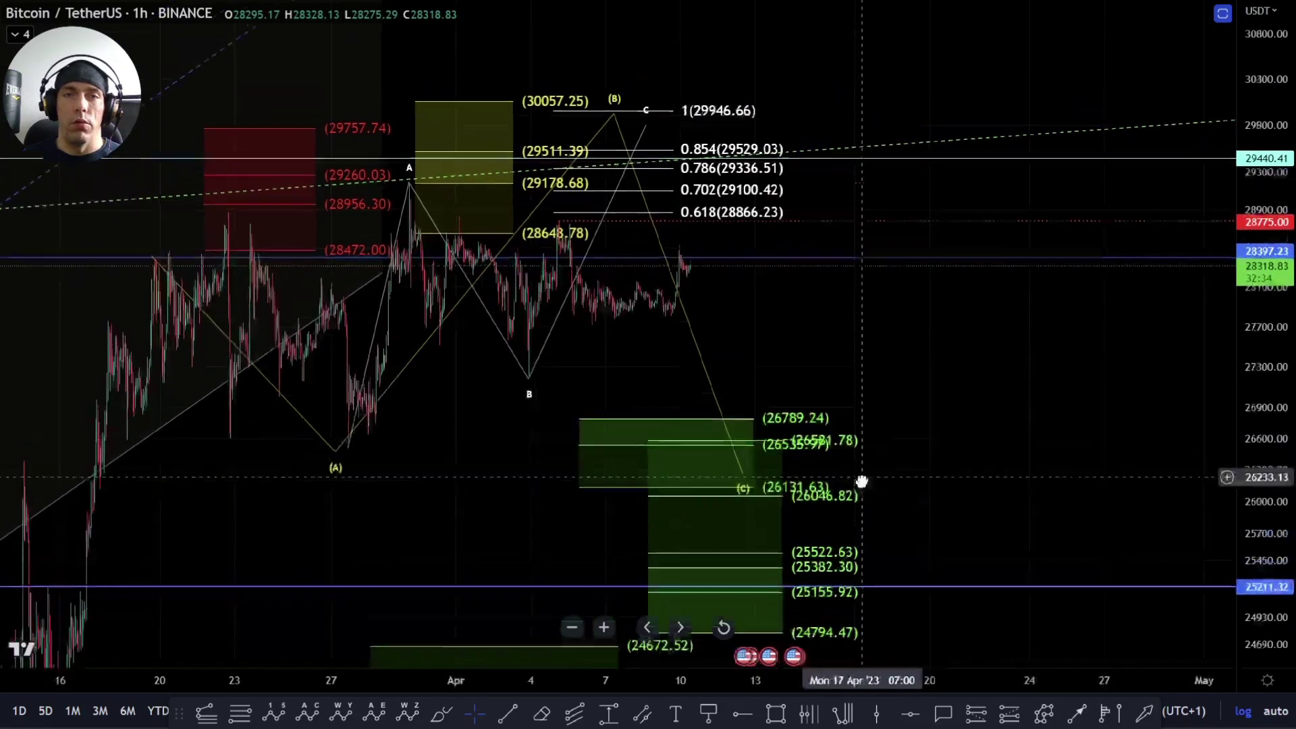
# Step: Hide the "bigger flat" drawing group in the object tree and show the "wxy incomplete" group
pyautogui.rightClick(826, 502)
pyautogui.click(877, 544)
pyautogui.scroll(-3, 759, 456)
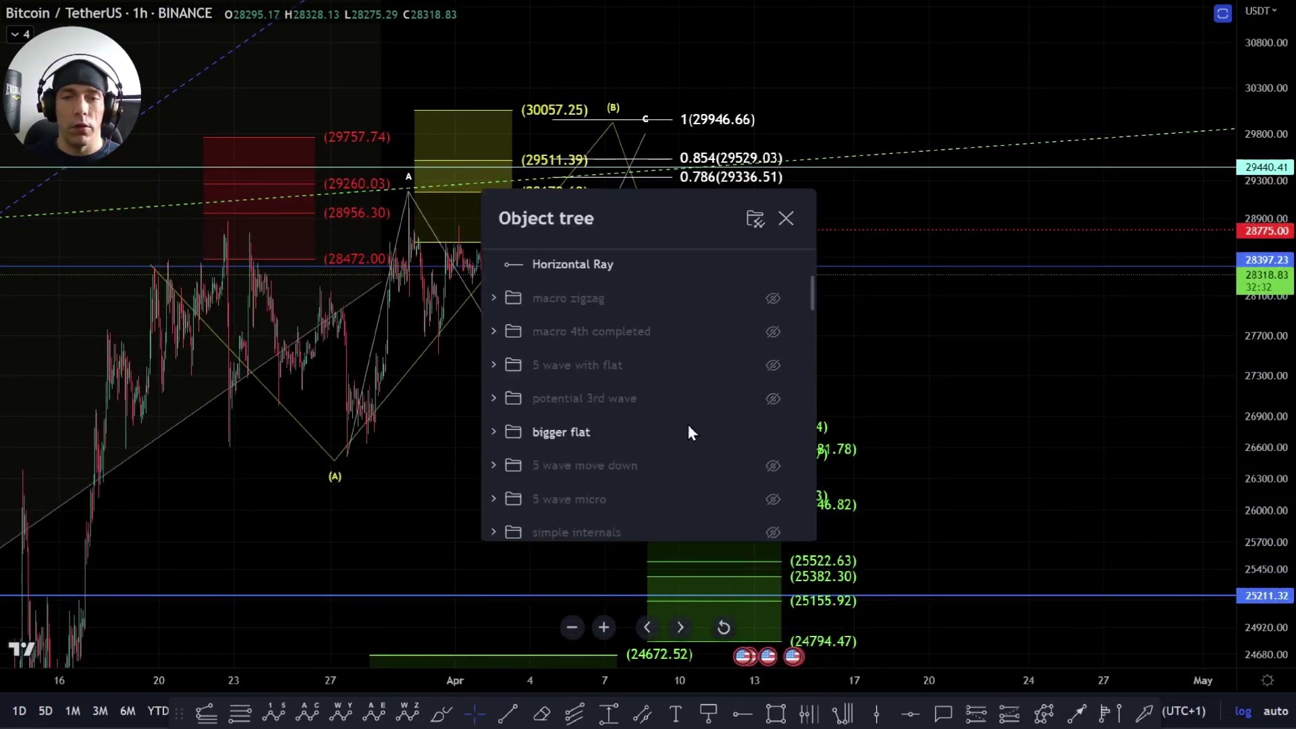
pyautogui.click(774, 434)
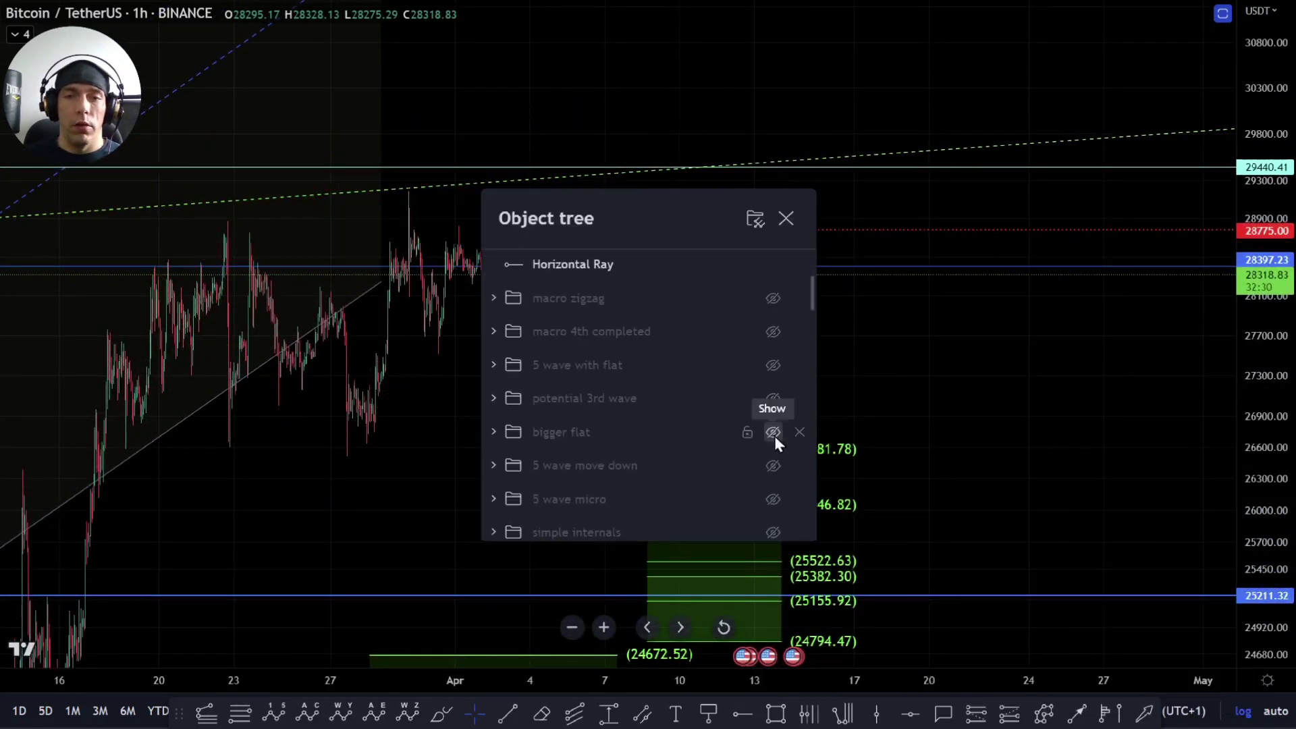
pyautogui.scroll(-3, 774, 440)
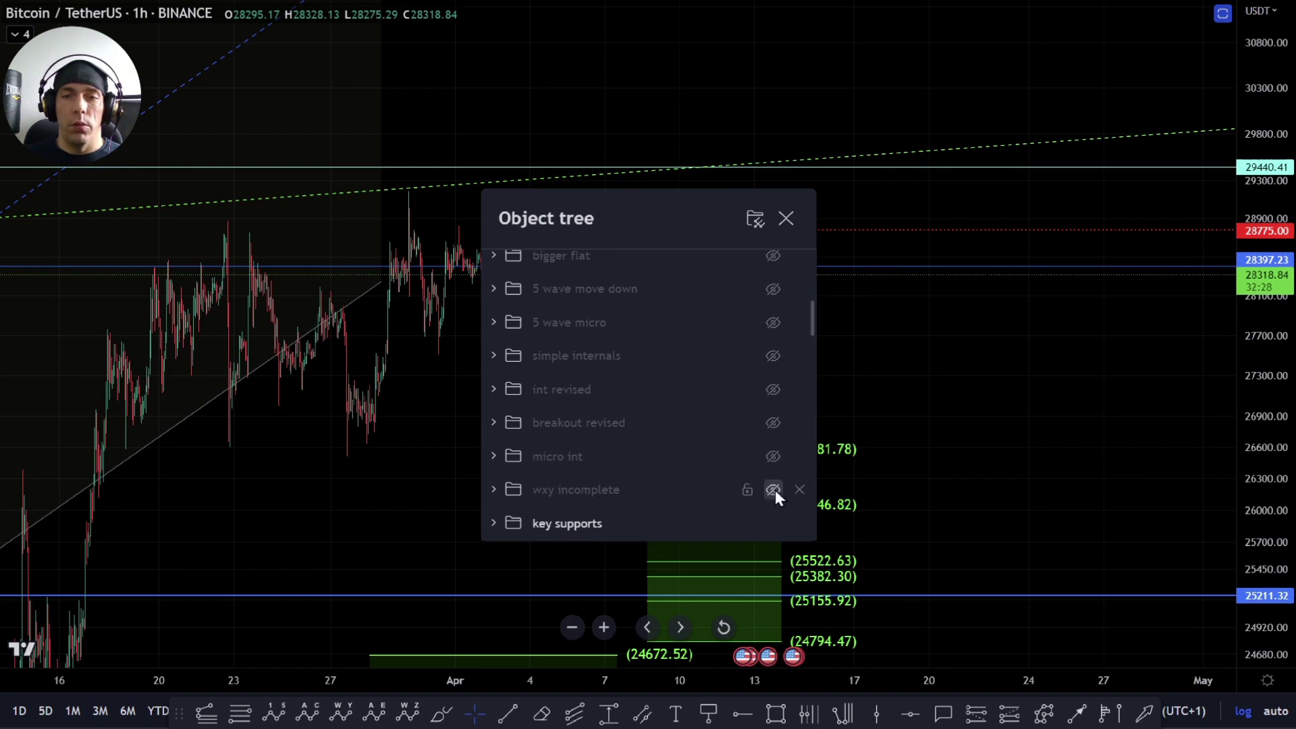
pyautogui.click(774, 490)
pyautogui.click(1058, 428)
# Step: Move wave (B) of the yellow (A)(B)(C) to the 9 April low near 27800 and wave (C) to the spike high near 28545
pyautogui.scroll(5, 498, 503)
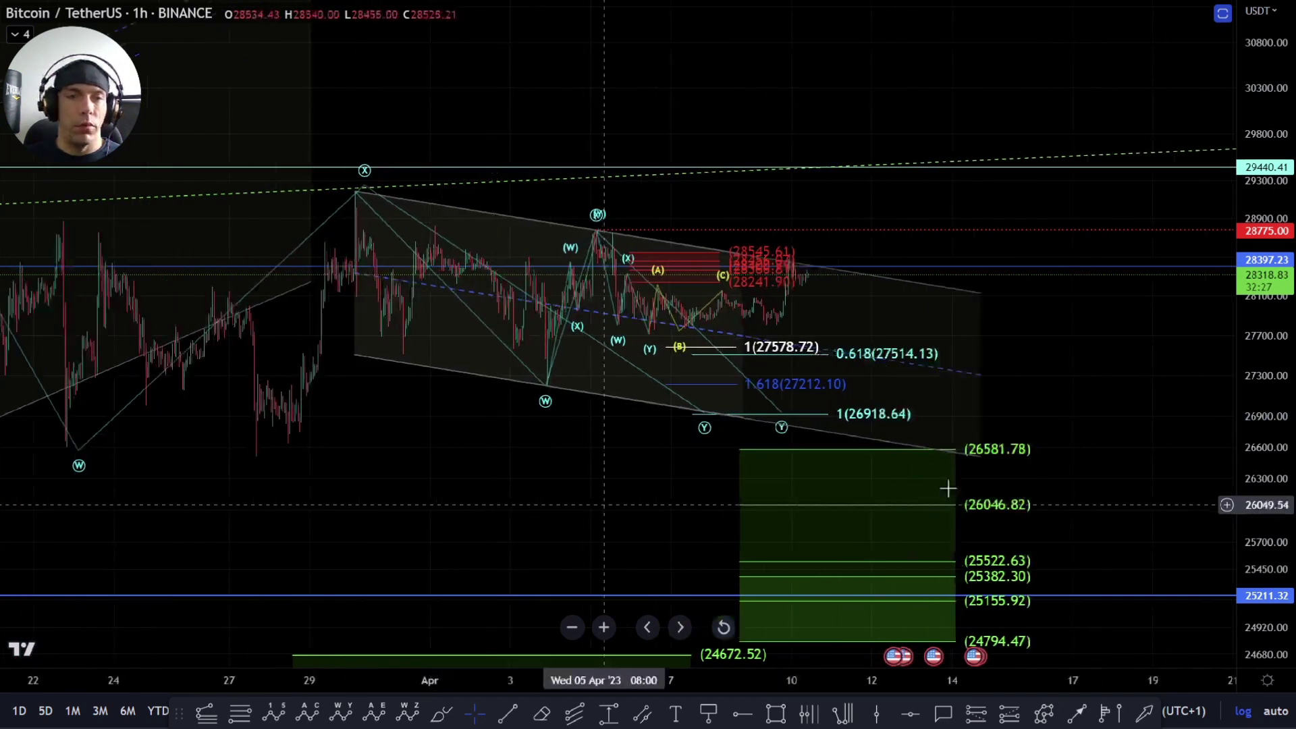
pyautogui.moveTo(335, 463); pyautogui.dragTo(546, 463)
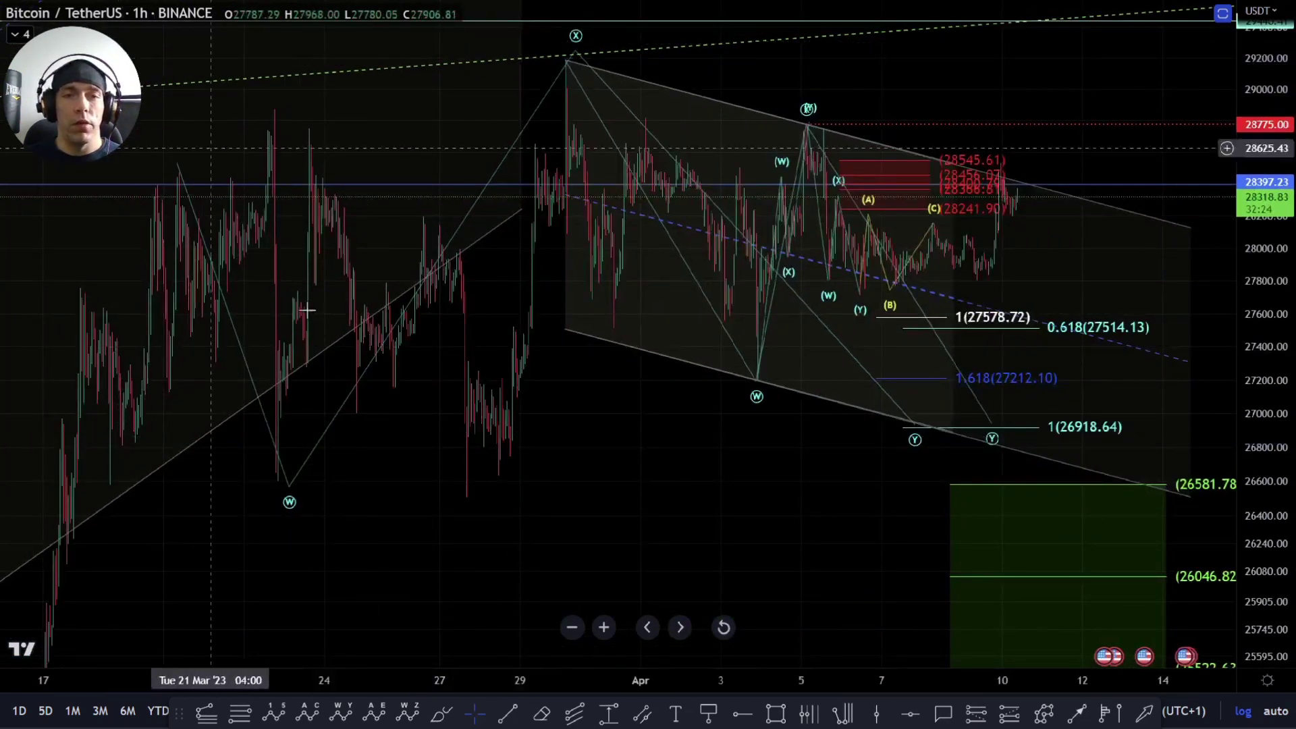
pyautogui.moveTo(734, 448); pyautogui.dragTo(523, 509)
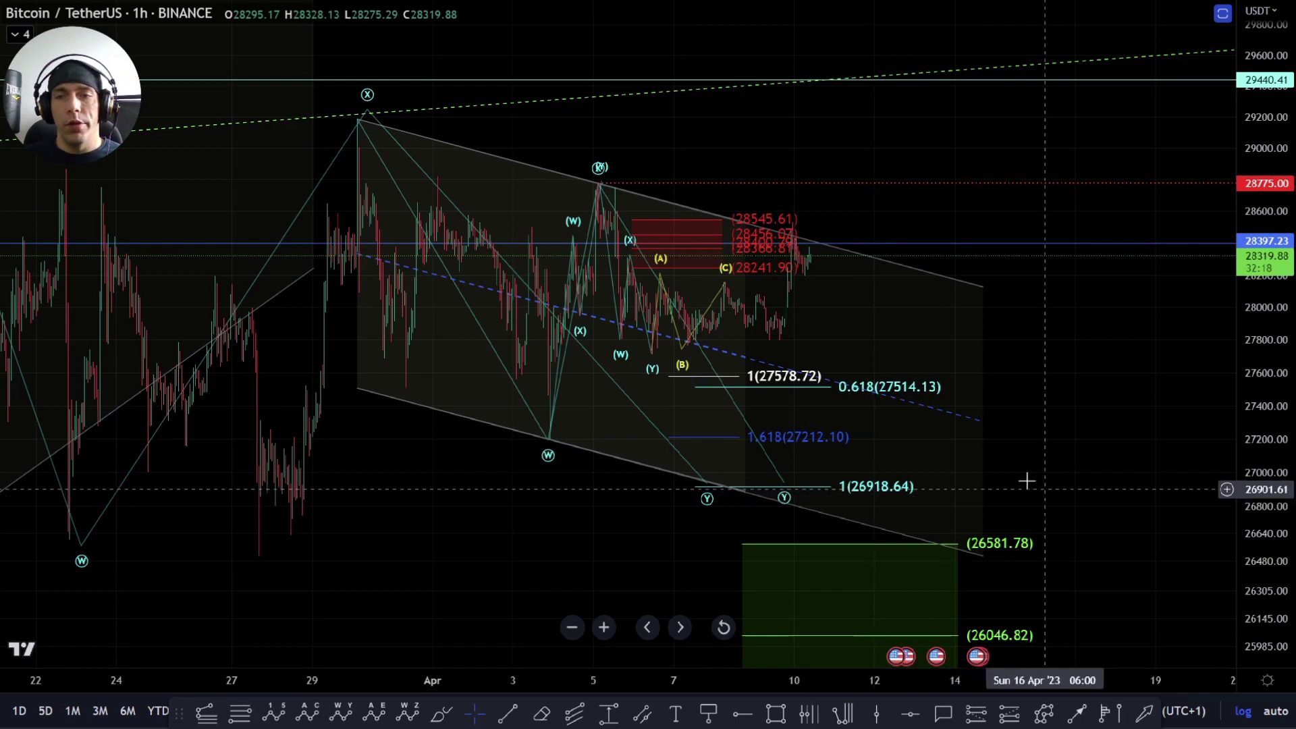
pyautogui.moveTo(876, 499); pyautogui.dragTo(753, 475)
pyautogui.scroll(5, 760, 524)
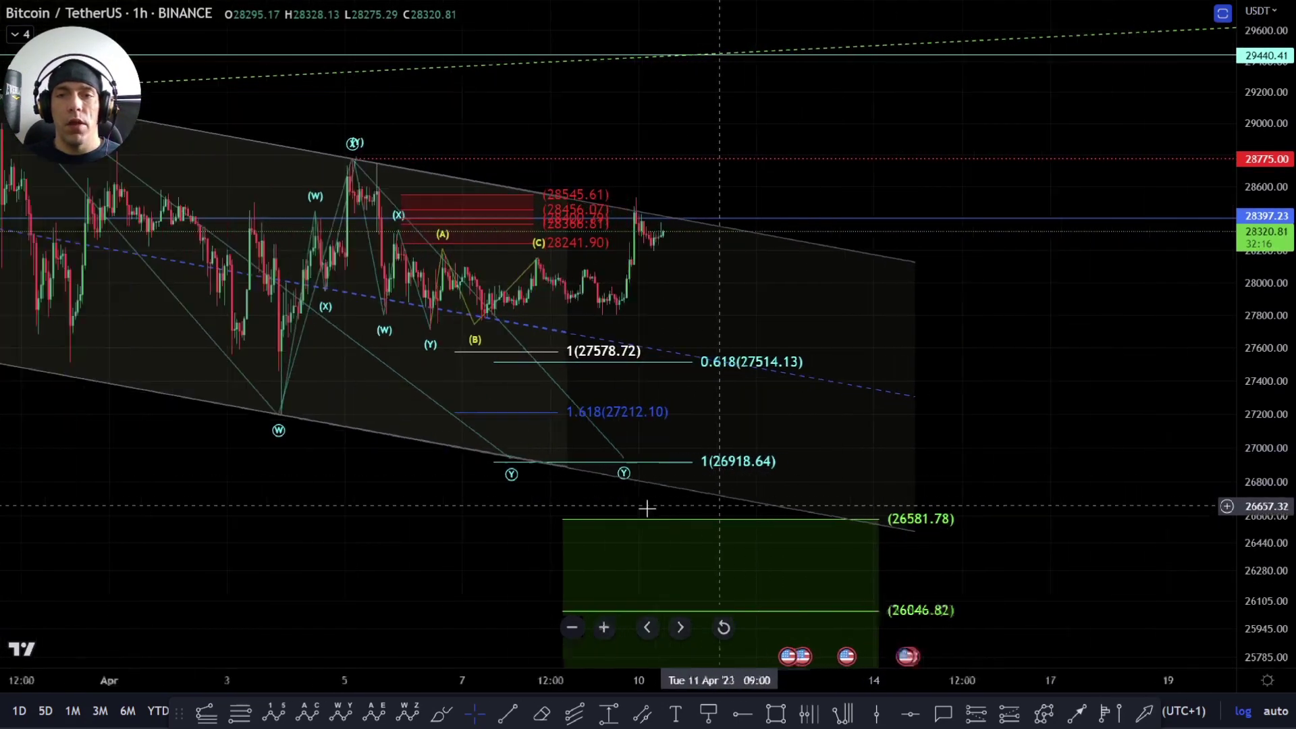
pyautogui.moveTo(691, 142); pyautogui.dragTo(726, 307)
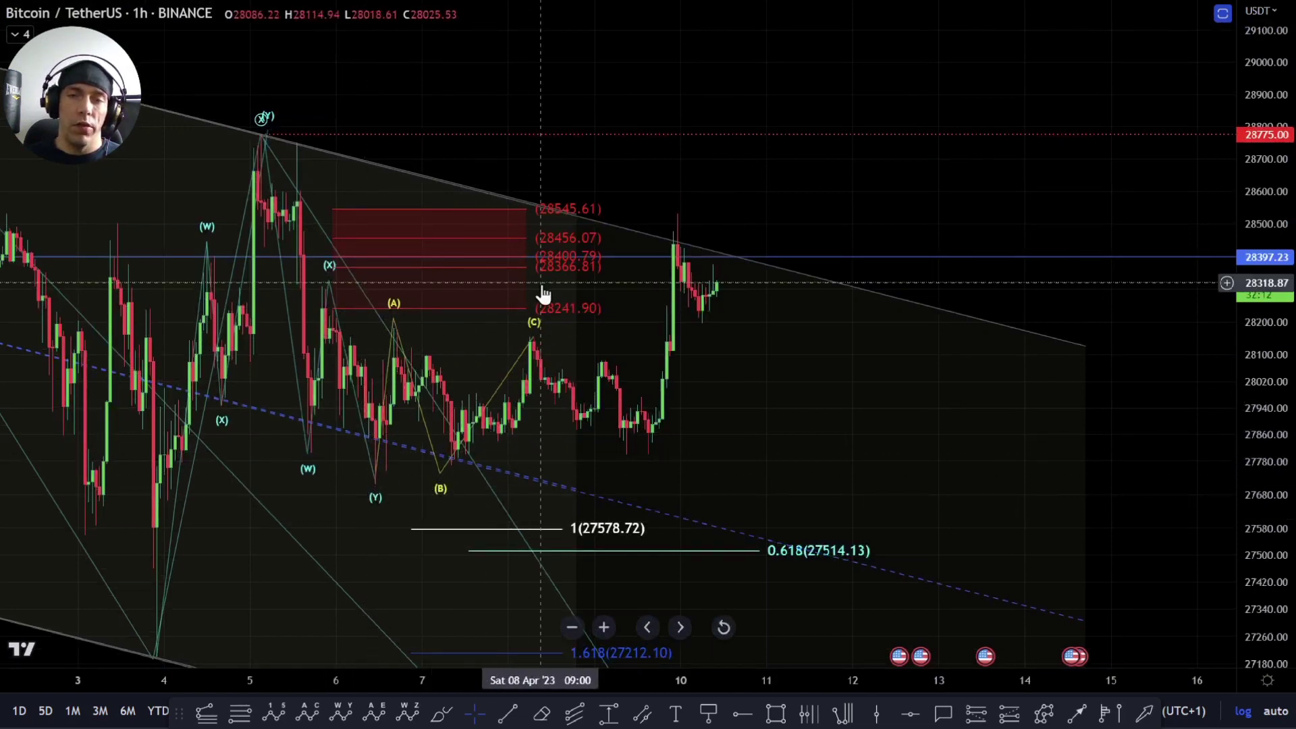
pyautogui.moveTo(440, 475); pyautogui.dragTo(626, 453)
pyautogui.moveTo(533, 336); pyautogui.dragTo(676, 210)
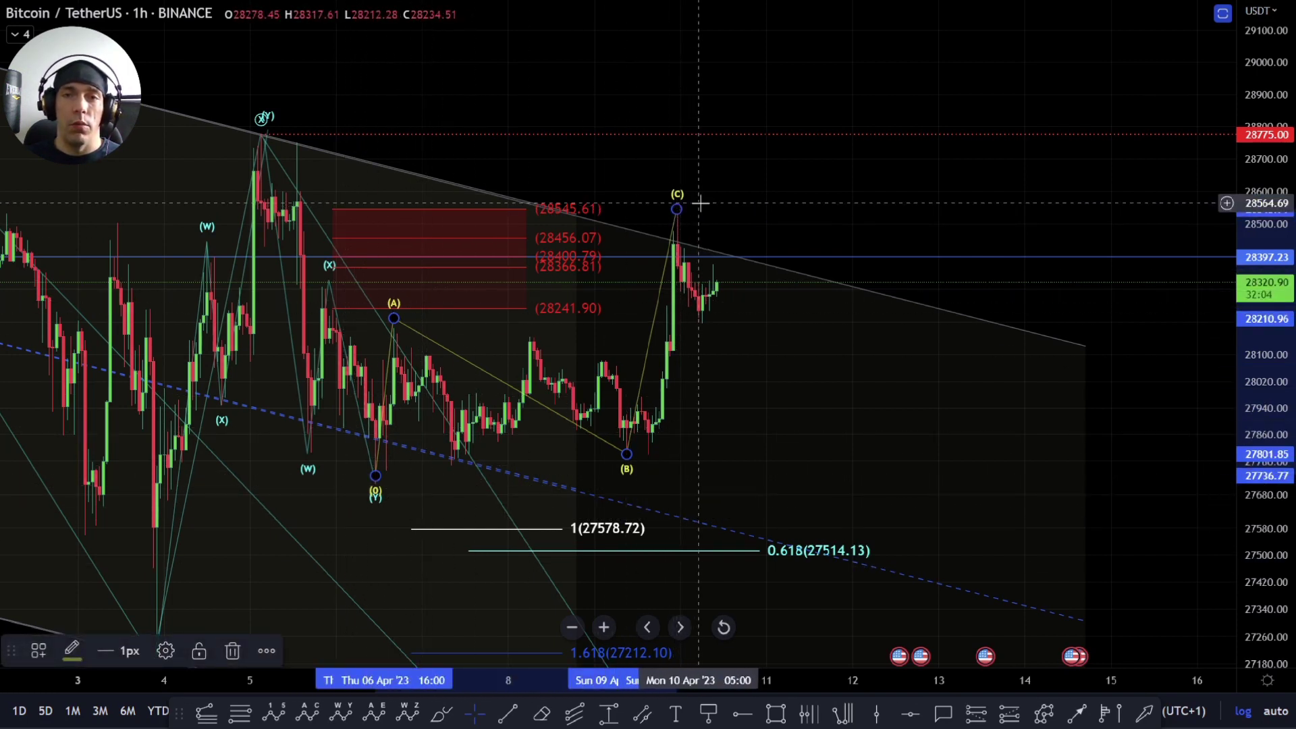
pyautogui.moveTo(634, 458); pyautogui.dragTo(645, 461)
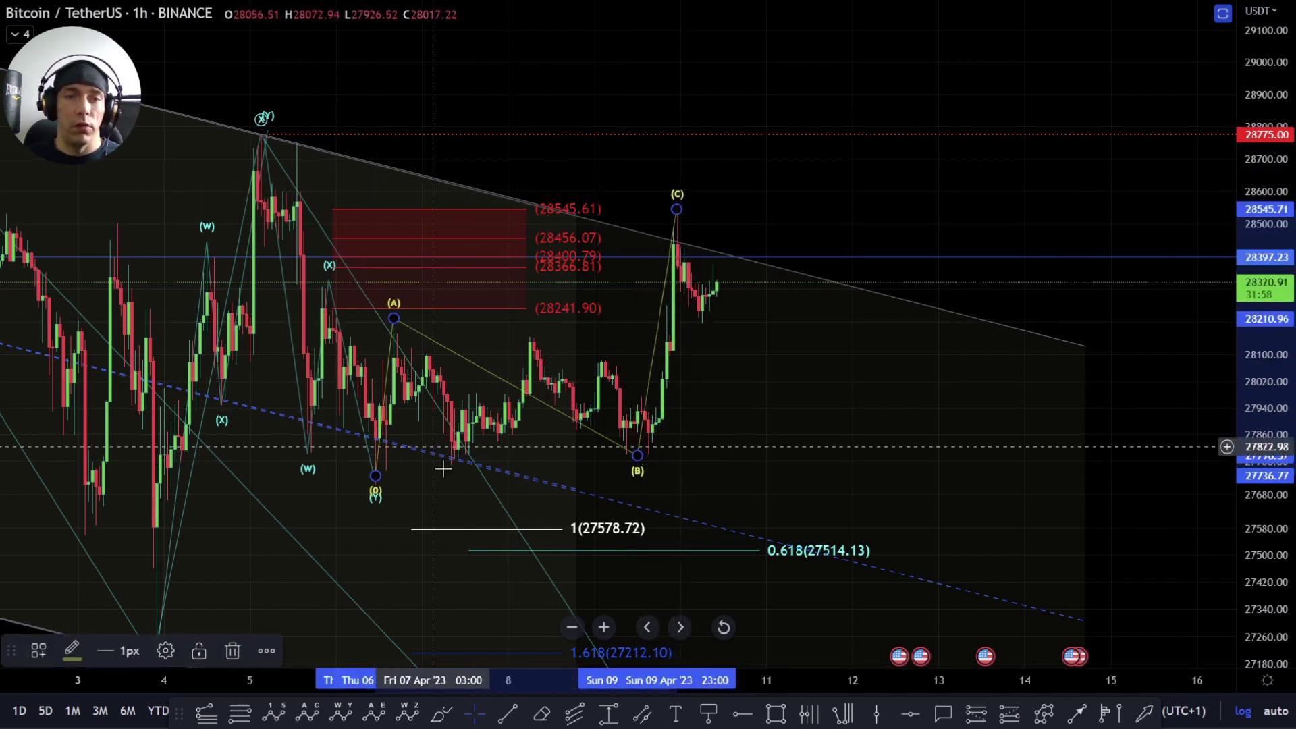
# Step: Delete the small cyan (W)(X)(Y) count running down from the 5 April high to the 6 April low
pyautogui.click(327, 329)
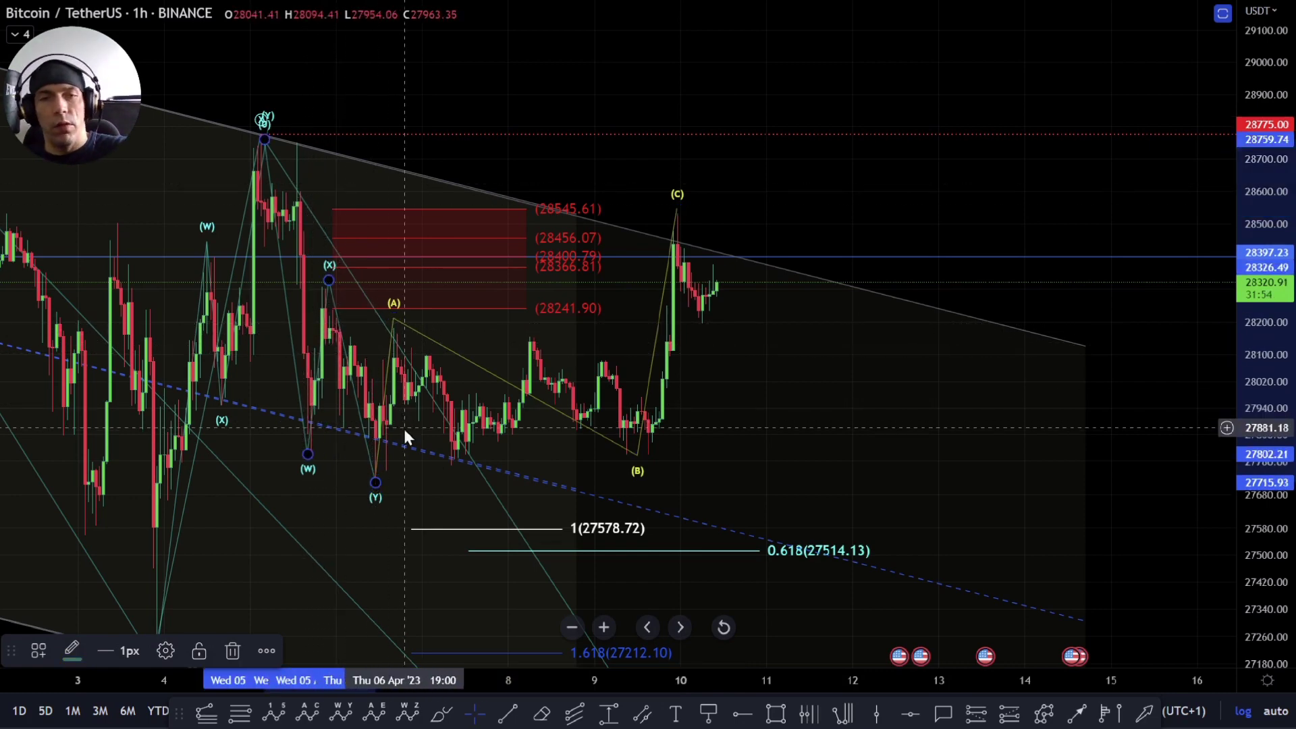
pyautogui.write('*')
pyautogui.click(989, 88)
pyautogui.click(885, 225)
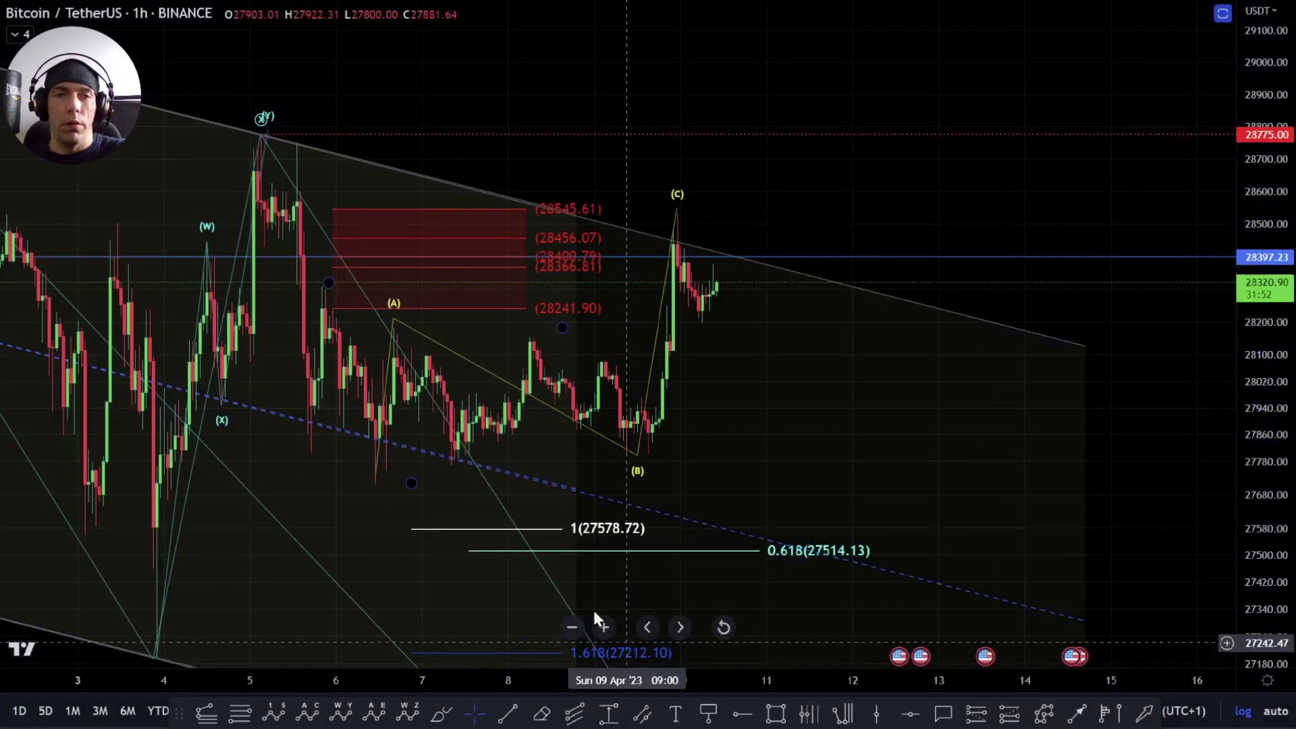
# Step: Project a trend-based Fibonacci extension from the 28775 high through the 27717 low and about 28535, and remove it
pyautogui.moveTo(920, 396); pyautogui.dragTo(901, 343)
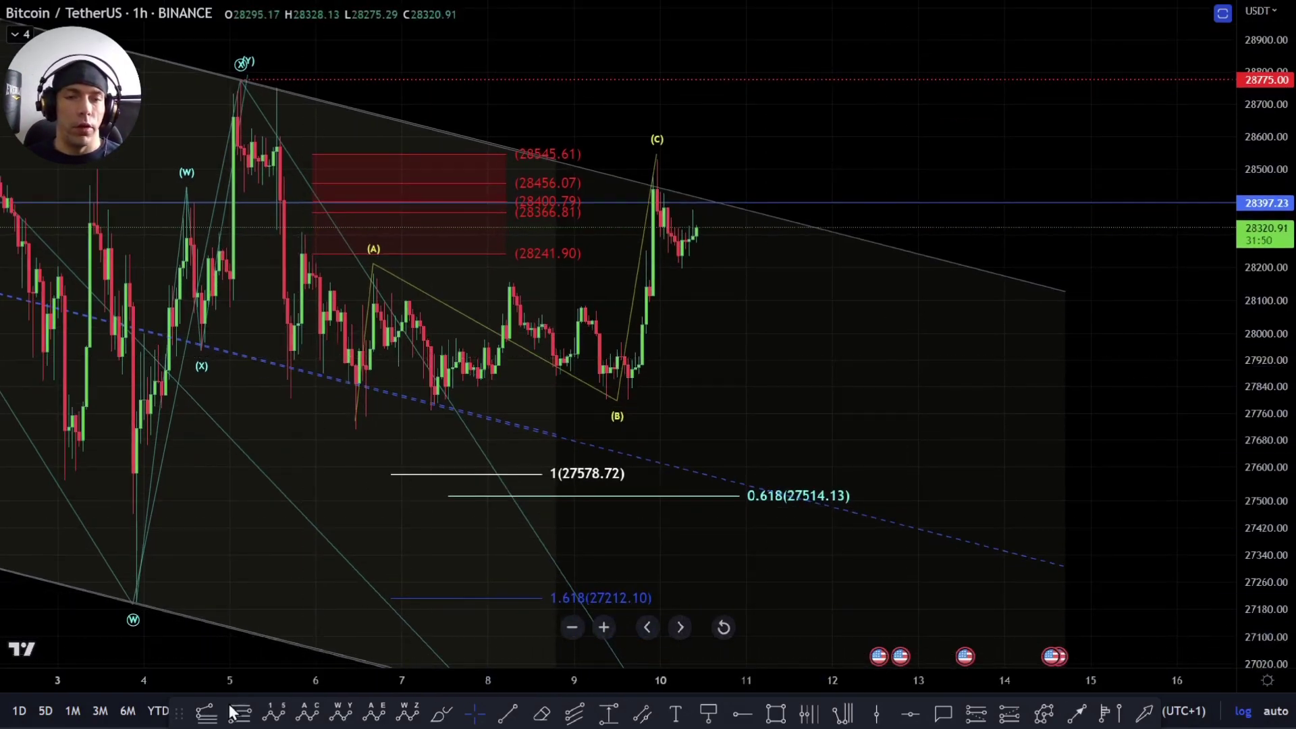
pyautogui.click(241, 79)
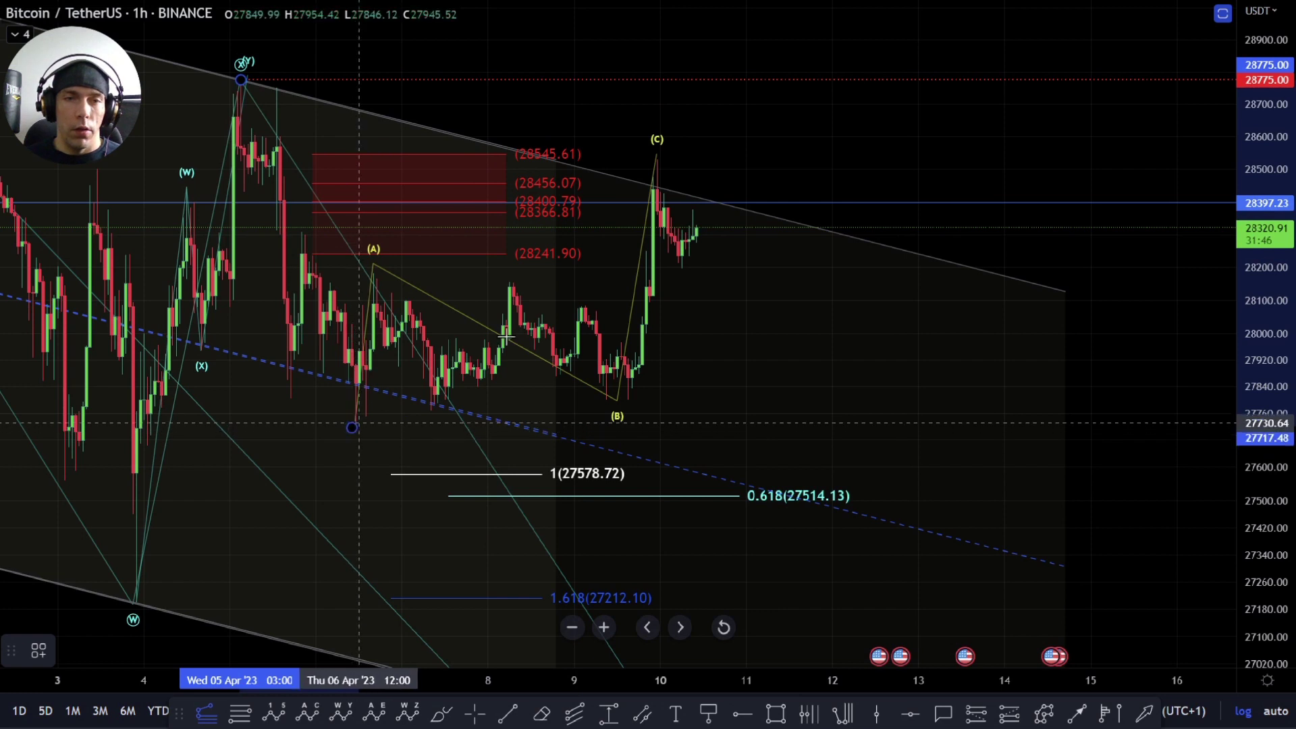
pyautogui.click(817, 158)
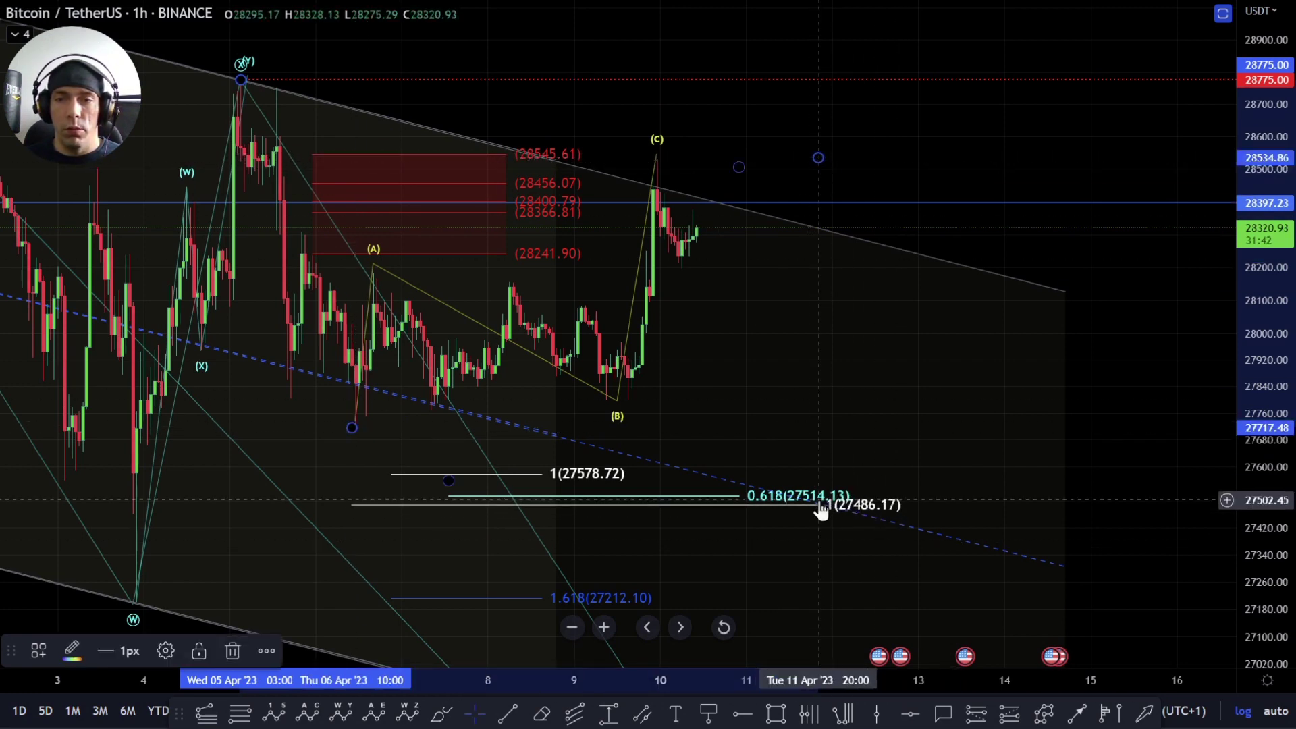
pyautogui.moveTo(972, 438); pyautogui.dragTo(974, 341)
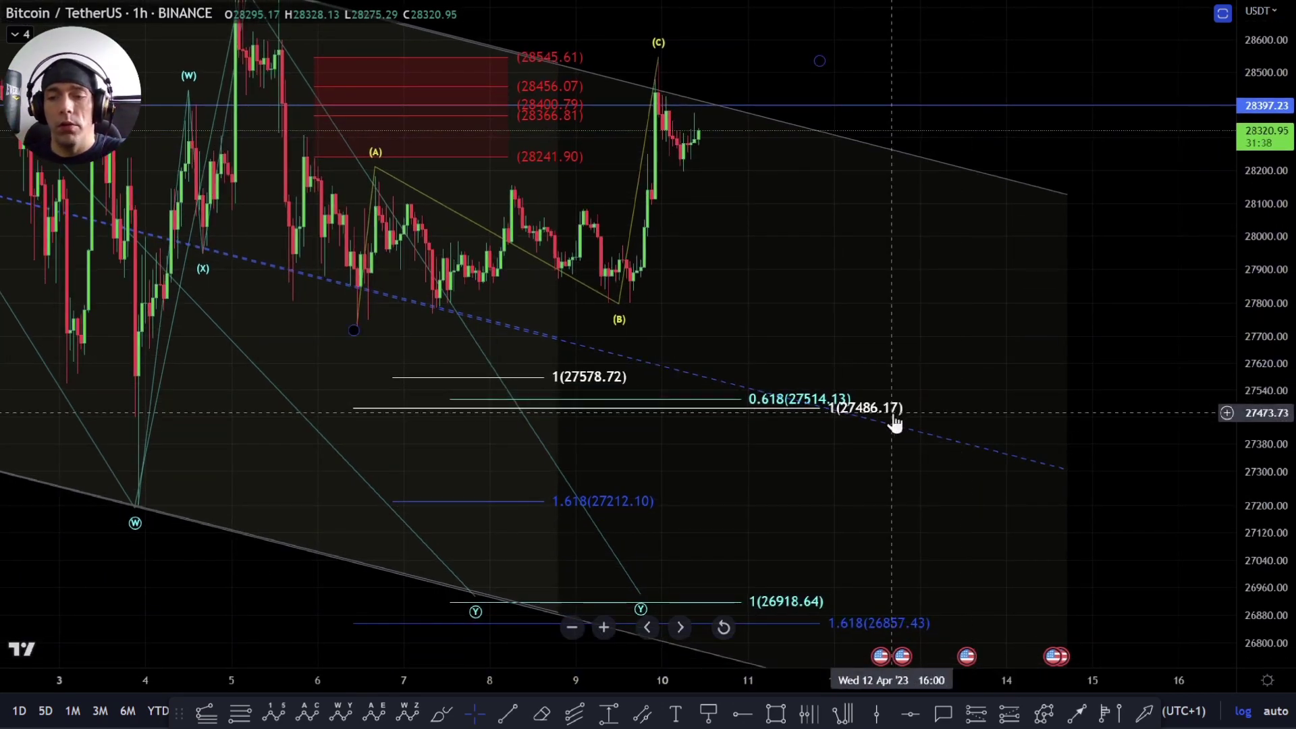
pyautogui.click(889, 411)
pyautogui.press('Delete')
pyautogui.click(811, 399)
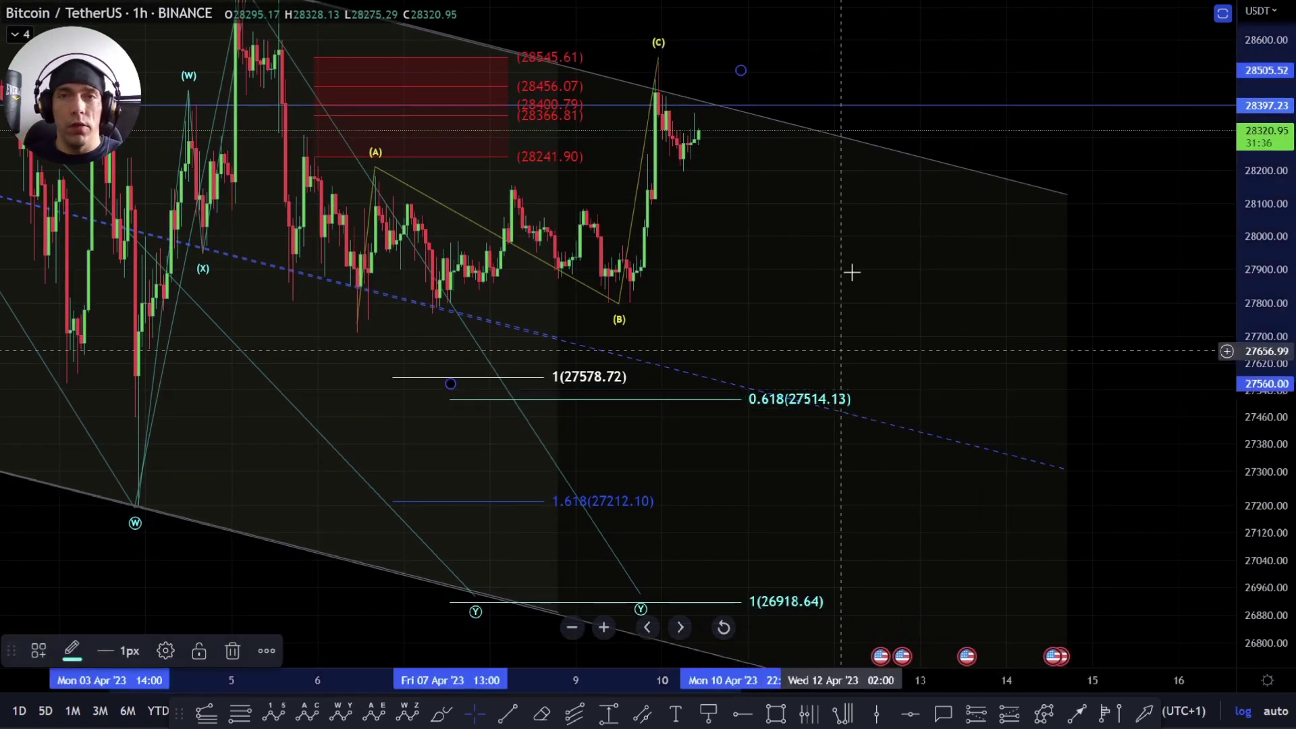
pyautogui.moveTo(841, 264); pyautogui.dragTo(859, 339)
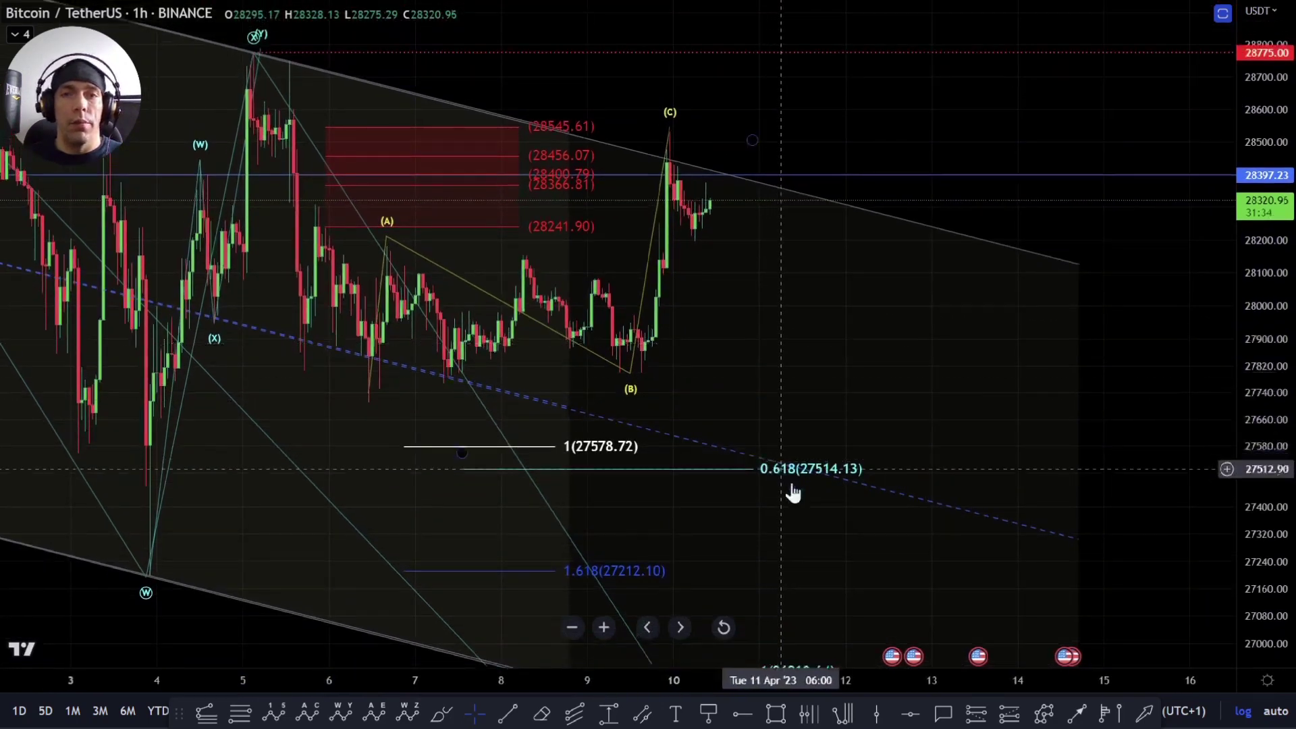
# Step: Examine the WXY count's resistance zone, channel lines and the downside levels at 27578.72, 27514.13, 27212.10 and 26918.64
pyautogui.click(625, 454)
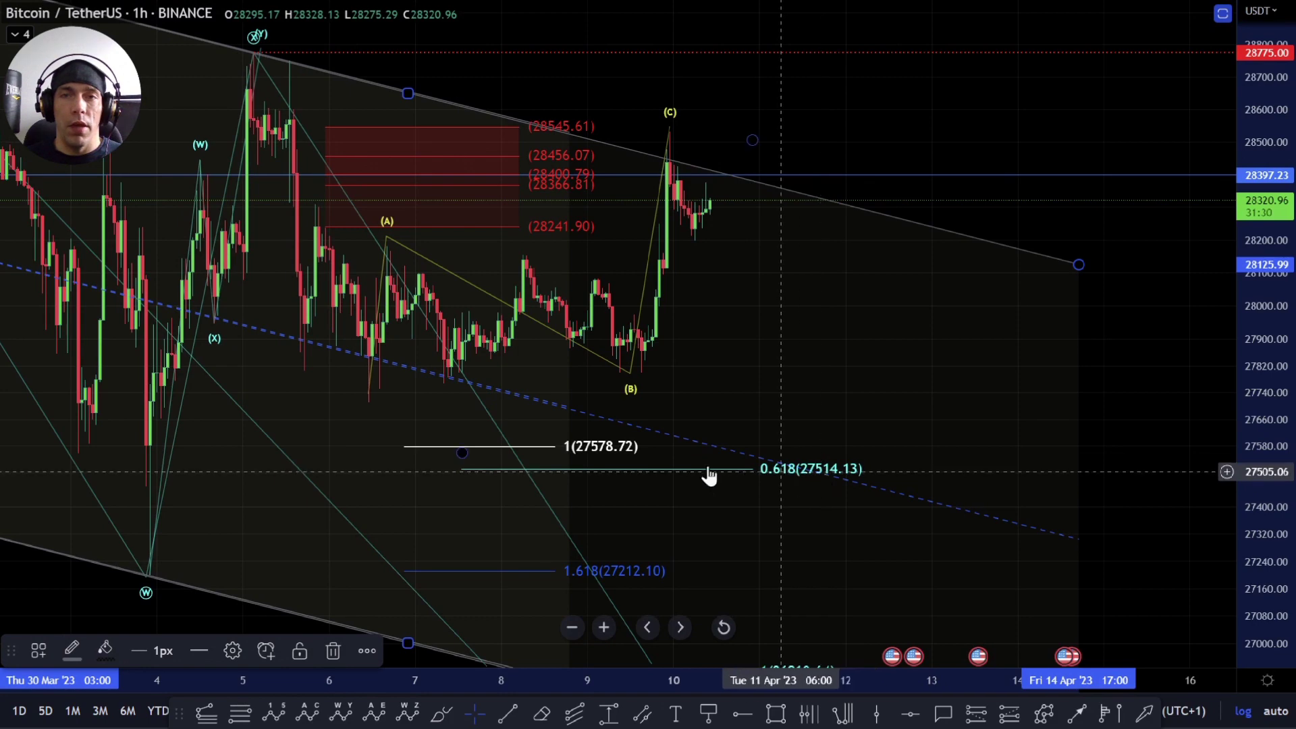
pyautogui.moveTo(859, 347); pyautogui.dragTo(840, 65)
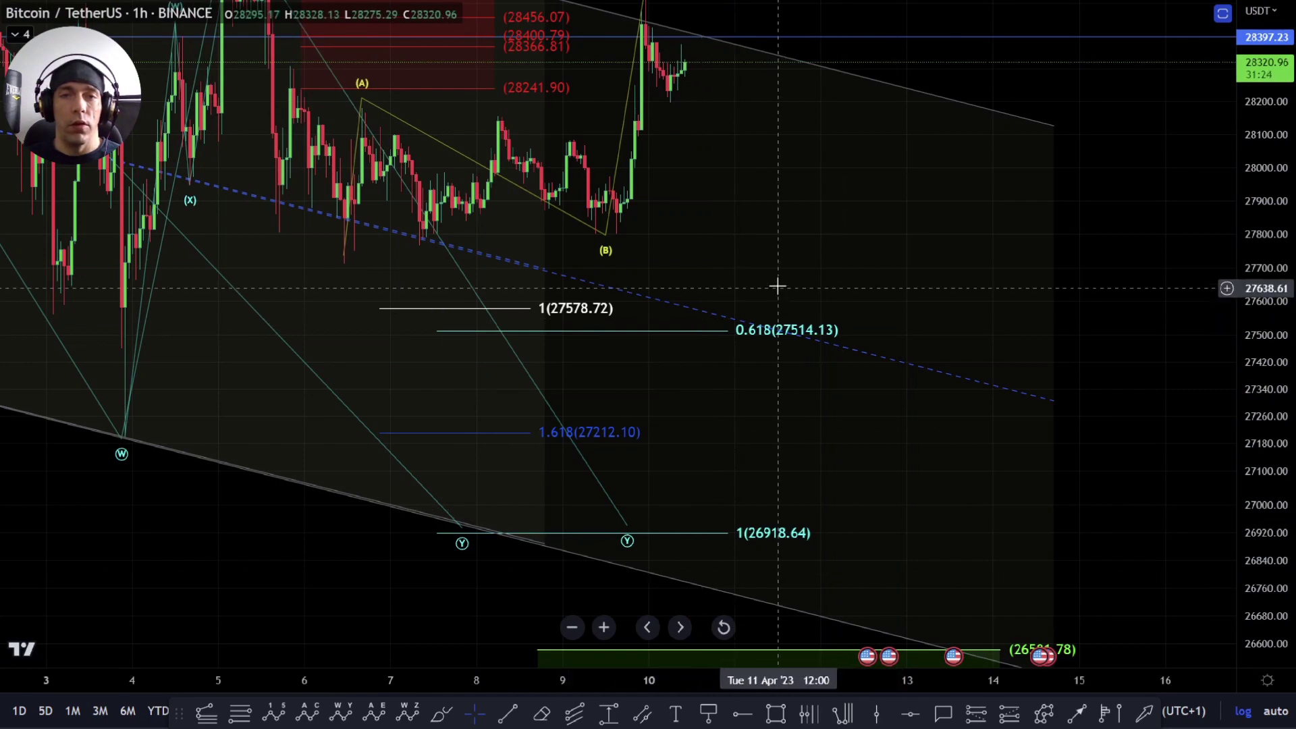
pyautogui.scroll(-4, 822, 293)
pyautogui.moveTo(1255, 304); pyautogui.dragTo(1255, 374)
pyautogui.moveTo(940, 256); pyautogui.dragTo(917, 403)
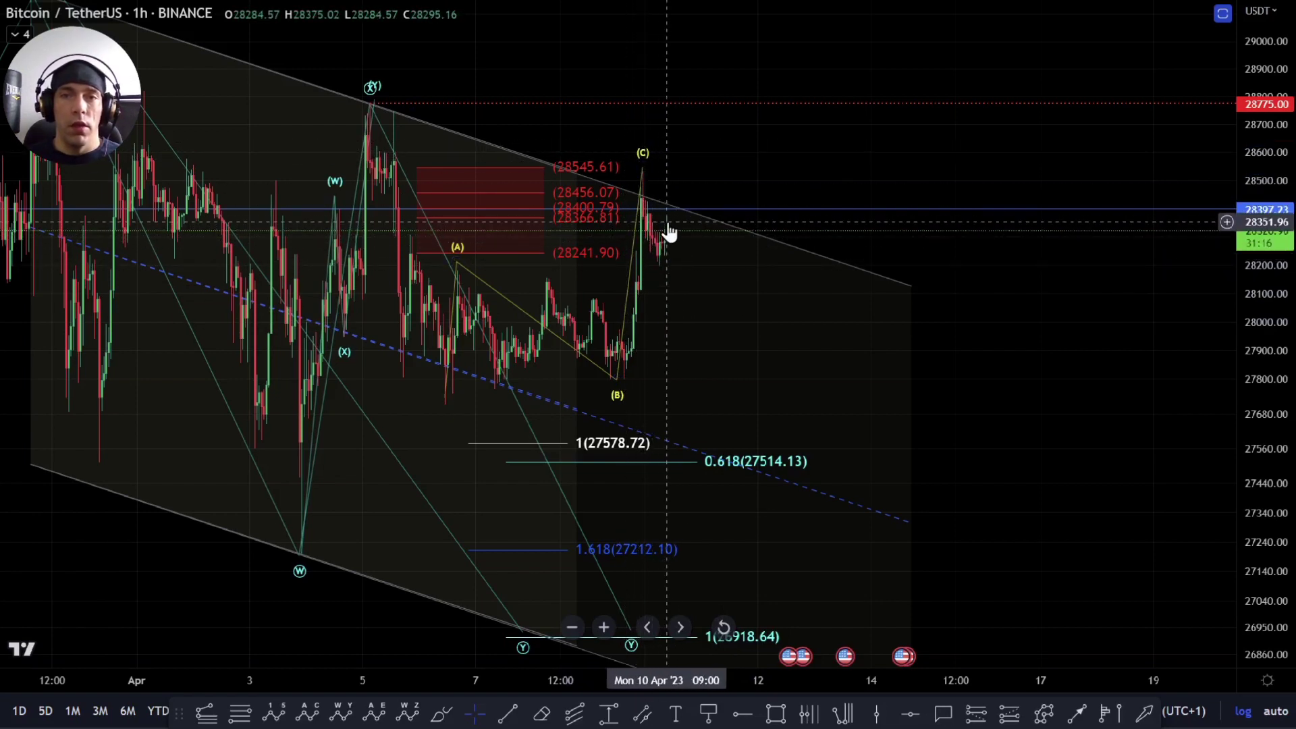
pyautogui.scroll(-7, 755, 275)
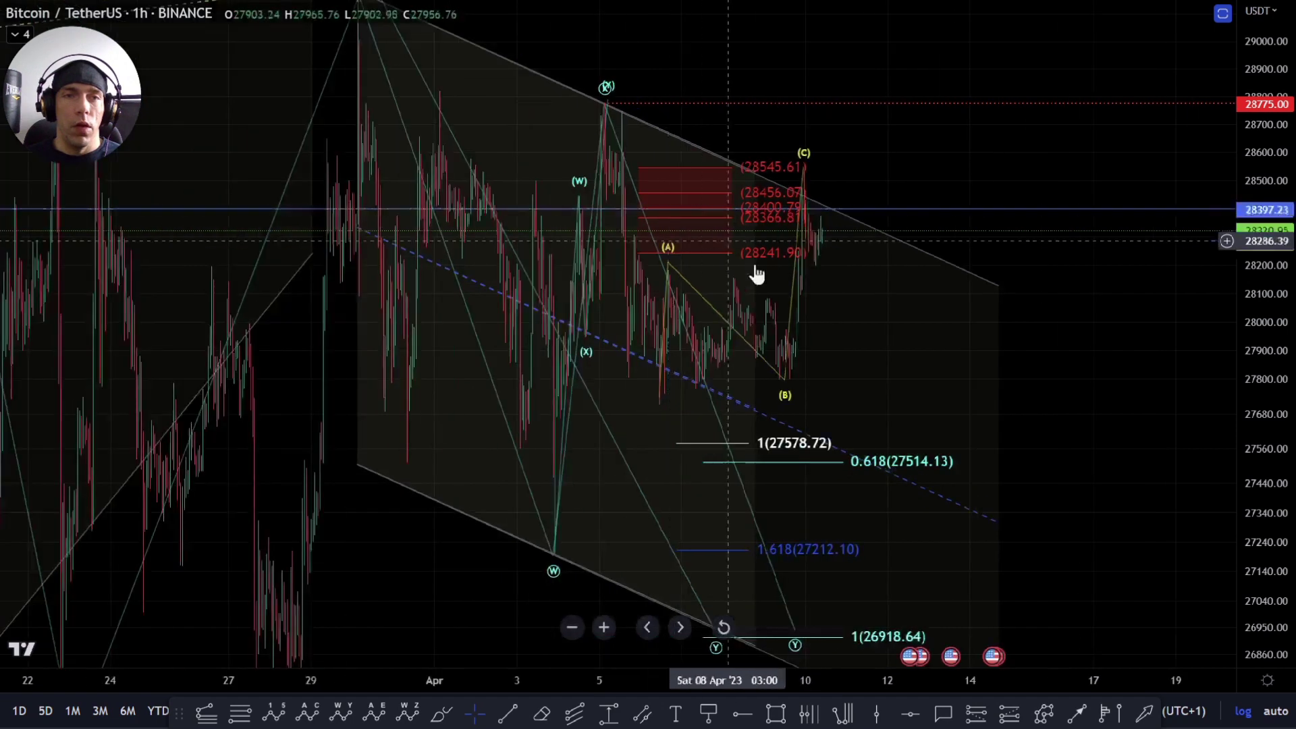
pyautogui.scroll(3, 870, 257)
pyautogui.scroll(3, 870, 257)
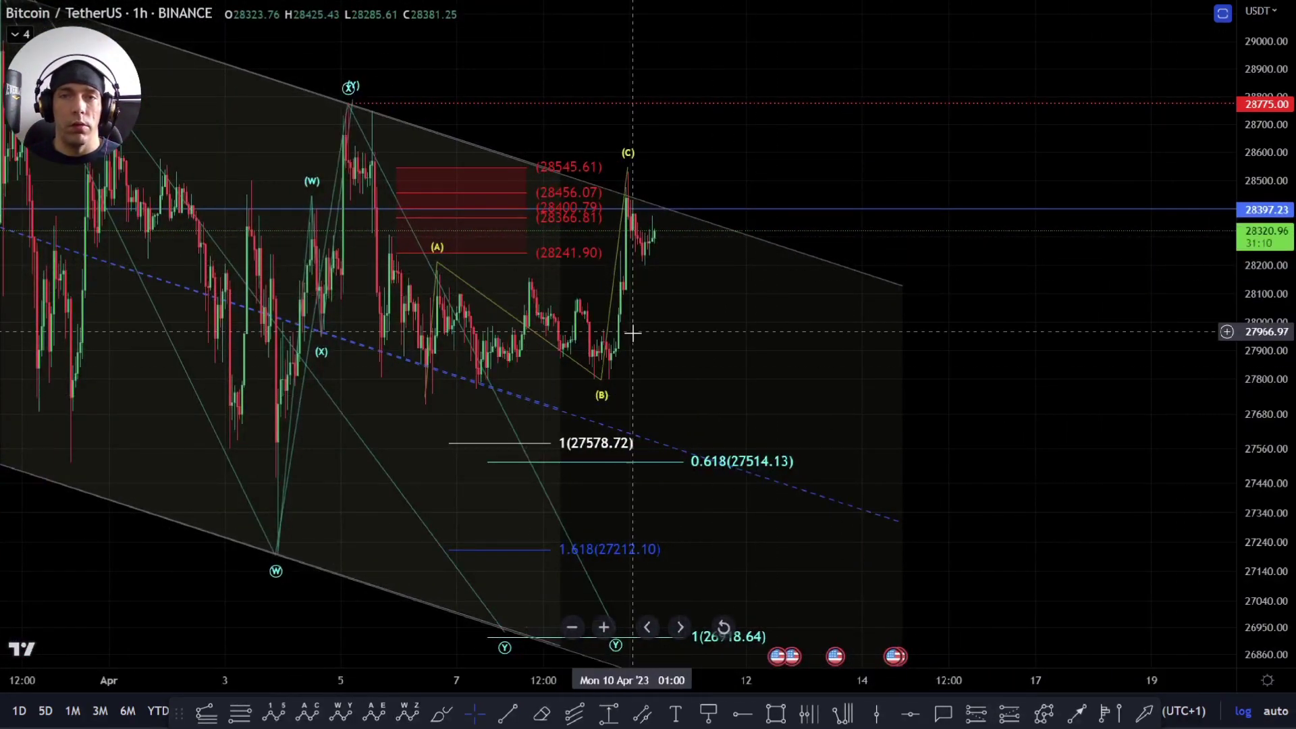
pyautogui.scroll(2, 664, 305)
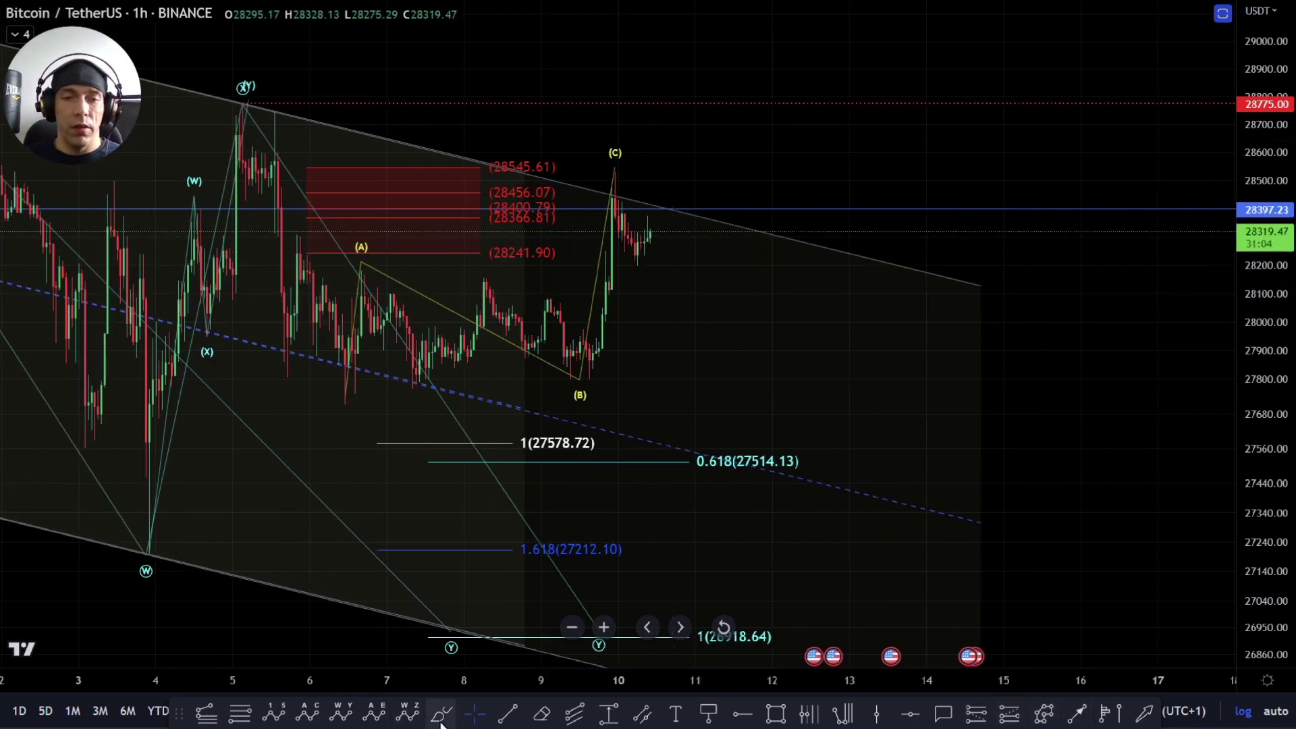
# Step: Sketch a freehand brush path from the wave (C) high through a lower bounce down to about 27440, and remove it
pyautogui.moveTo(609, 174); pyautogui.dragTo(623, 252)
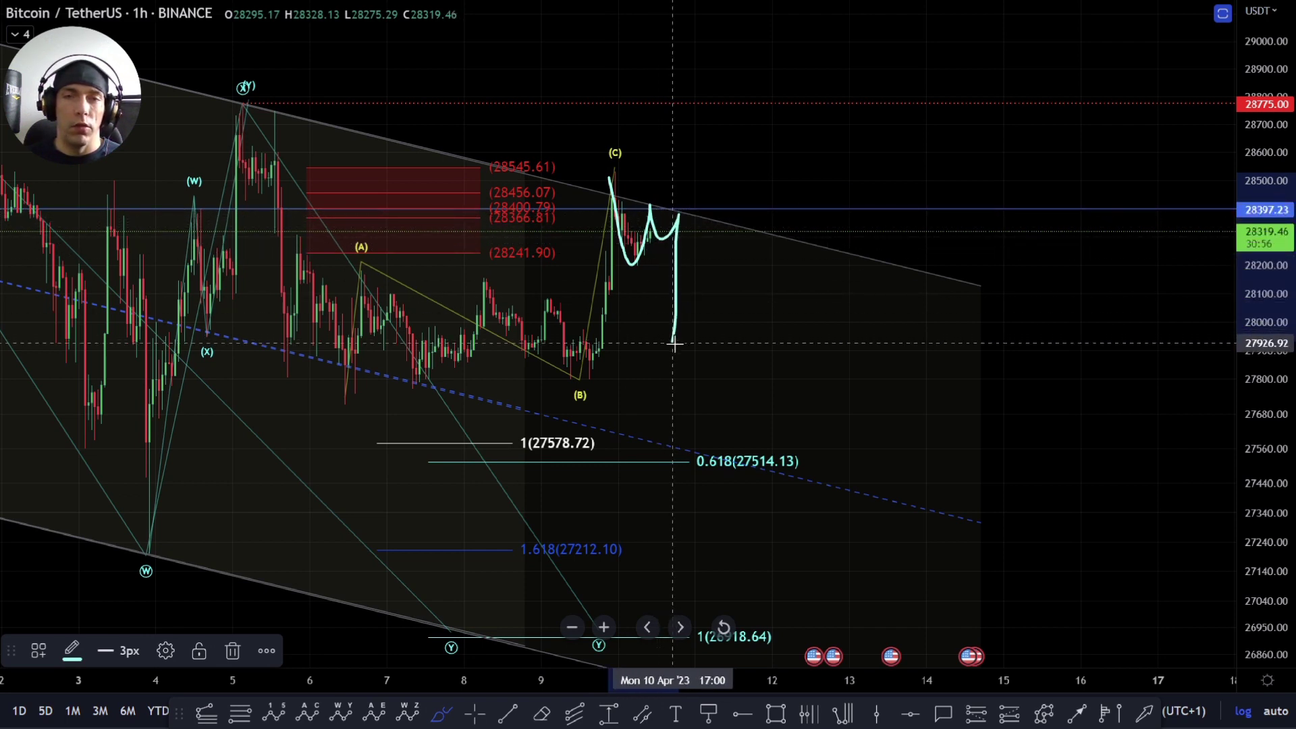
pyautogui.moveTo(708, 343); pyautogui.dragTo(724, 446)
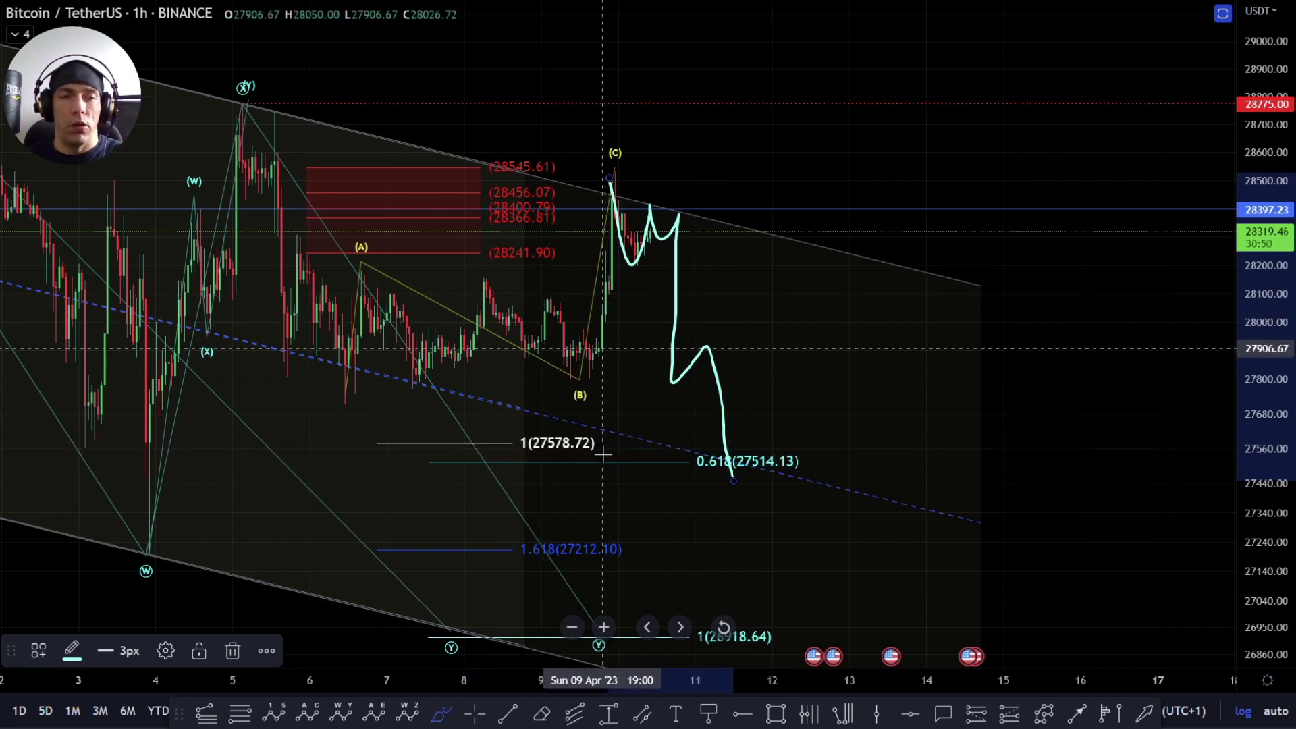
pyautogui.press('Delete')
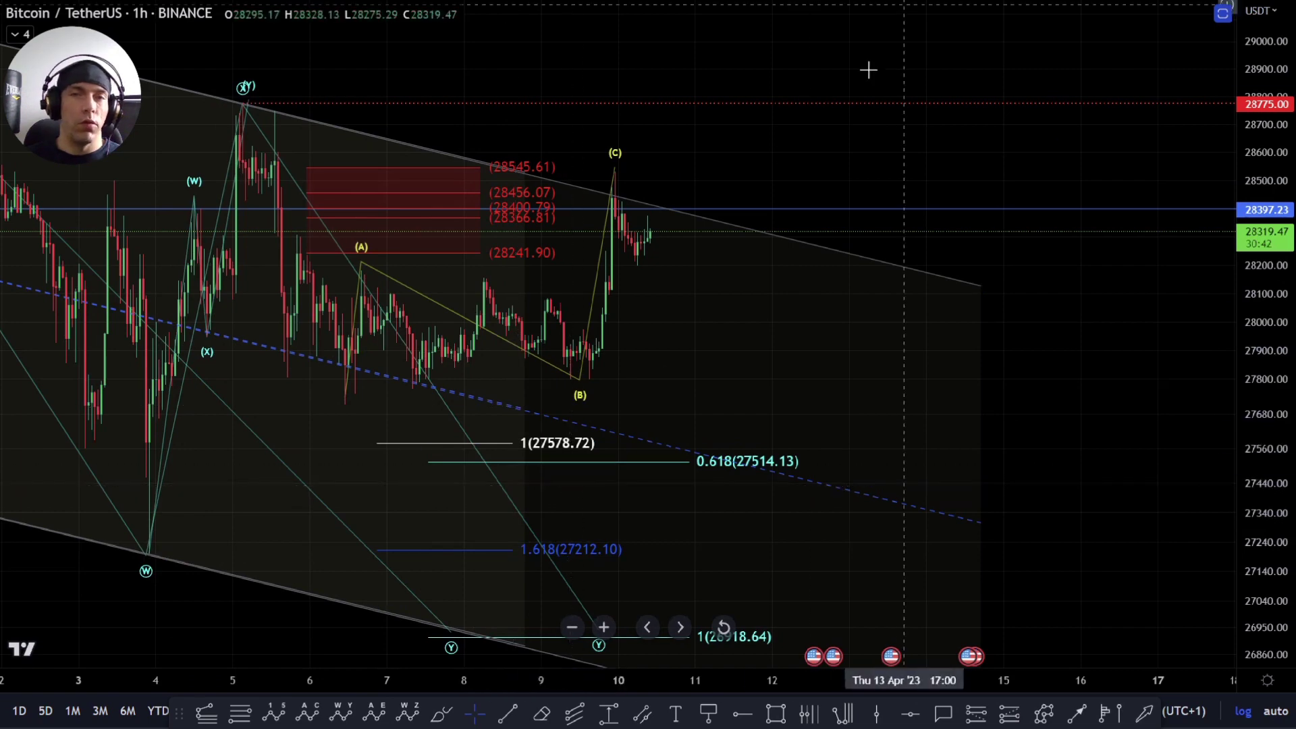
# Step: Hide the "wxy incomplete" drawing group in the object tree and show the "5 wave move down" group
pyautogui.moveTo(741, 387); pyautogui.dragTo(737, 375)
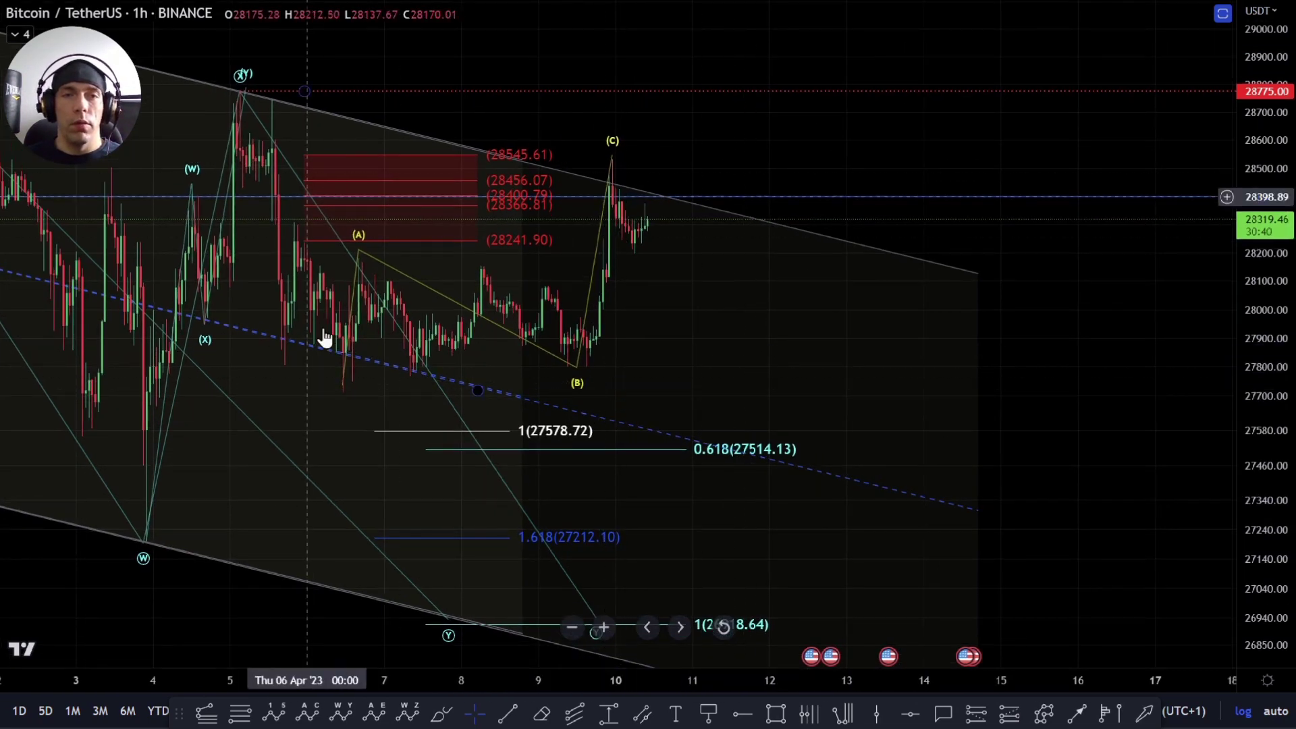
pyautogui.rightClick(734, 249)
pyautogui.click(803, 544)
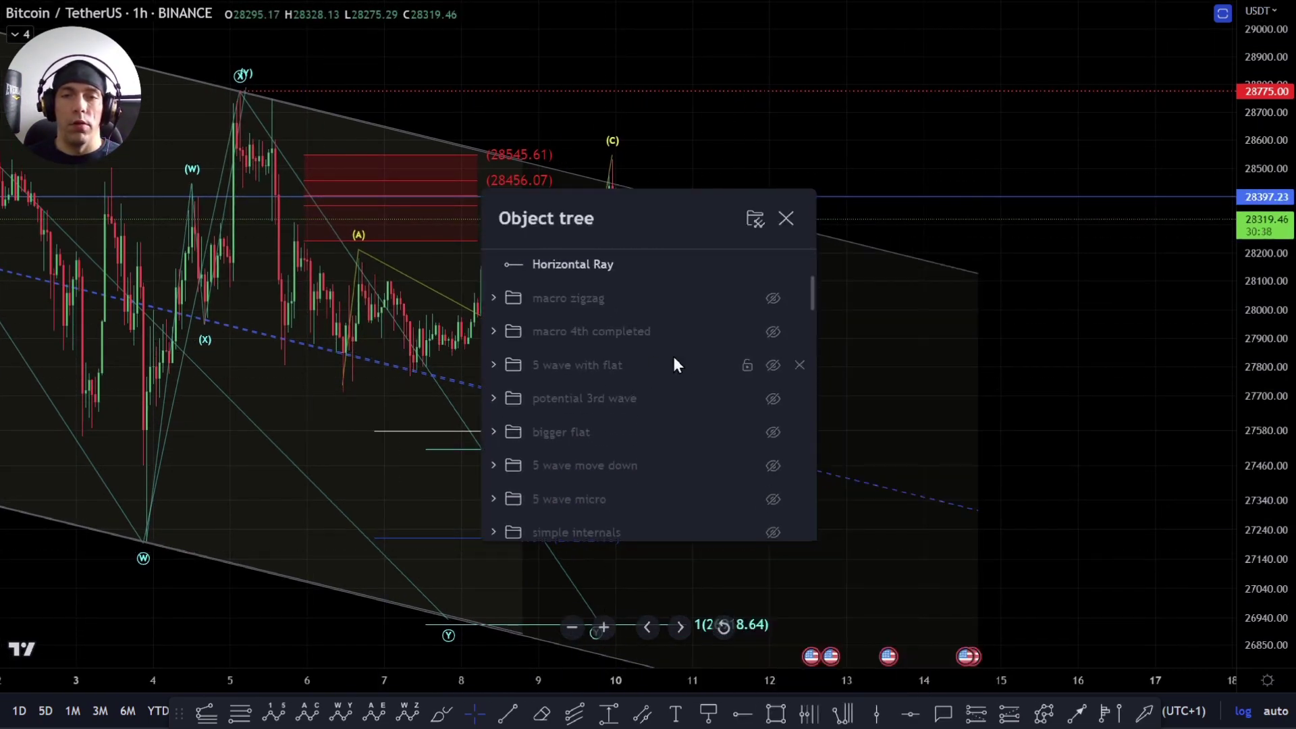
pyautogui.scroll(-3, 682, 371)
pyautogui.scroll(8, 686, 374)
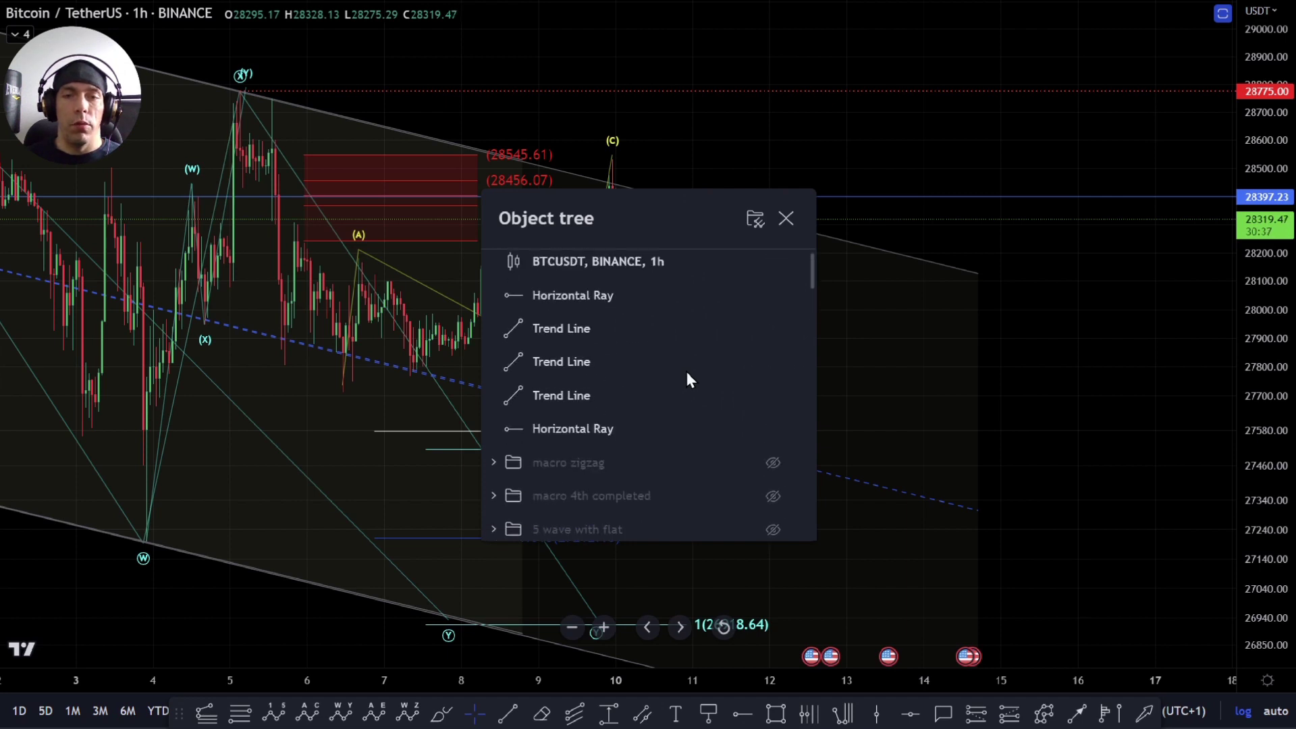
pyautogui.scroll(-8, 687, 370)
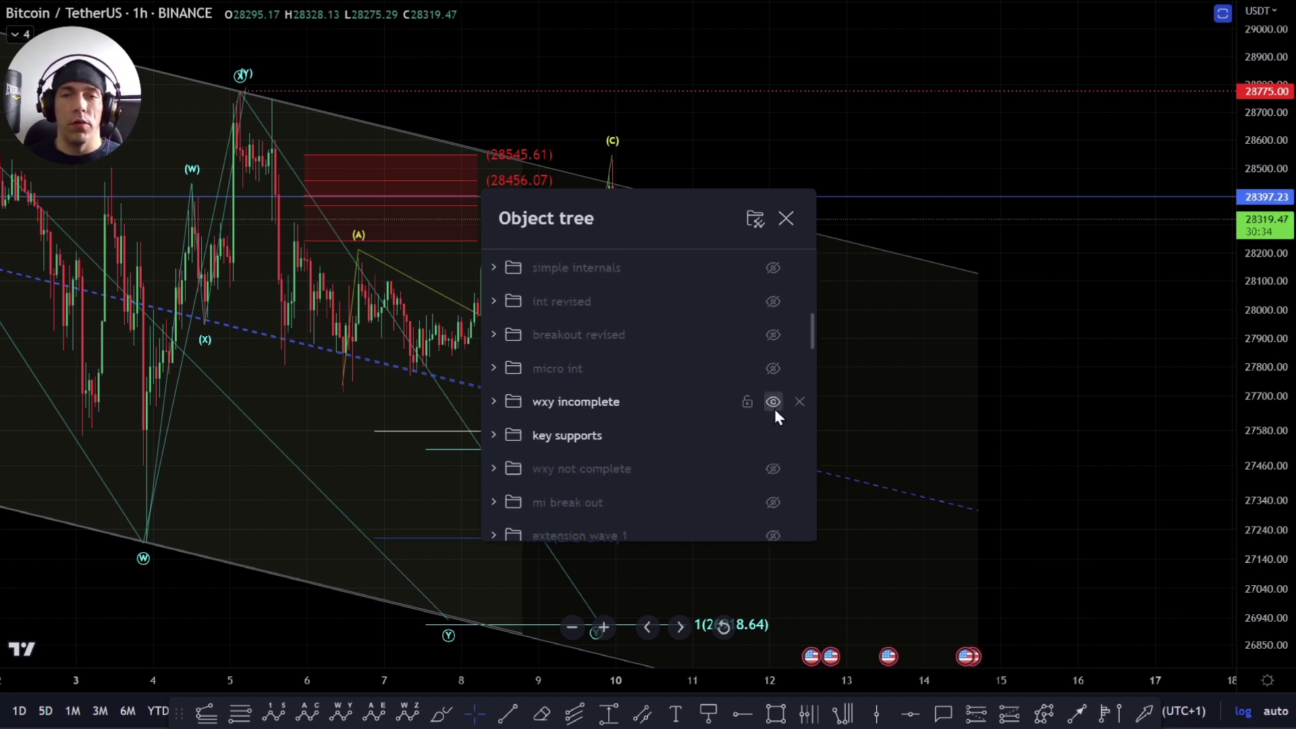
pyautogui.click(773, 402)
pyautogui.scroll(3, 751, 375)
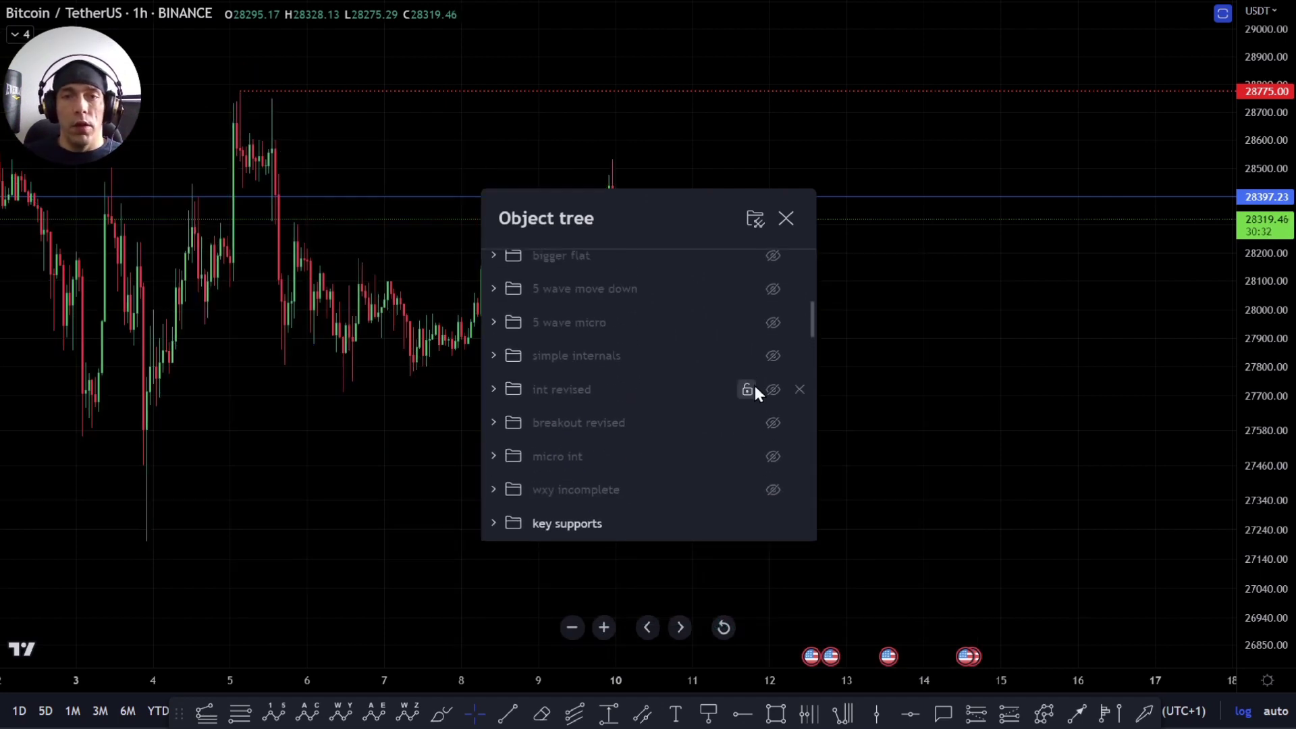
pyautogui.scroll(3, 753, 384)
pyautogui.click(772, 376)
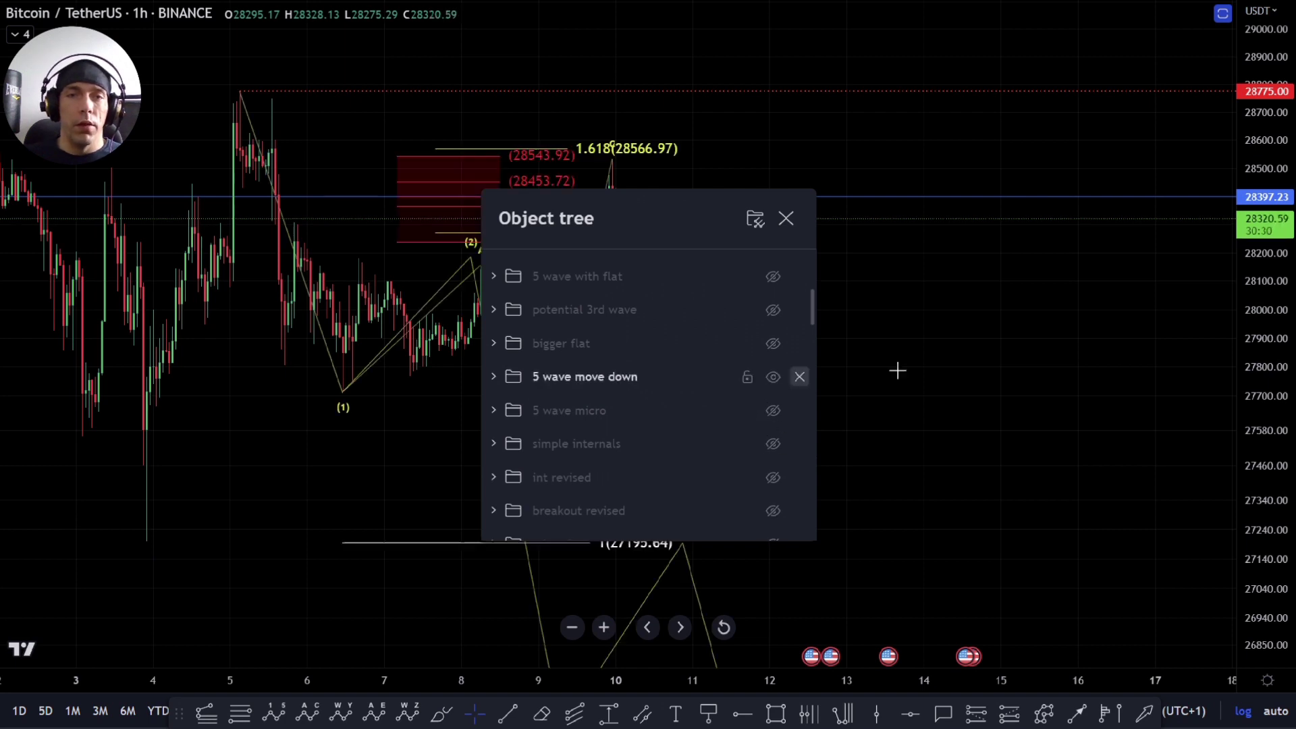
pyautogui.moveTo(1101, 398); pyautogui.dragTo(1132, 398)
# Step: Move wave (2) of the yellow five-wave count to the spike high near 28530 on 9 April
pyautogui.scroll(4, 500, 407)
pyautogui.moveTo(1283, 550); pyautogui.dragTo(1292, 464)
pyautogui.moveTo(907, 366); pyautogui.dragTo(904, 468)
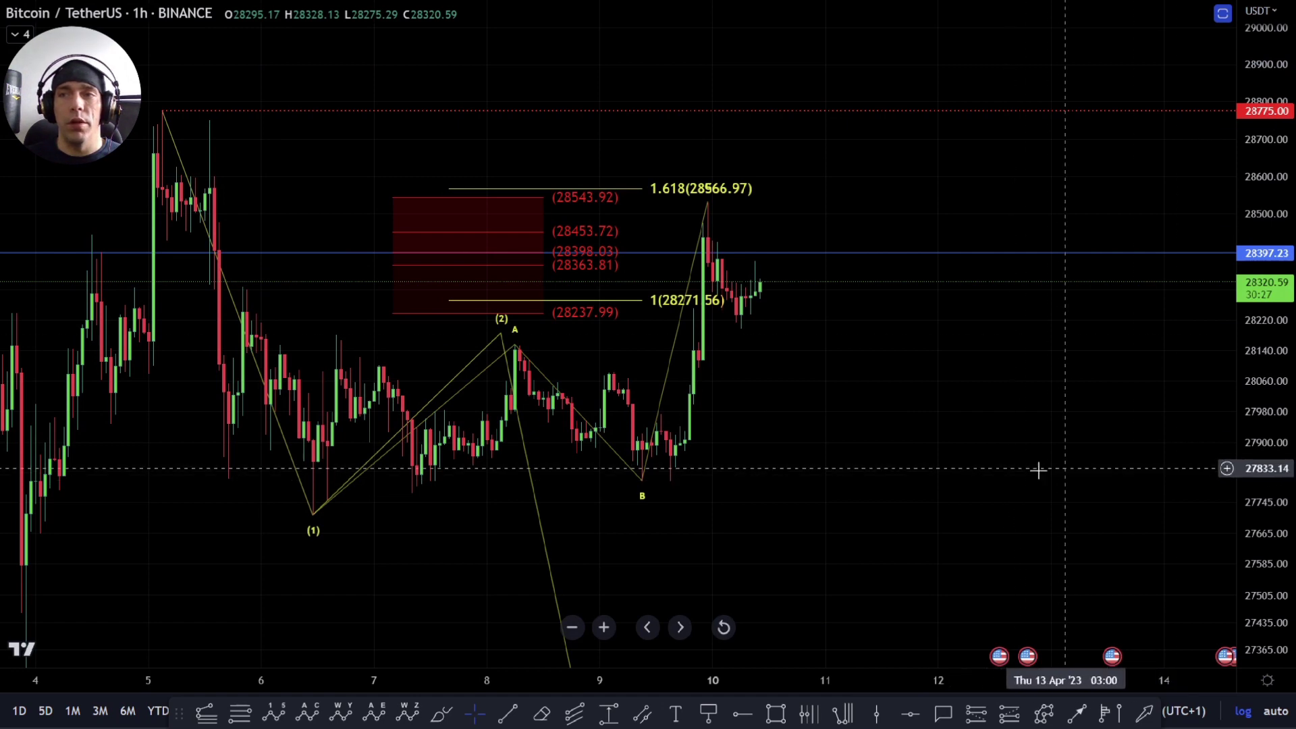
pyautogui.moveTo(1038, 468); pyautogui.dragTo(1018, 476)
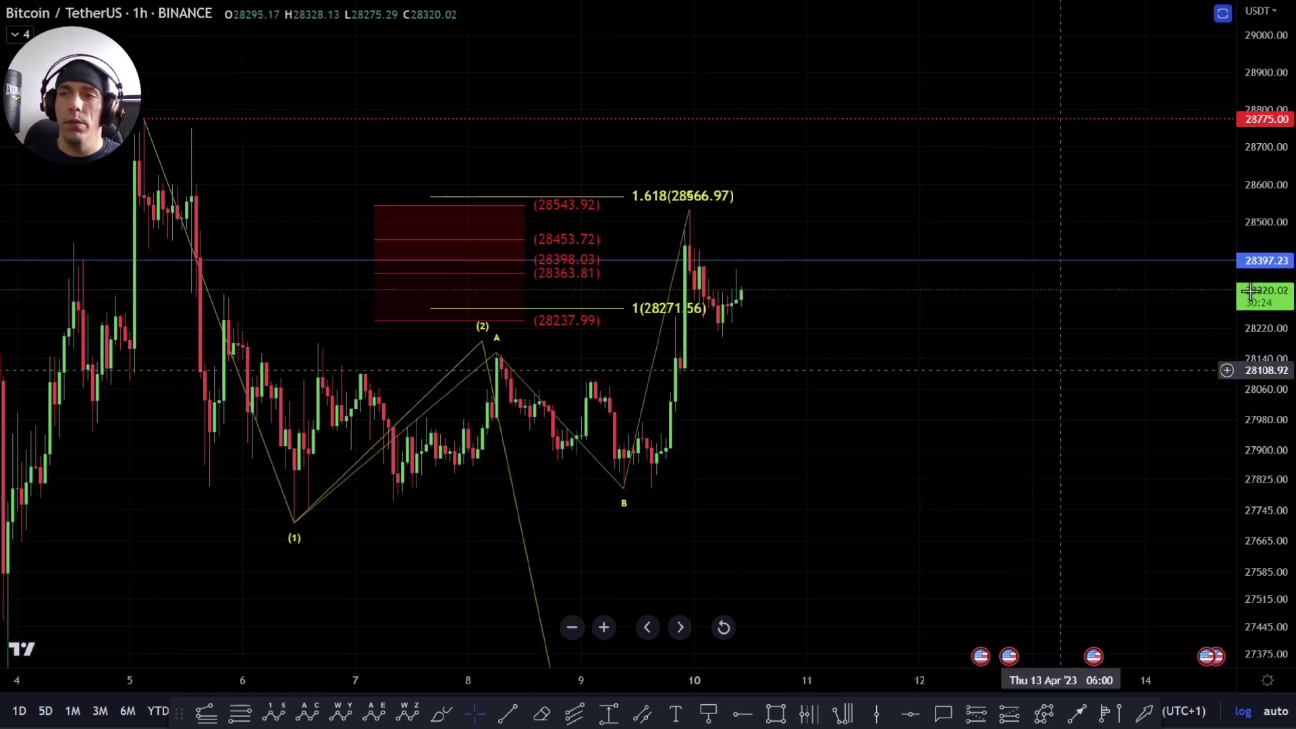
pyautogui.moveTo(790, 507); pyautogui.dragTo(781, 423)
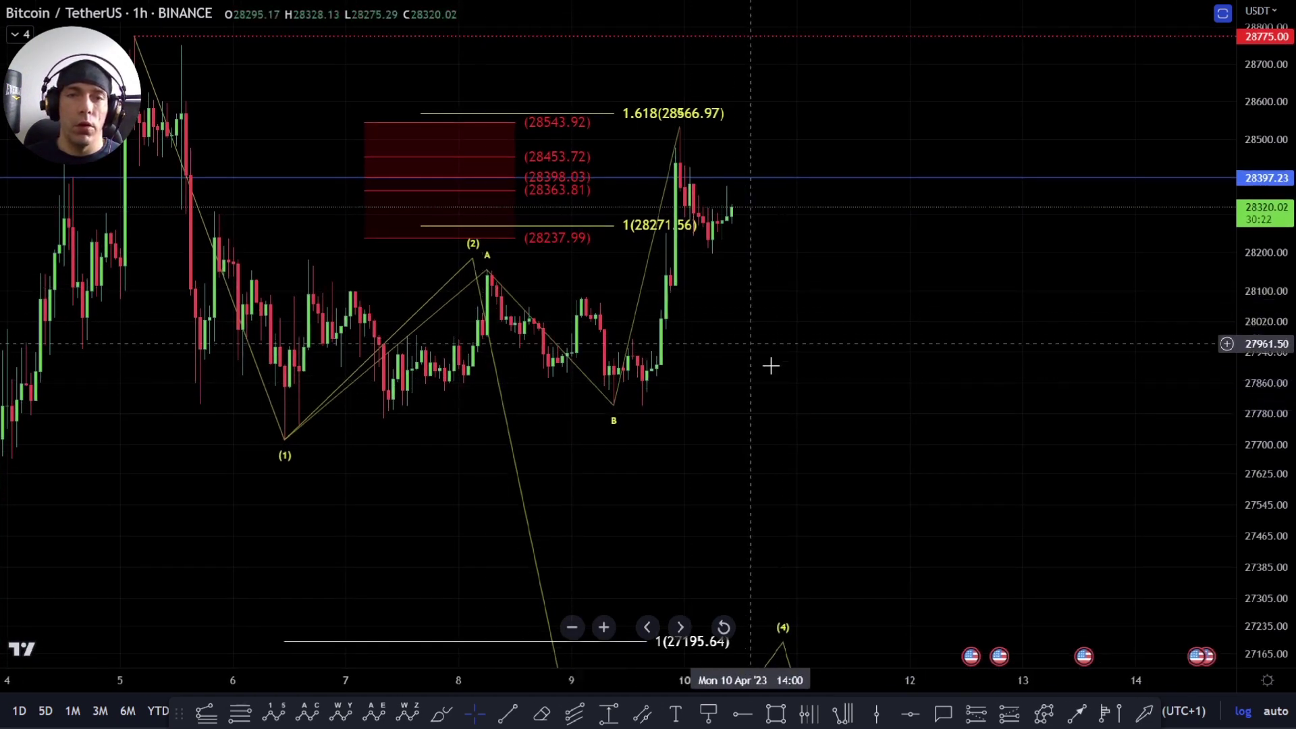
pyautogui.moveTo(769, 367); pyautogui.dragTo(776, 409)
pyautogui.click(478, 300)
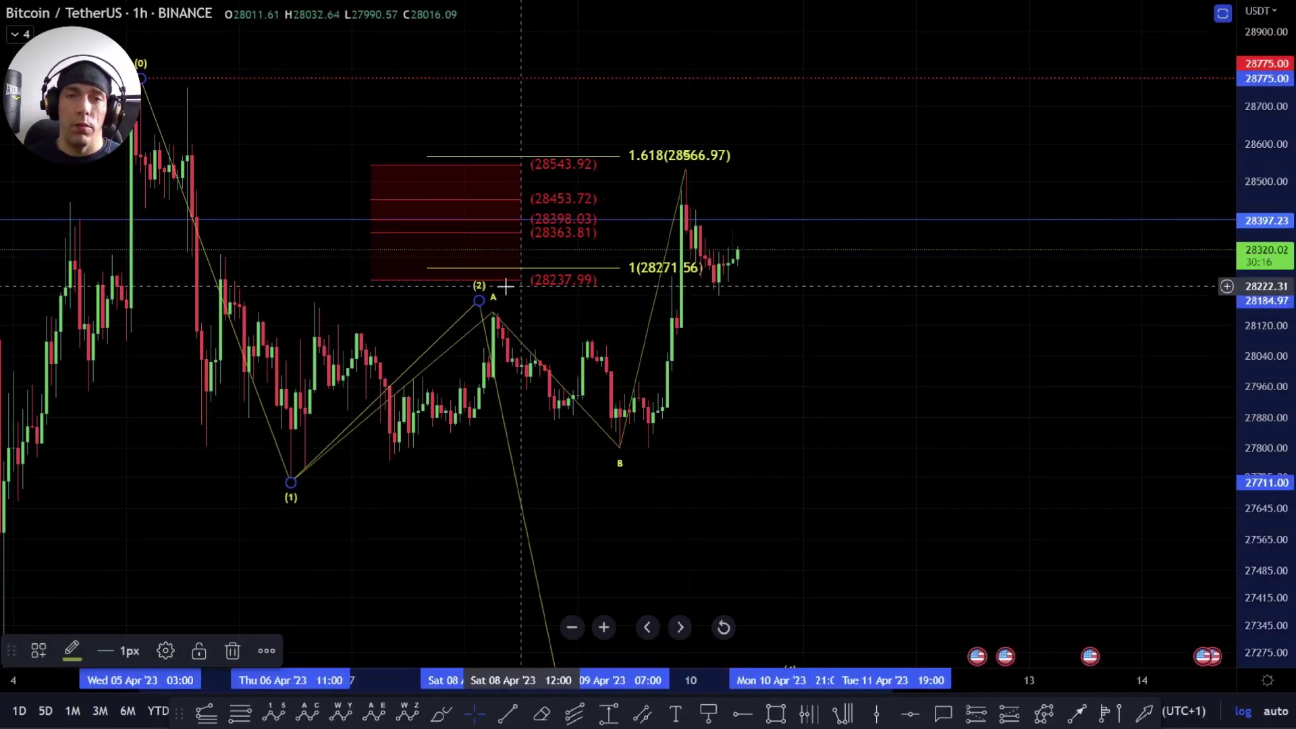
pyautogui.moveTo(481, 298)
pyautogui.mouseDown()
pyautogui.moveTo(602, 234)
pyautogui.moveTo(620, 183)
pyautogui.moveTo(675, 172)
pyautogui.mouseUp()
# Step: Shift the red Fib retracement forward in time over the 9–10 April candles, and enable its 0.854 level
pyautogui.moveTo(772, 404); pyautogui.dragTo(788, 428)
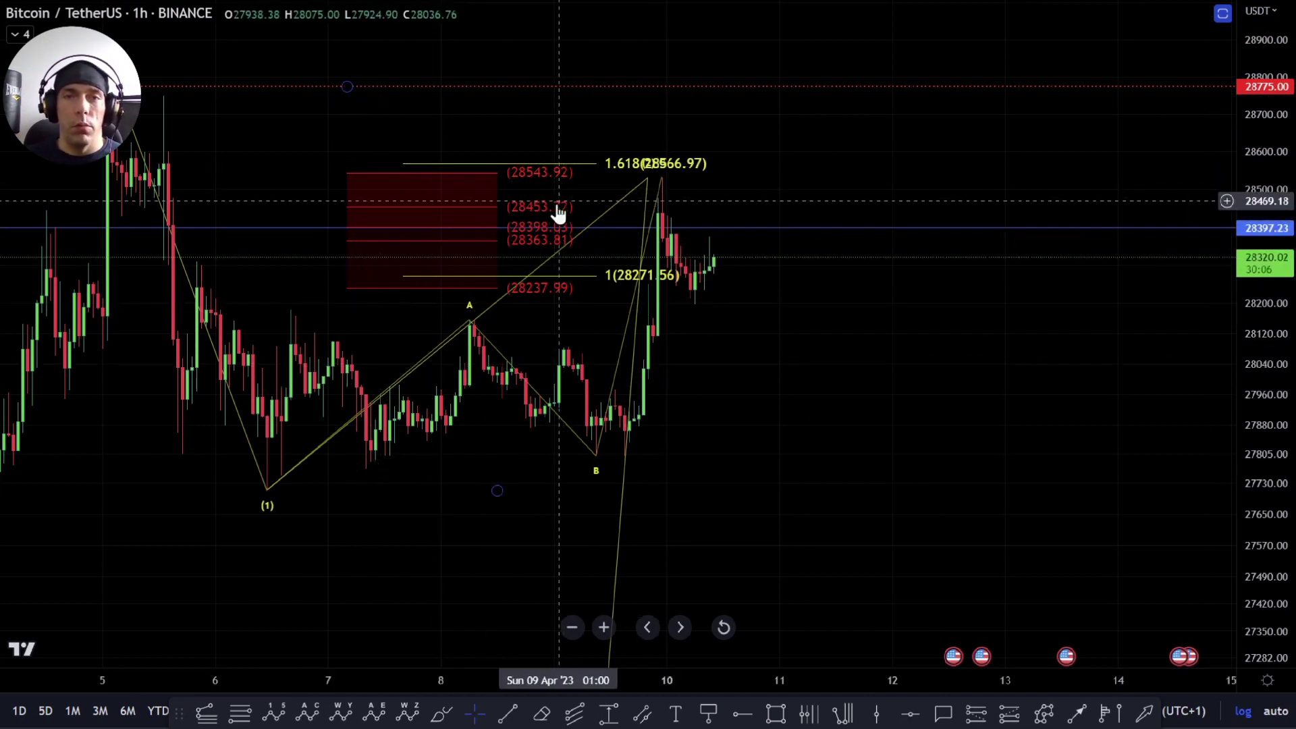
pyautogui.moveTo(559, 211)
pyautogui.mouseDown()
pyautogui.moveTo(752, 206)
pyautogui.moveTo(773, 228)
pyautogui.moveTo(801, 227)
pyautogui.mouseUp()
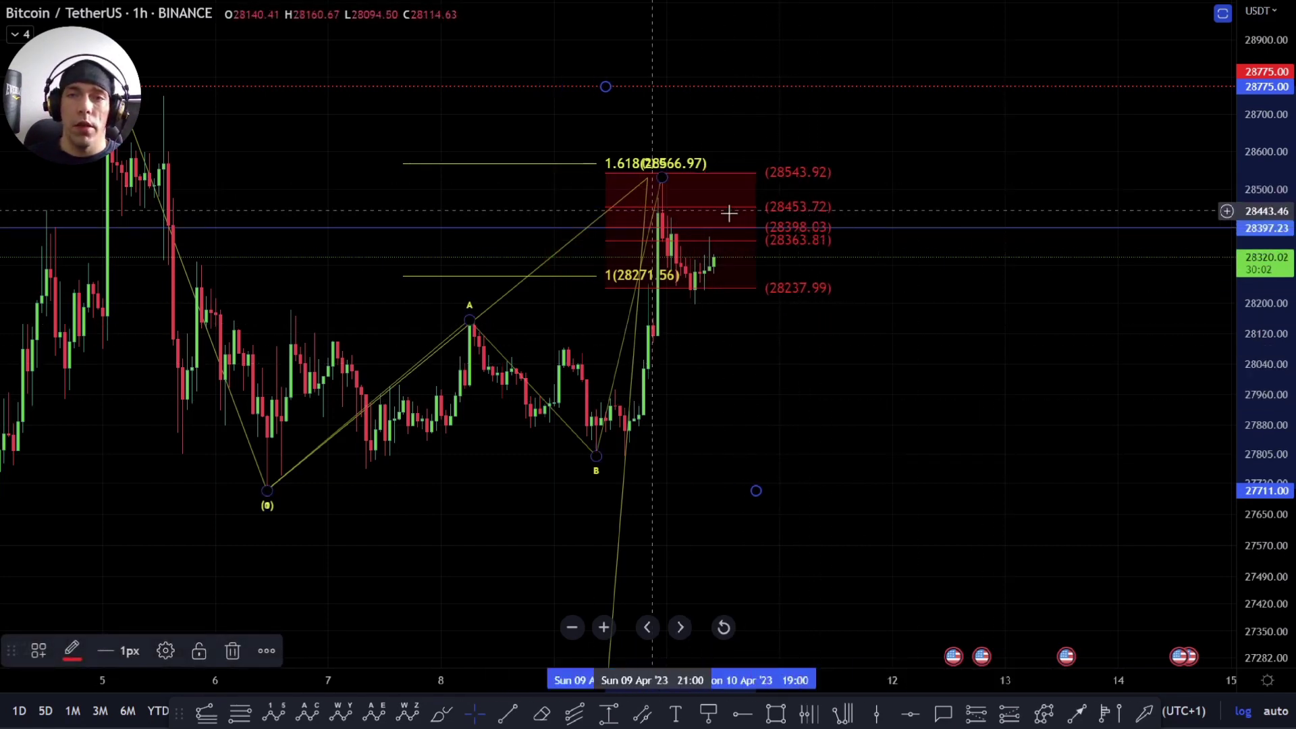
pyautogui.doubleClick(774, 218)
pyautogui.scroll(-2, 600, 443)
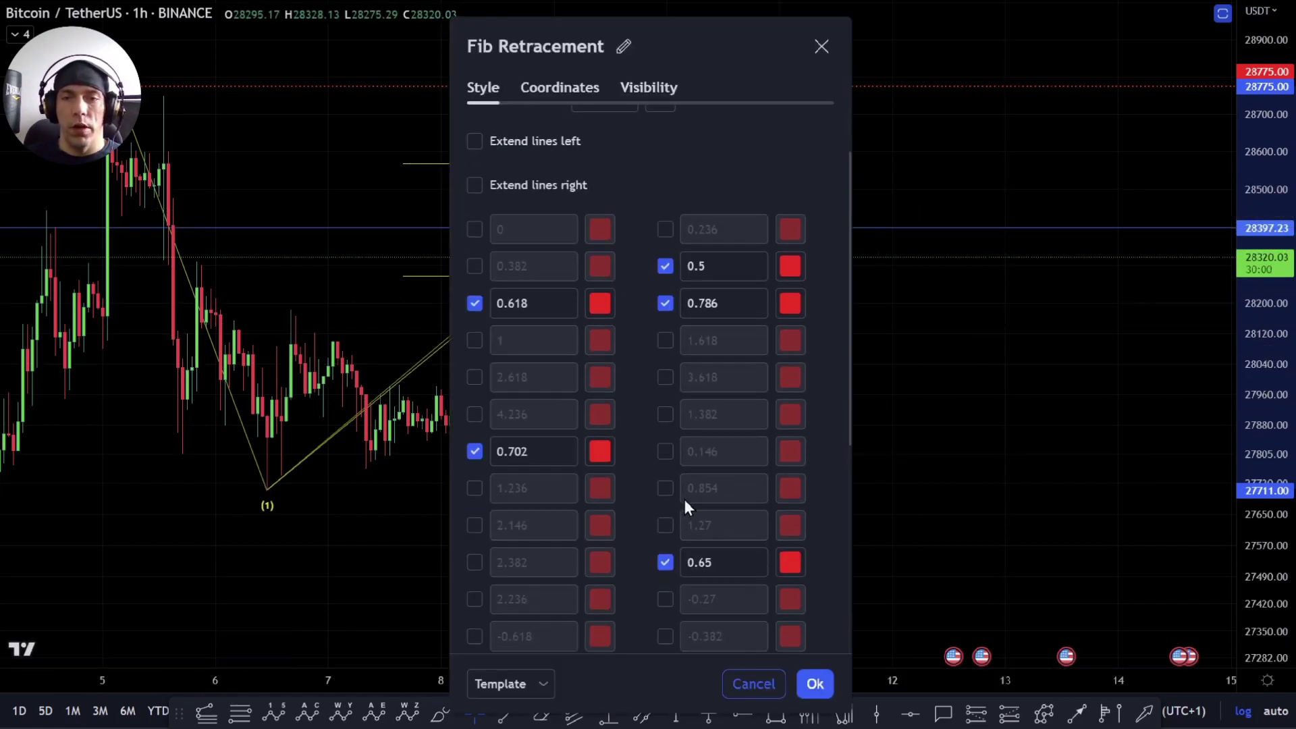
pyautogui.click(668, 489)
pyautogui.click(815, 684)
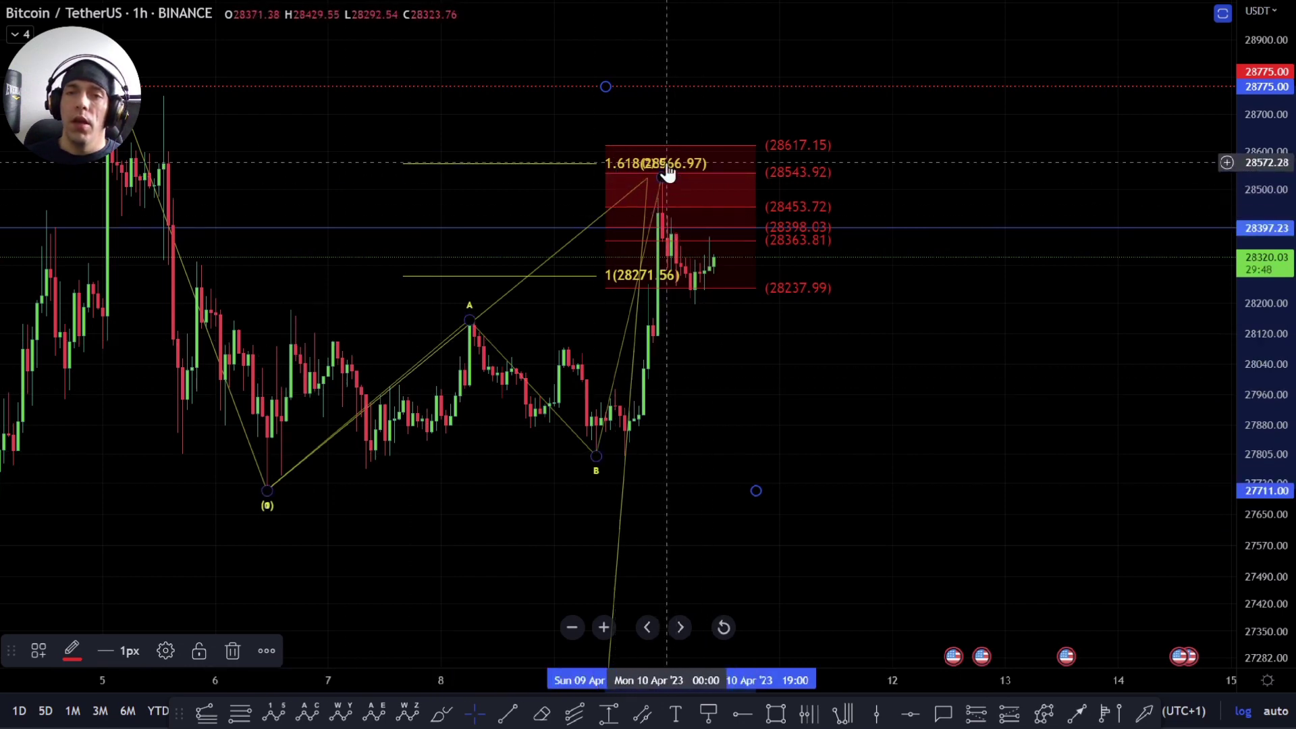
# Step: Move the third anchor of the white trend-based Fibonacci extension up to about 28530, level with the wave (2) high
pyautogui.moveTo(708, 250); pyautogui.dragTo(633, 196)
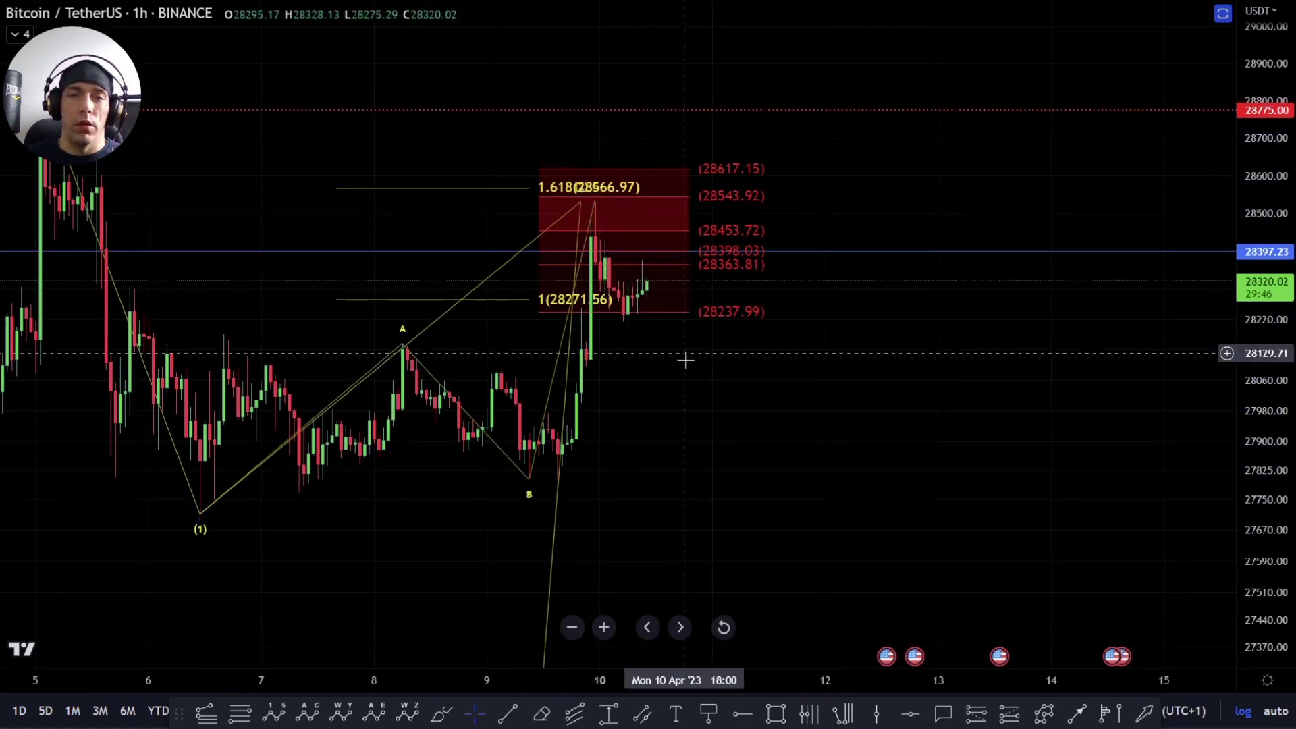
pyautogui.moveTo(702, 371); pyautogui.dragTo(717, 94)
pyautogui.moveTo(1263, 169); pyautogui.dragTo(1263, 387)
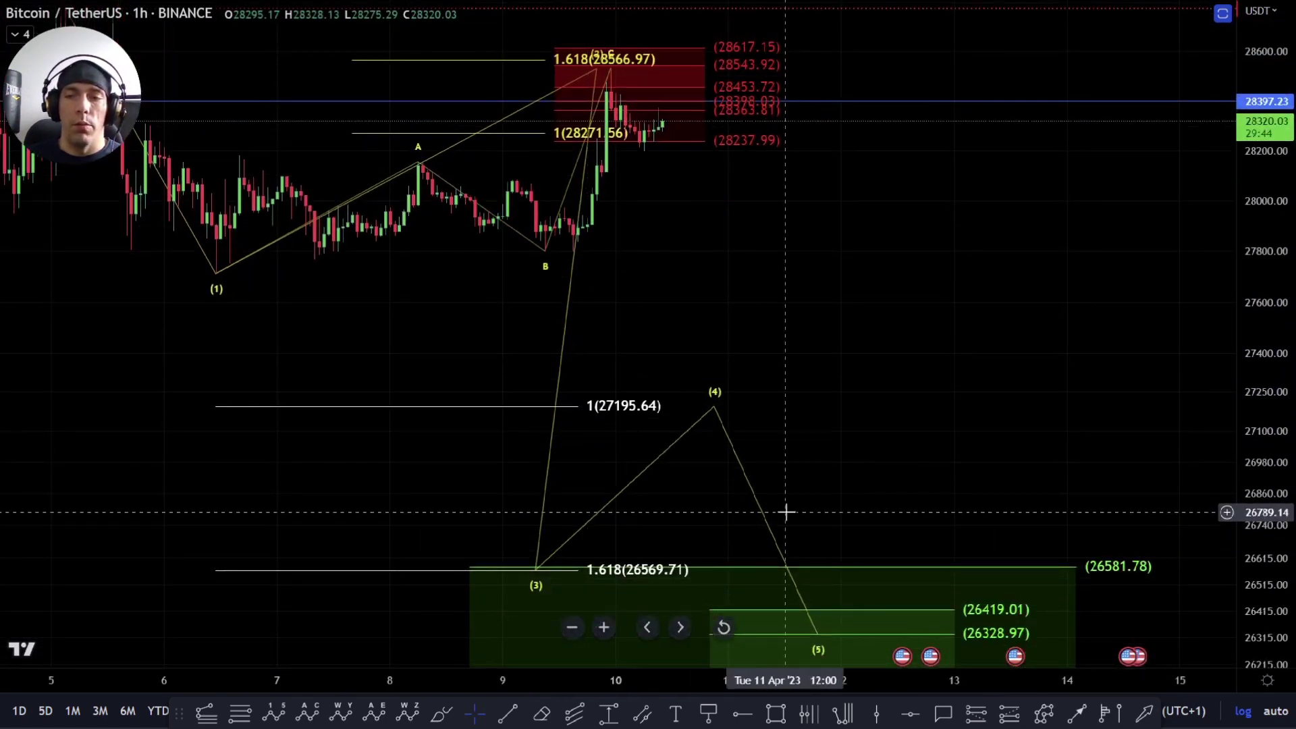
pyautogui.moveTo(785, 512); pyautogui.dragTo(795, 442)
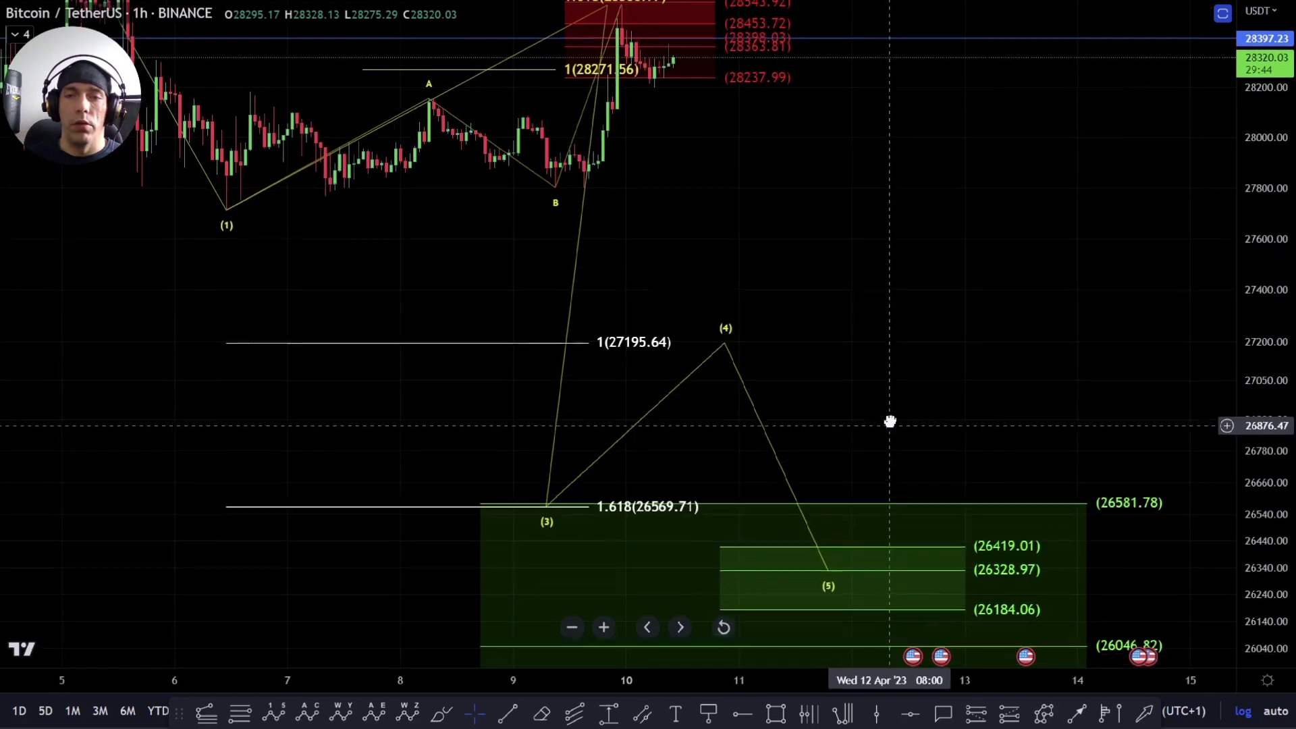
pyautogui.click(543, 496)
pyautogui.moveTo(859, 232); pyautogui.dragTo(902, 302)
pyautogui.click(679, 409)
pyautogui.click(860, 236)
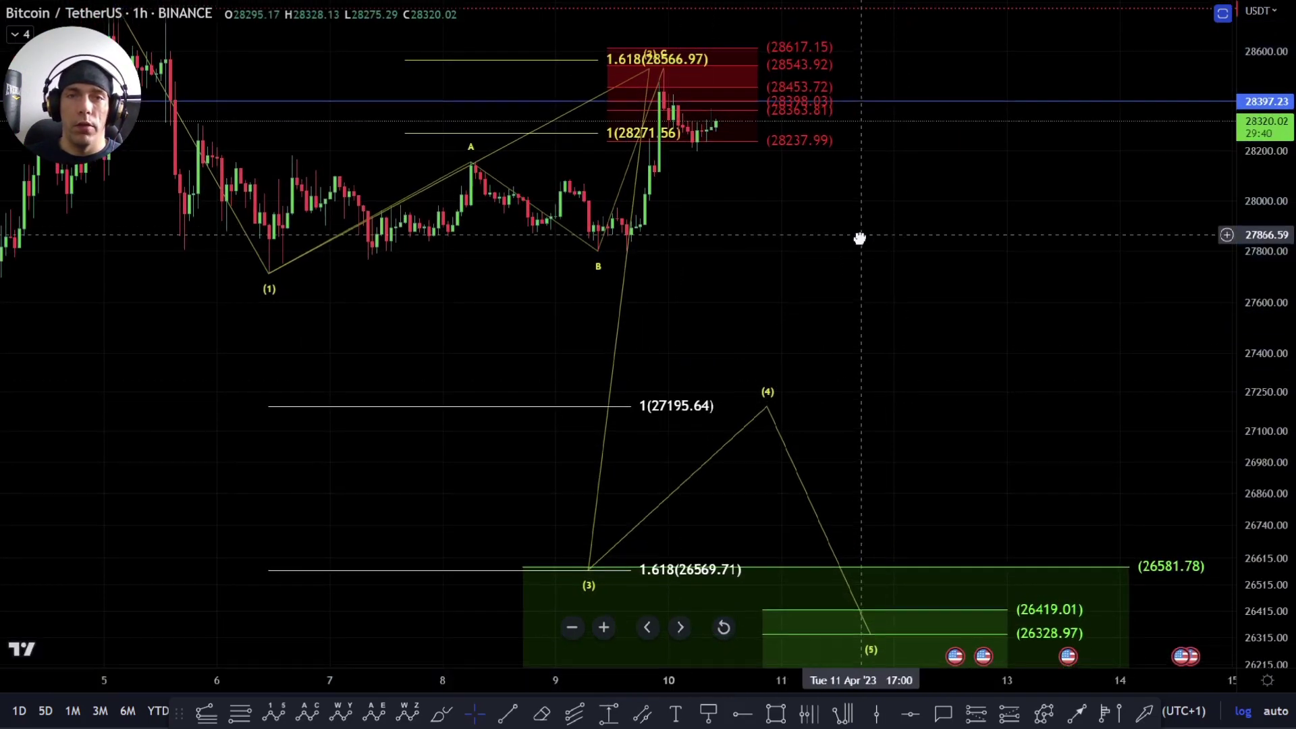
pyautogui.moveTo(859, 237); pyautogui.dragTo(855, 302)
pyautogui.click(683, 472)
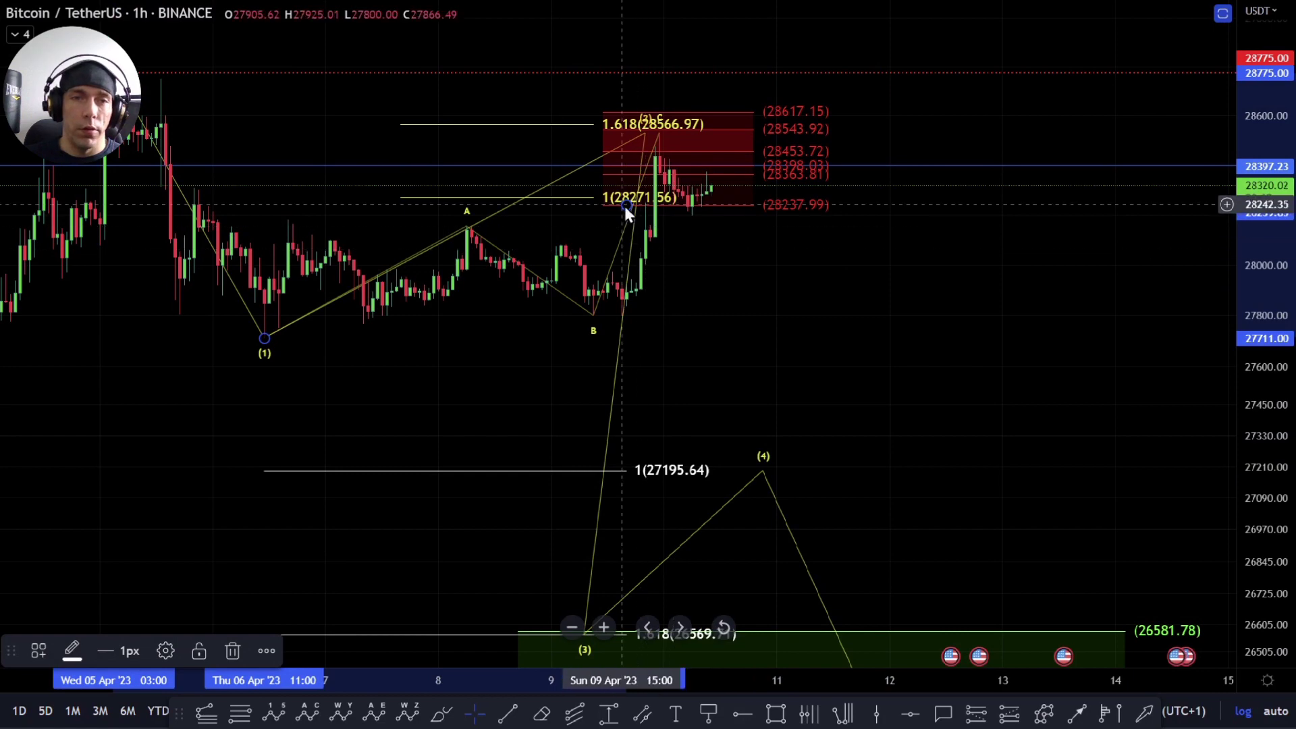
pyautogui.moveTo(622, 208); pyautogui.dragTo(714, 132)
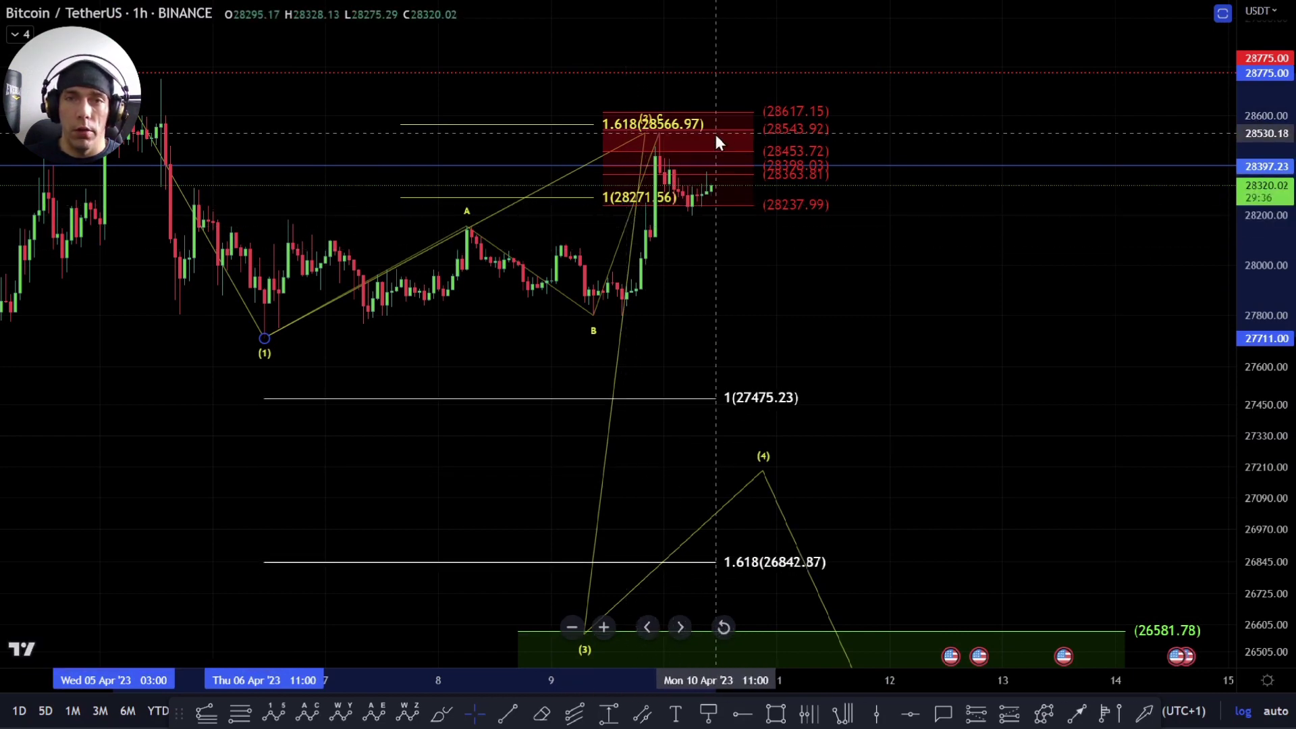
# Step: Move wave (3) to the 1.618 extension level near 26843, and shift the white extension forward to start on 7 April
pyautogui.moveTo(889, 482); pyautogui.dragTo(927, 371)
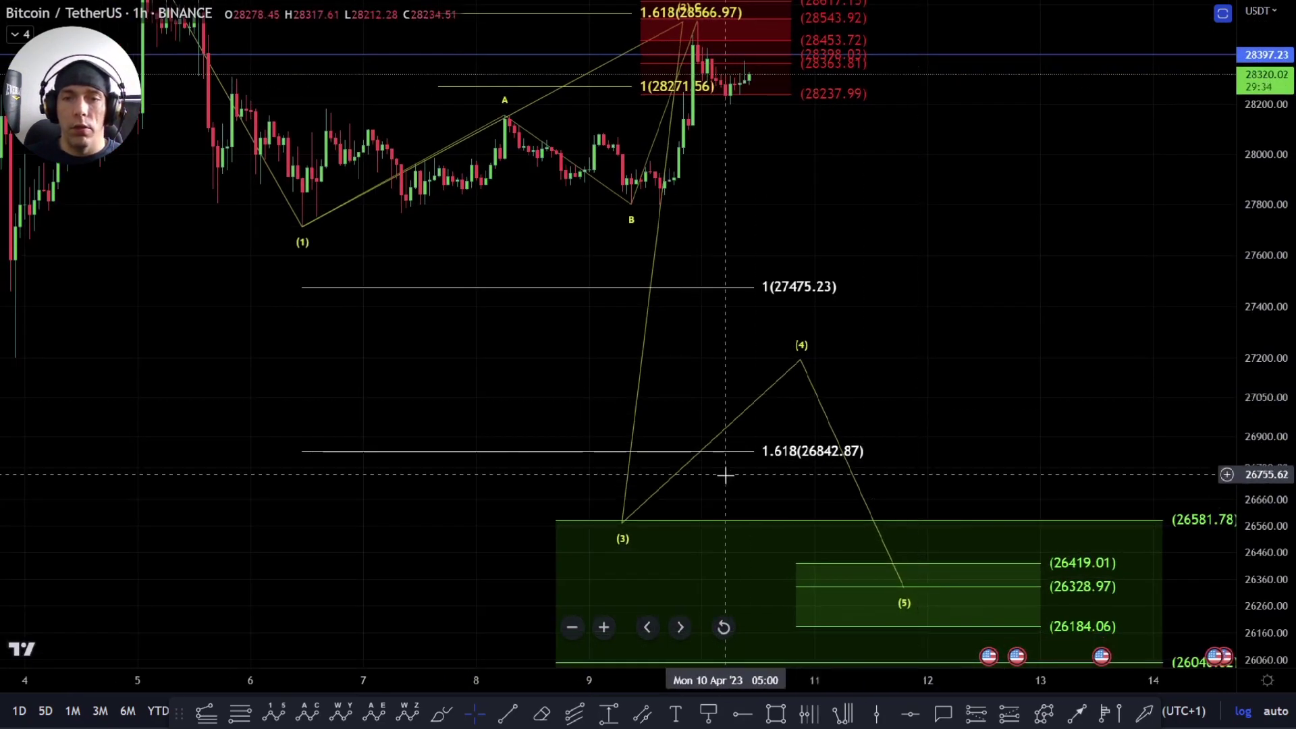
pyautogui.moveTo(625, 525); pyautogui.dragTo(730, 452)
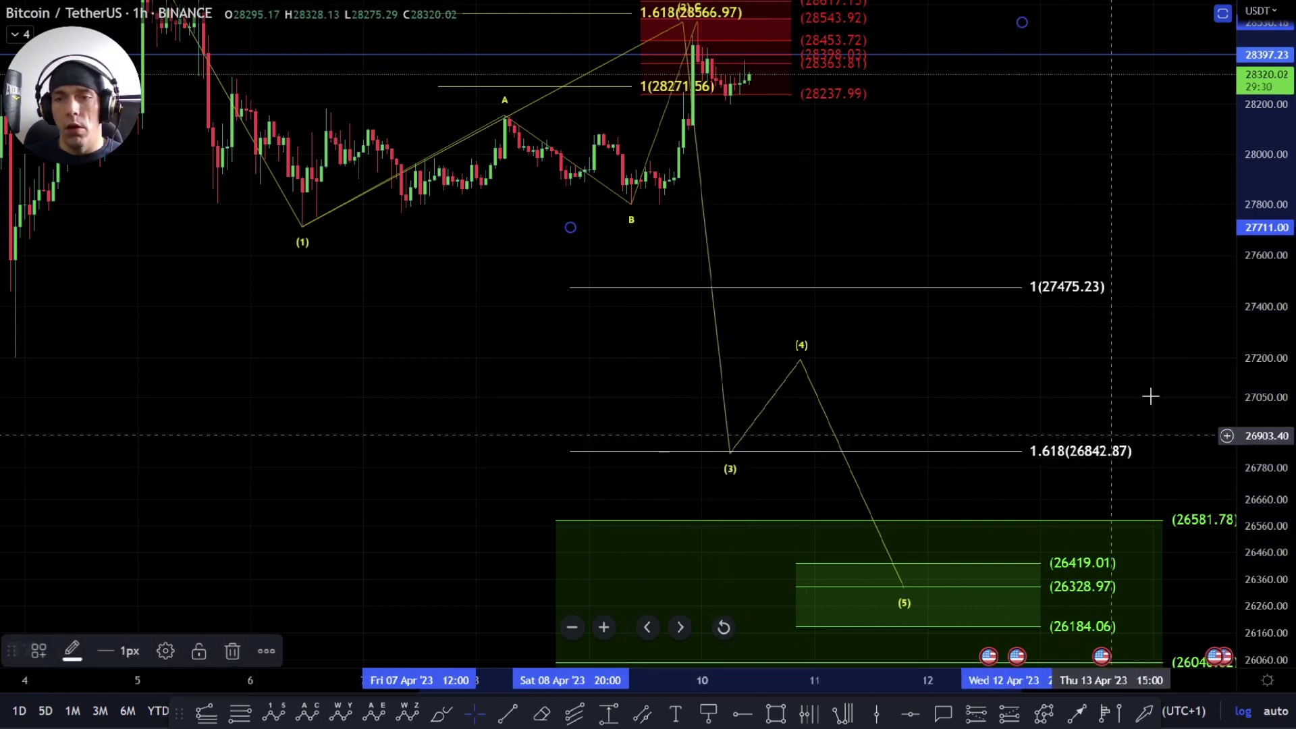
pyautogui.moveTo(1154, 341); pyautogui.dragTo(966, 336)
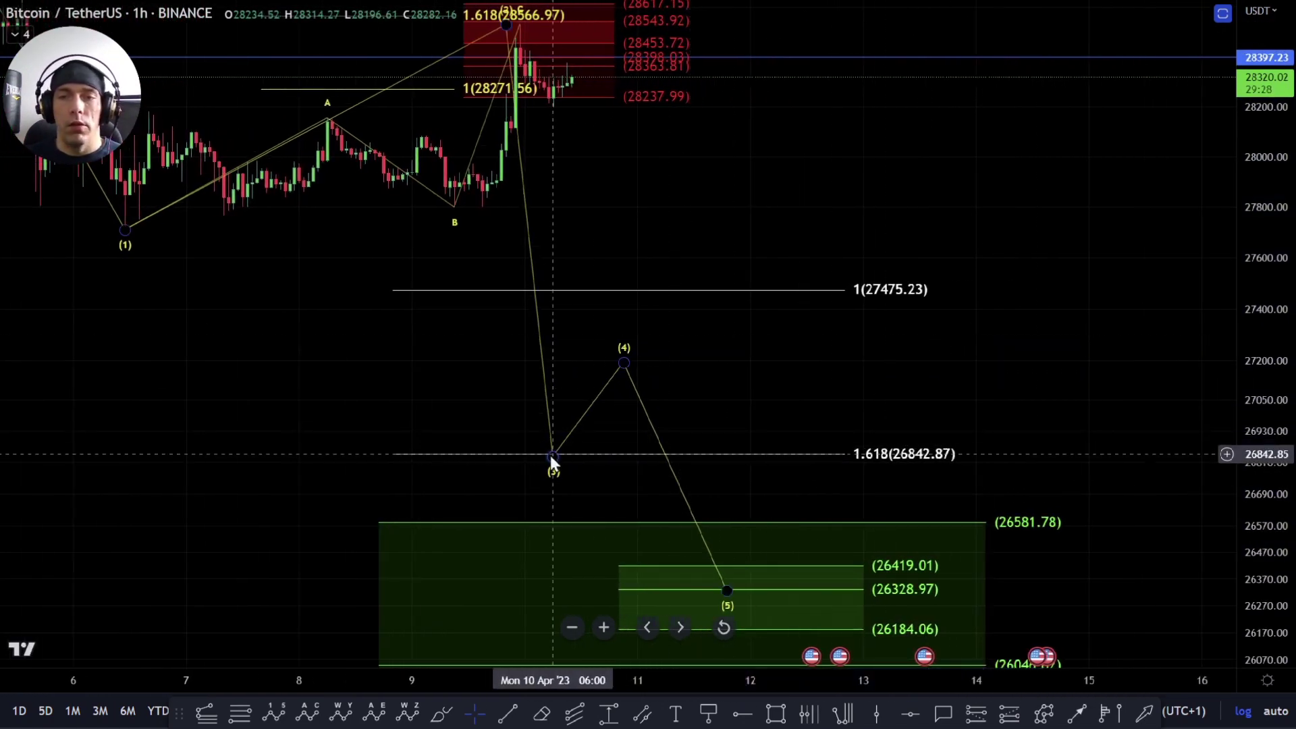
# Step: Push wave (3) forward in time along the 1.618 level, and raise wave (4) to about 27465 at the 1 level
pyautogui.moveTo(550, 456); pyautogui.dragTo(585, 456)
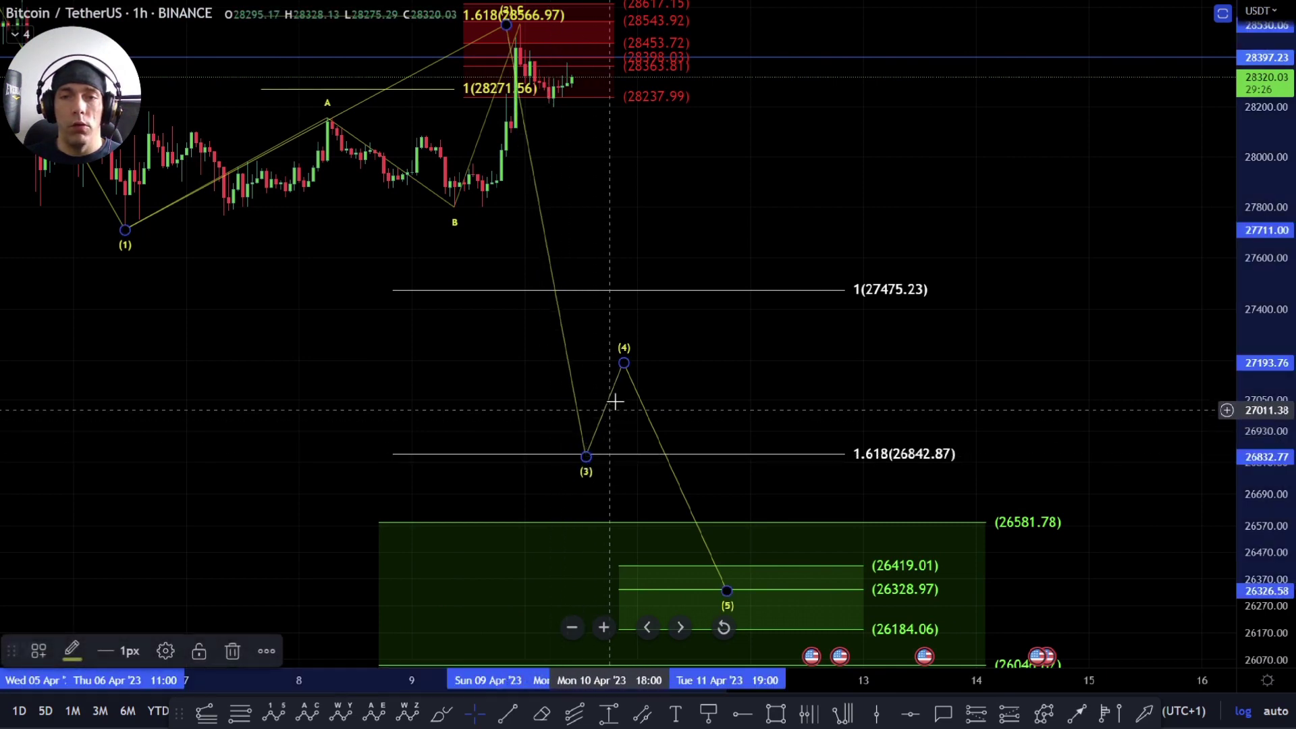
pyautogui.moveTo(624, 363); pyautogui.dragTo(675, 292)
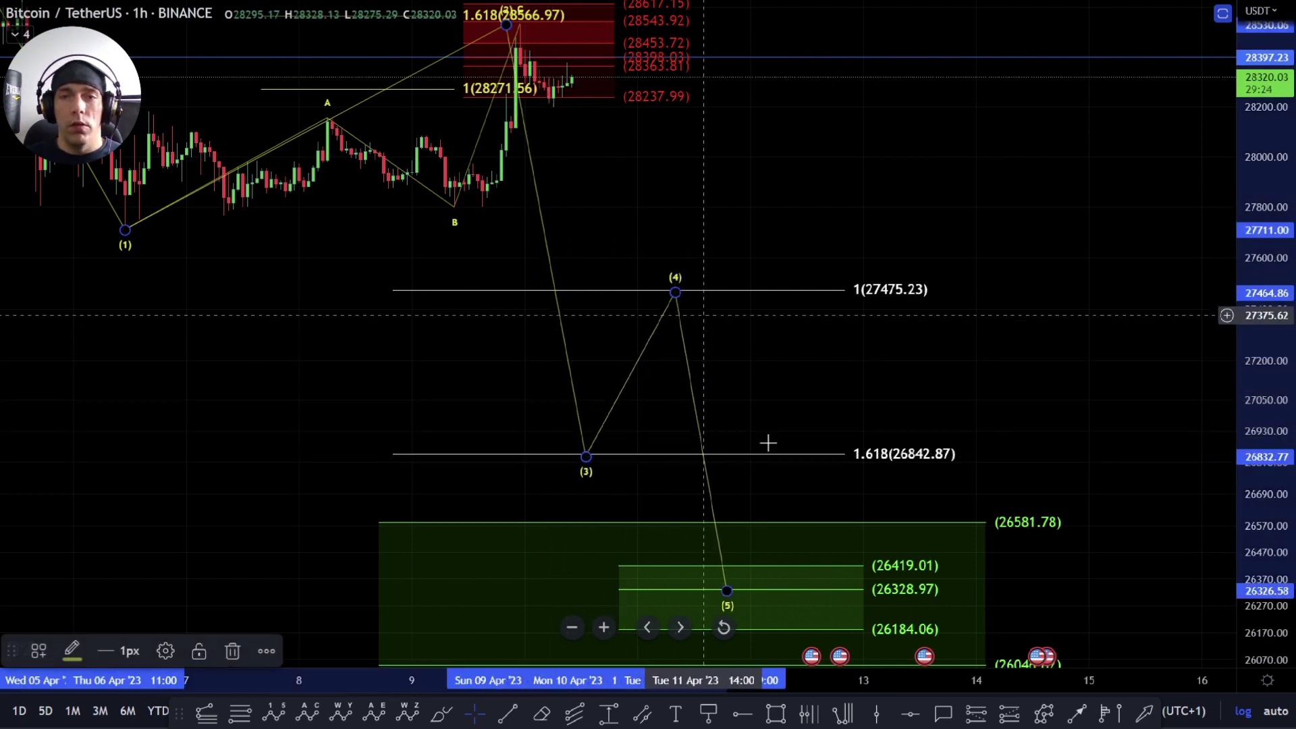
pyautogui.moveTo(761, 414); pyautogui.dragTo(810, 551)
pyautogui.scroll(-6, 665, 492)
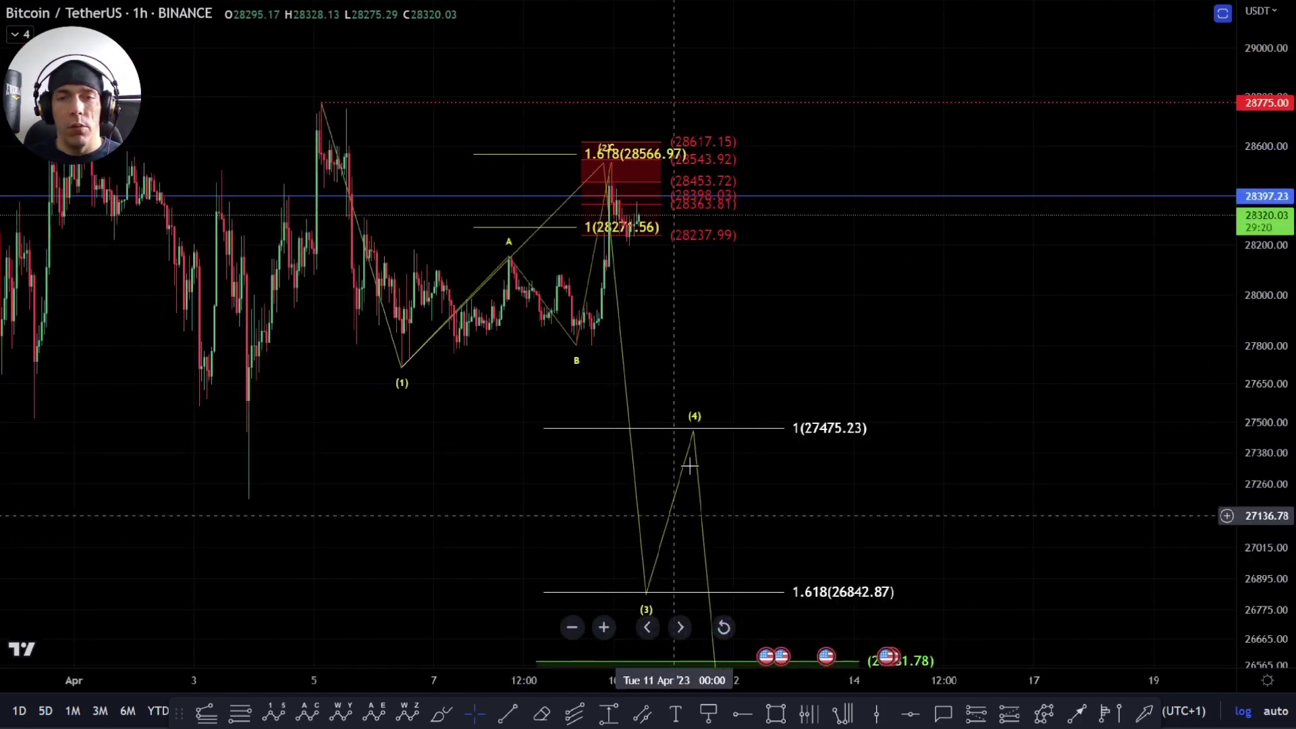
# Step: Enable the 2.618 level on the white trend-based Fib extension projecting wave (3)
pyautogui.moveTo(664, 415); pyautogui.dragTo(653, 287)
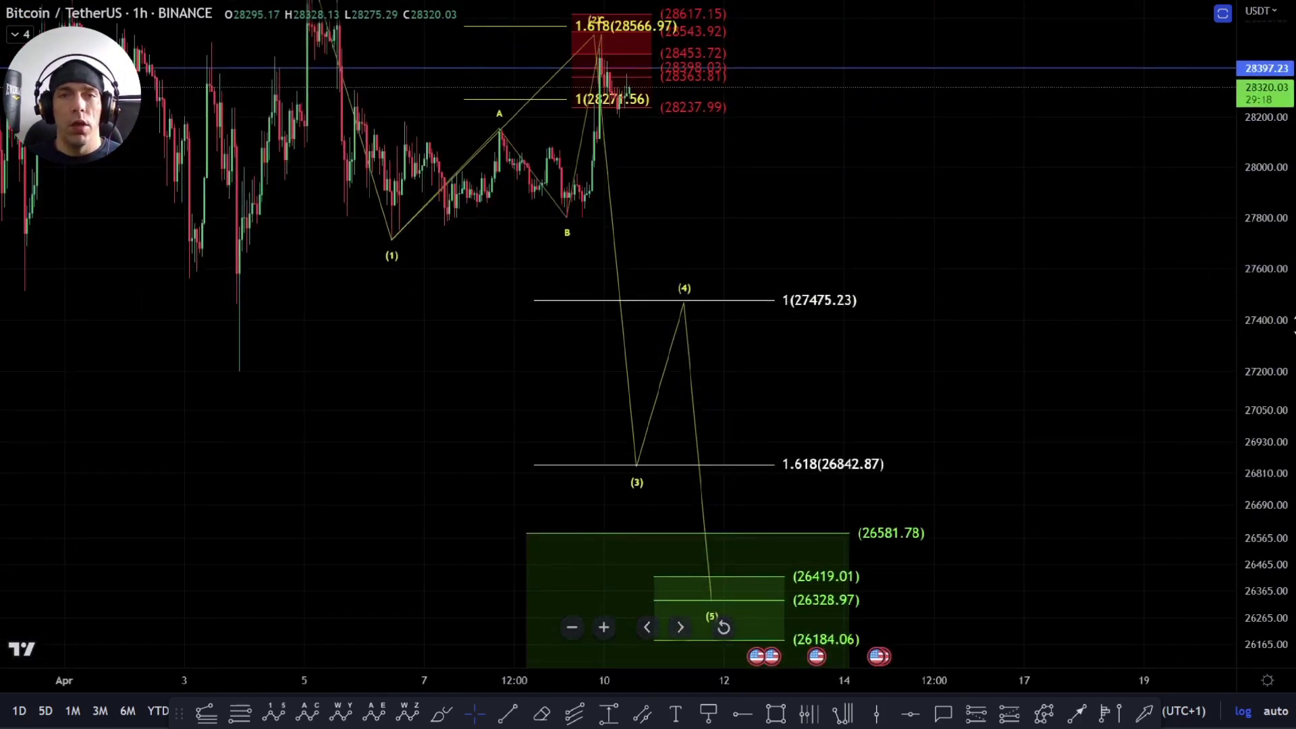
pyautogui.moveTo(1293, 326); pyautogui.dragTo(1292, 419)
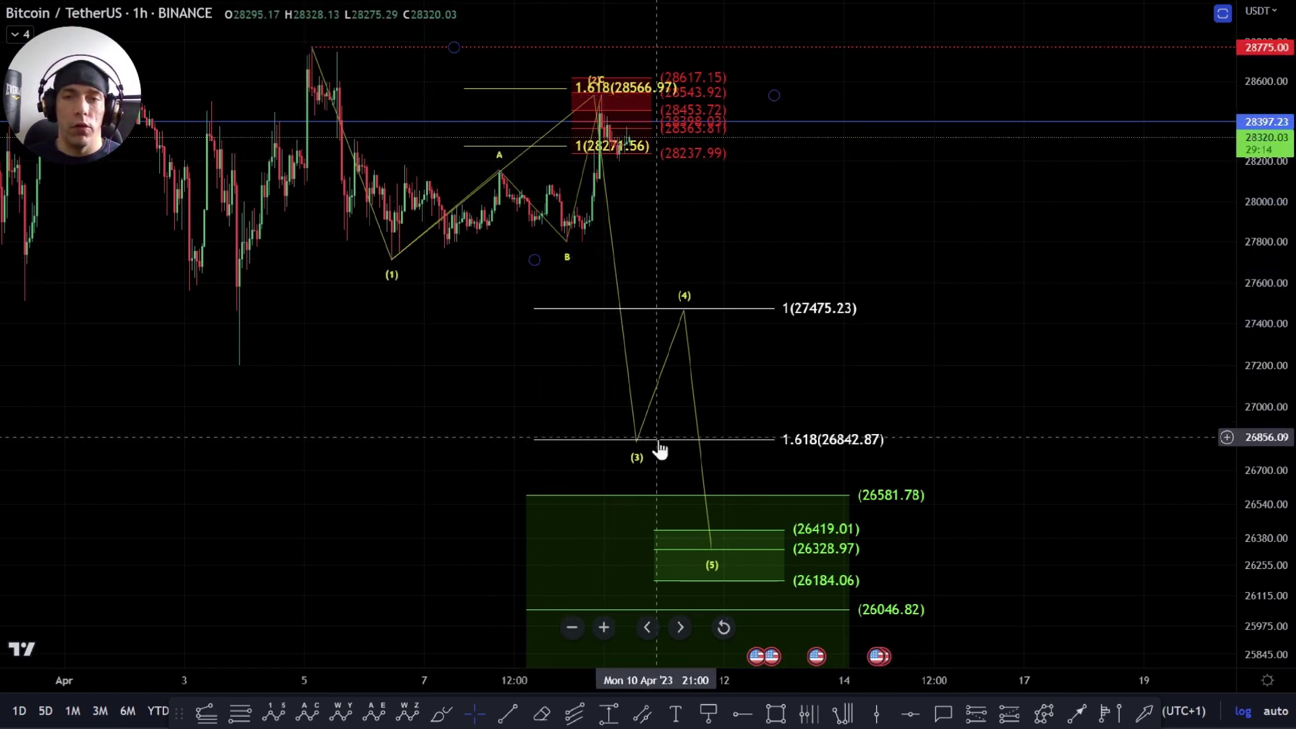
pyautogui.moveTo(838, 395); pyautogui.dragTo(859, 296)
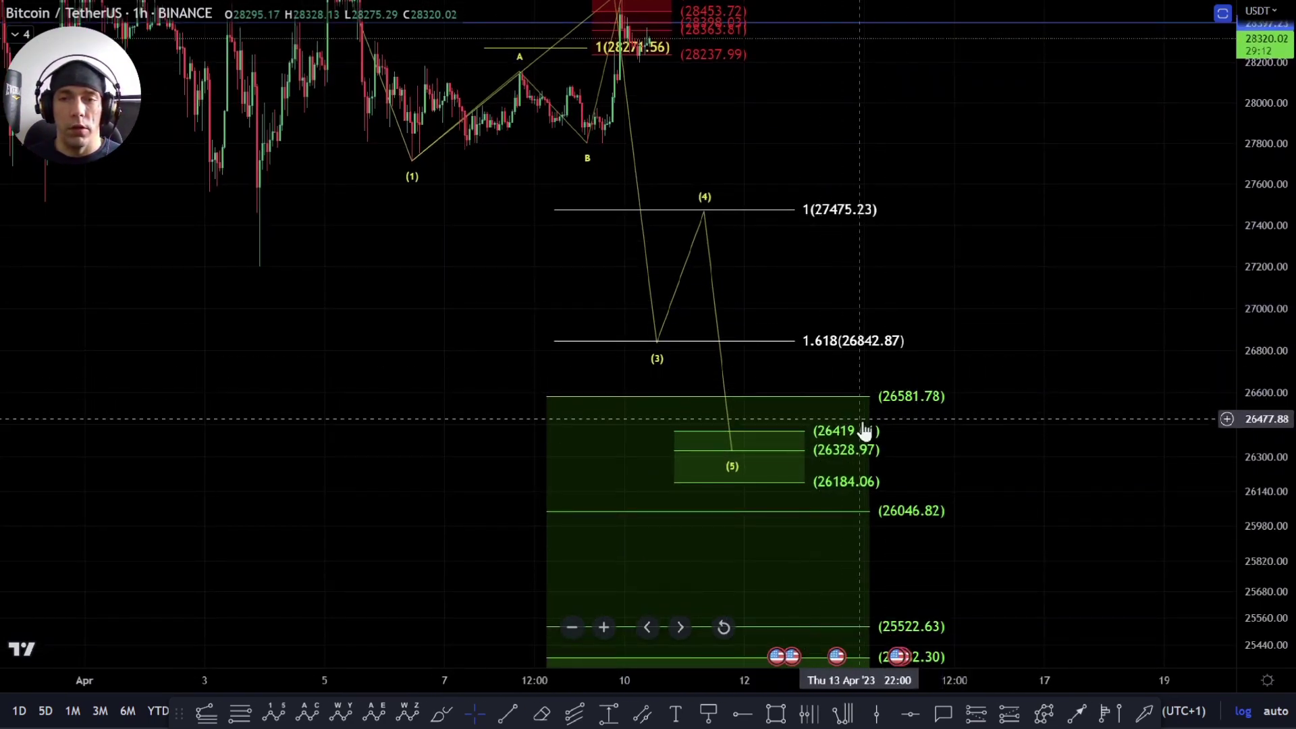
pyautogui.doubleClick(840, 333)
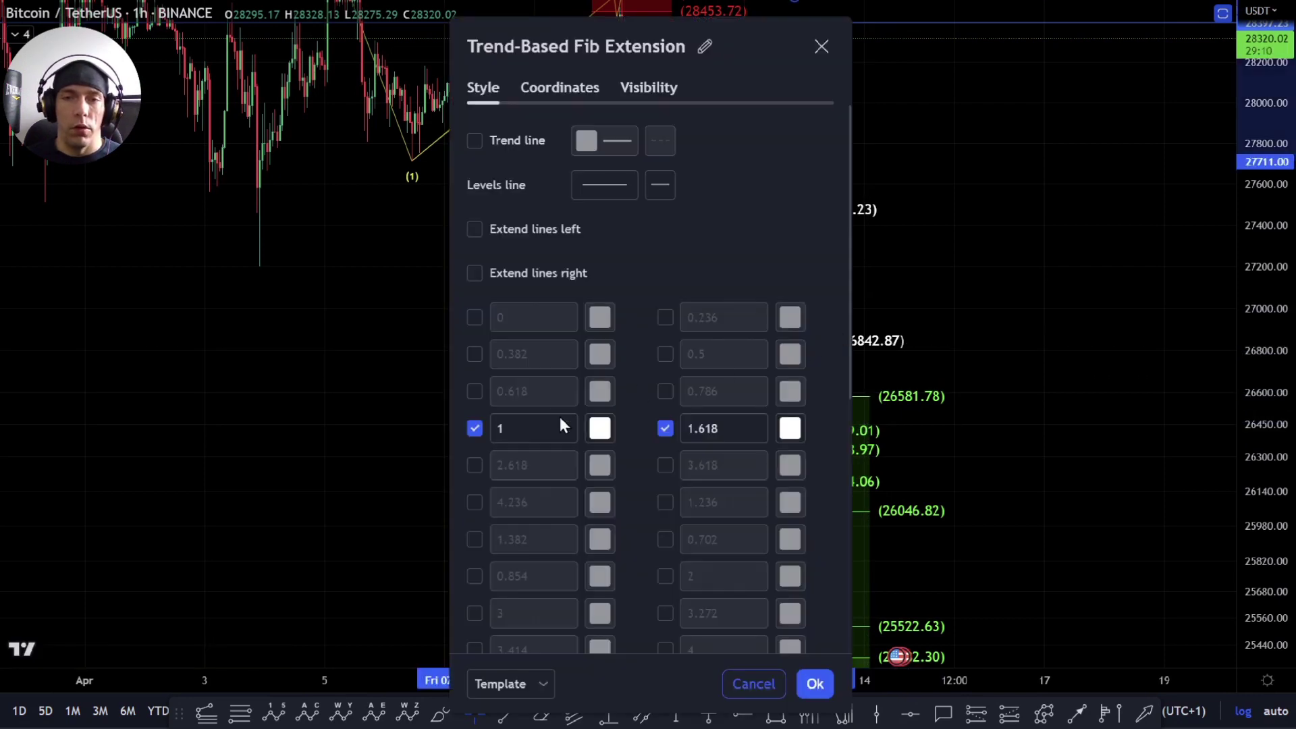
pyautogui.scroll(-3, 561, 418)
pyautogui.click(1159, 600)
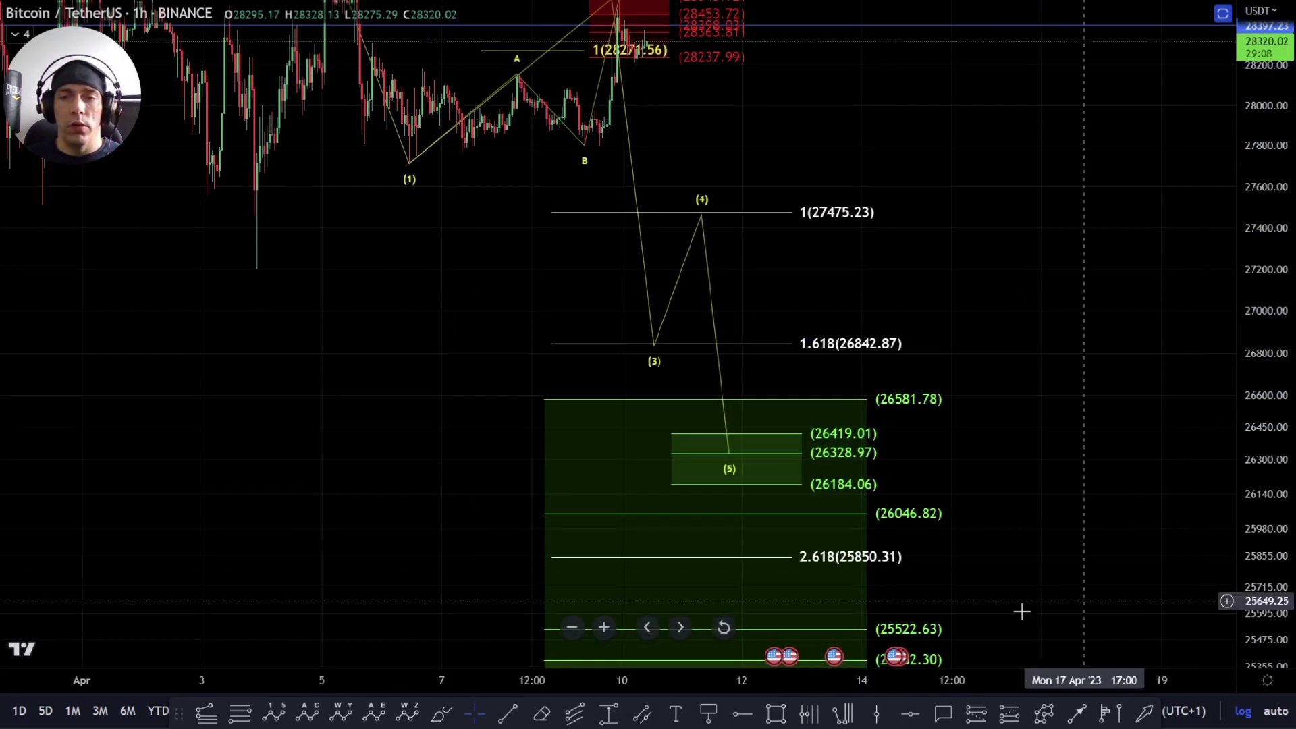
# Step: Hide the "5 wave move down" drawing group and show the "bigger flat" group instead
pyautogui.moveTo(1044, 413)
pyautogui.mouseDown()
pyautogui.moveTo(1081, 277)
pyautogui.moveTo(888, 455)
pyautogui.mouseUp()
pyautogui.scroll(-4, 1019, 417)
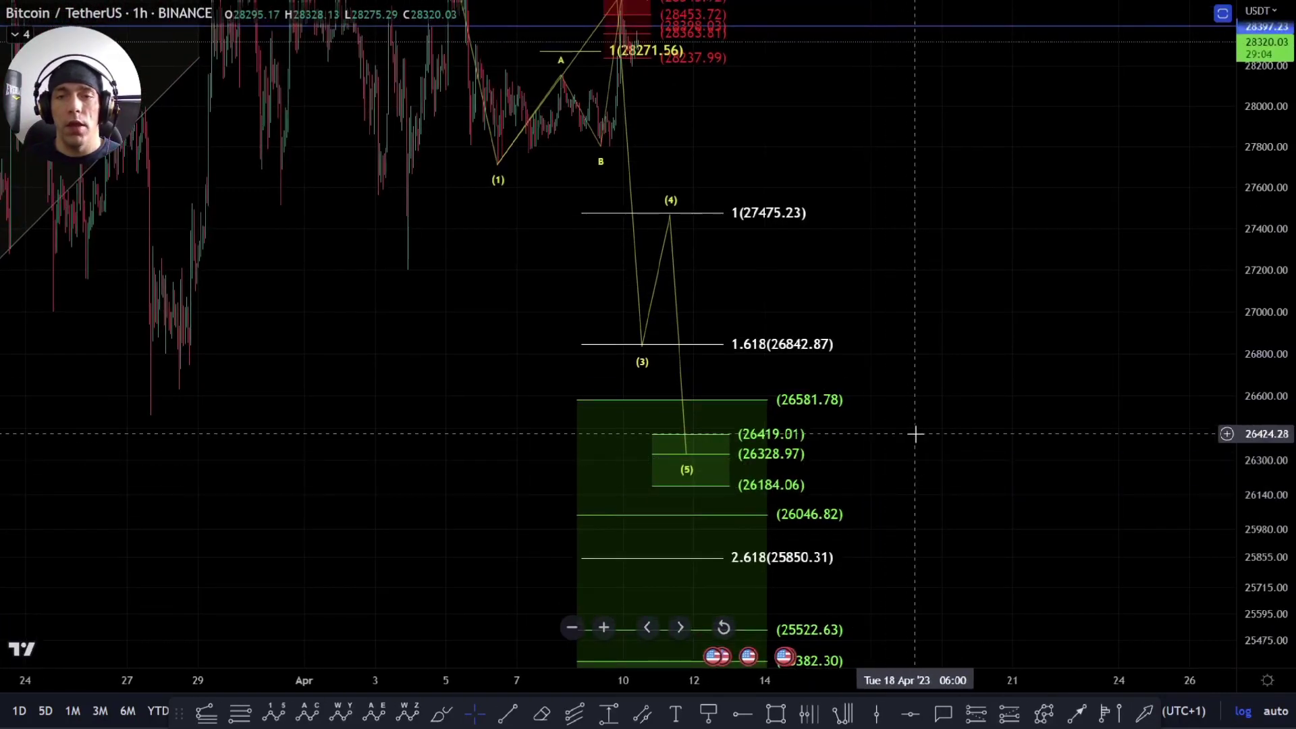
pyautogui.moveTo(981, 377); pyautogui.dragTo(963, 472)
pyautogui.moveTo(1237, 352); pyautogui.dragTo(1238, 395)
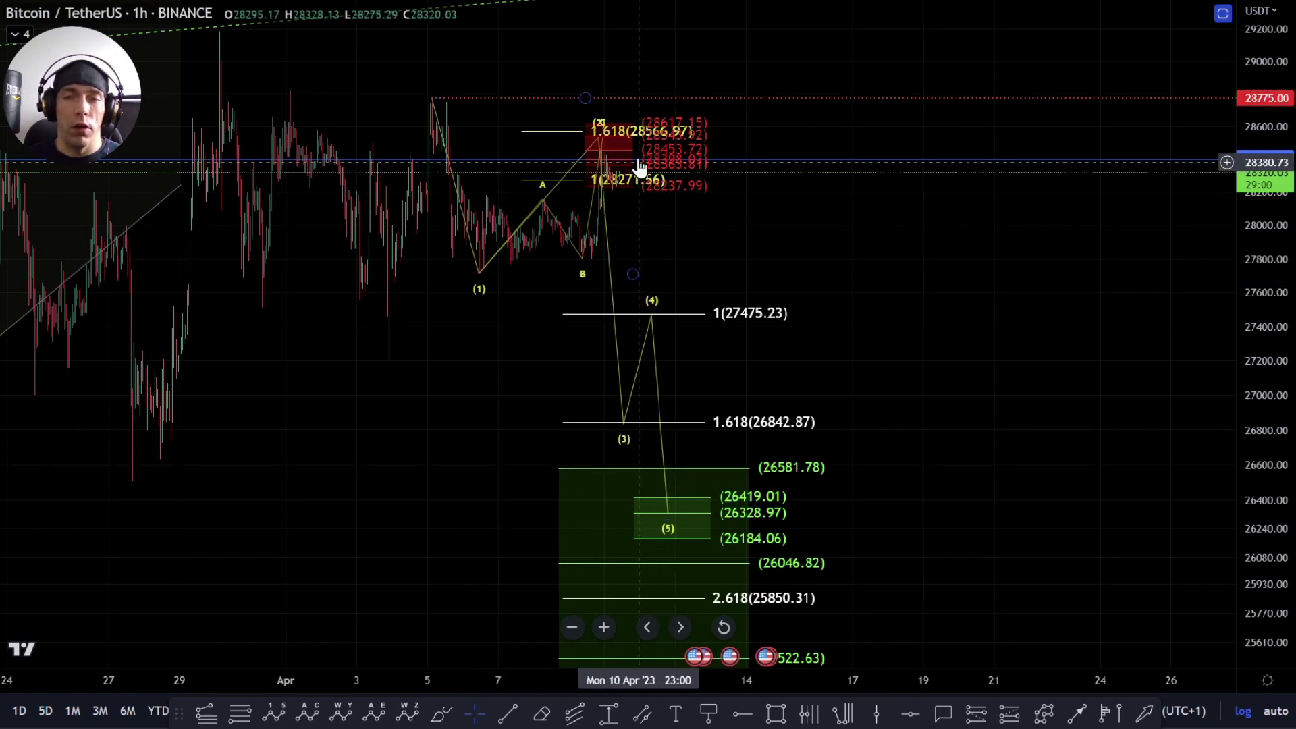
pyautogui.moveTo(887, 461); pyautogui.dragTo(908, 396)
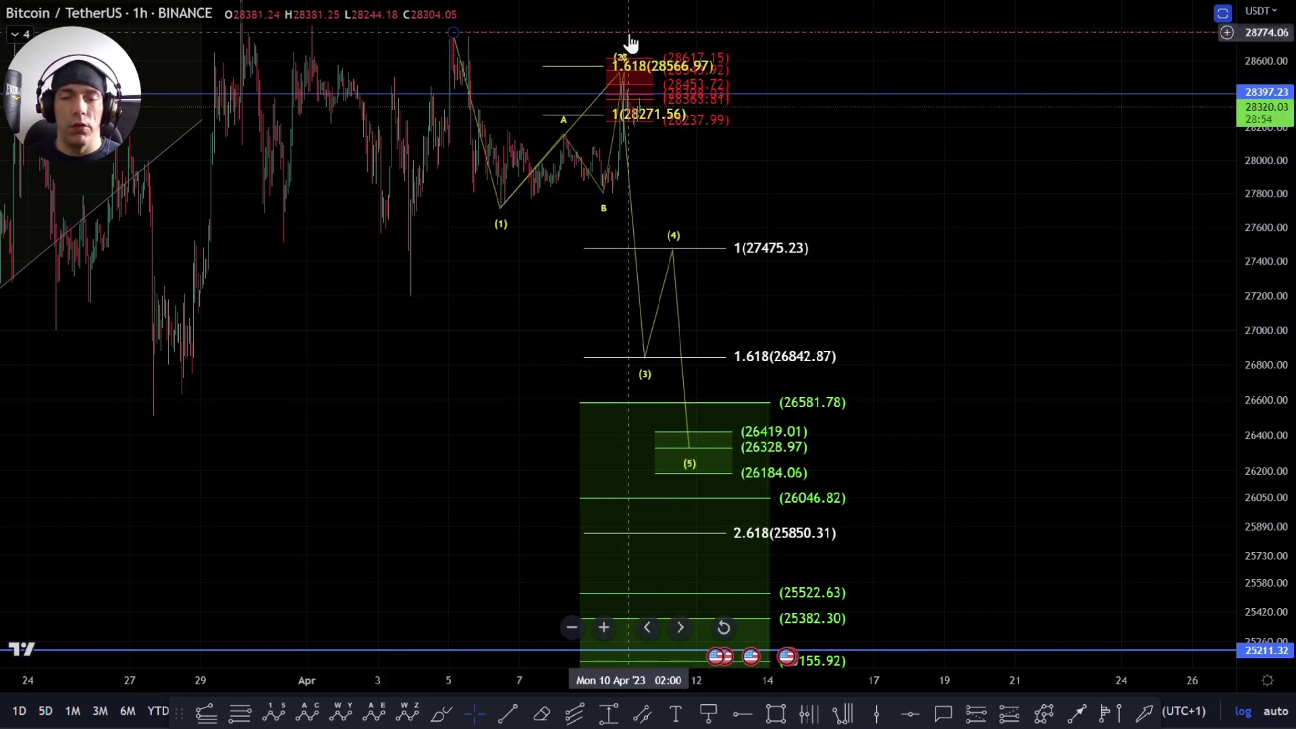
pyautogui.moveTo(1034, 274); pyautogui.dragTo(1021, 339)
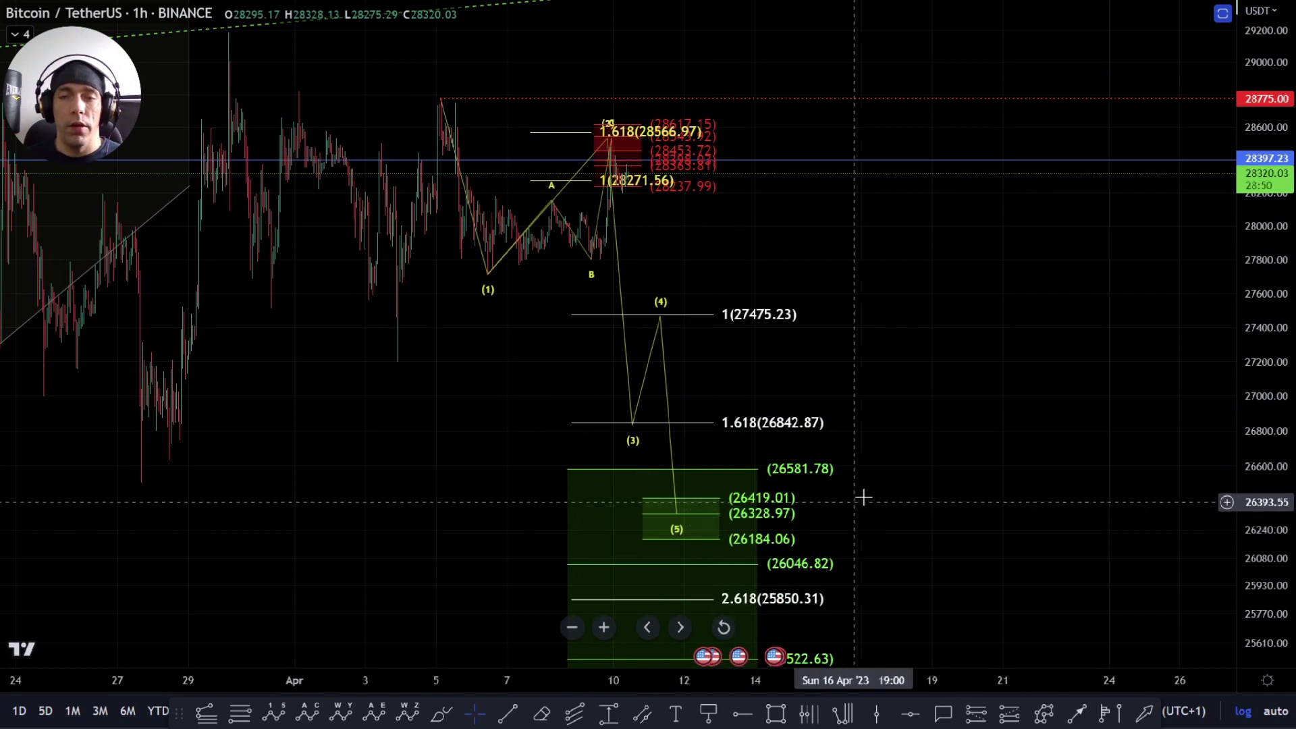
pyautogui.moveTo(900, 467); pyautogui.dragTo(1096, 387)
pyautogui.rightClick(1096, 386)
pyautogui.click(1141, 544)
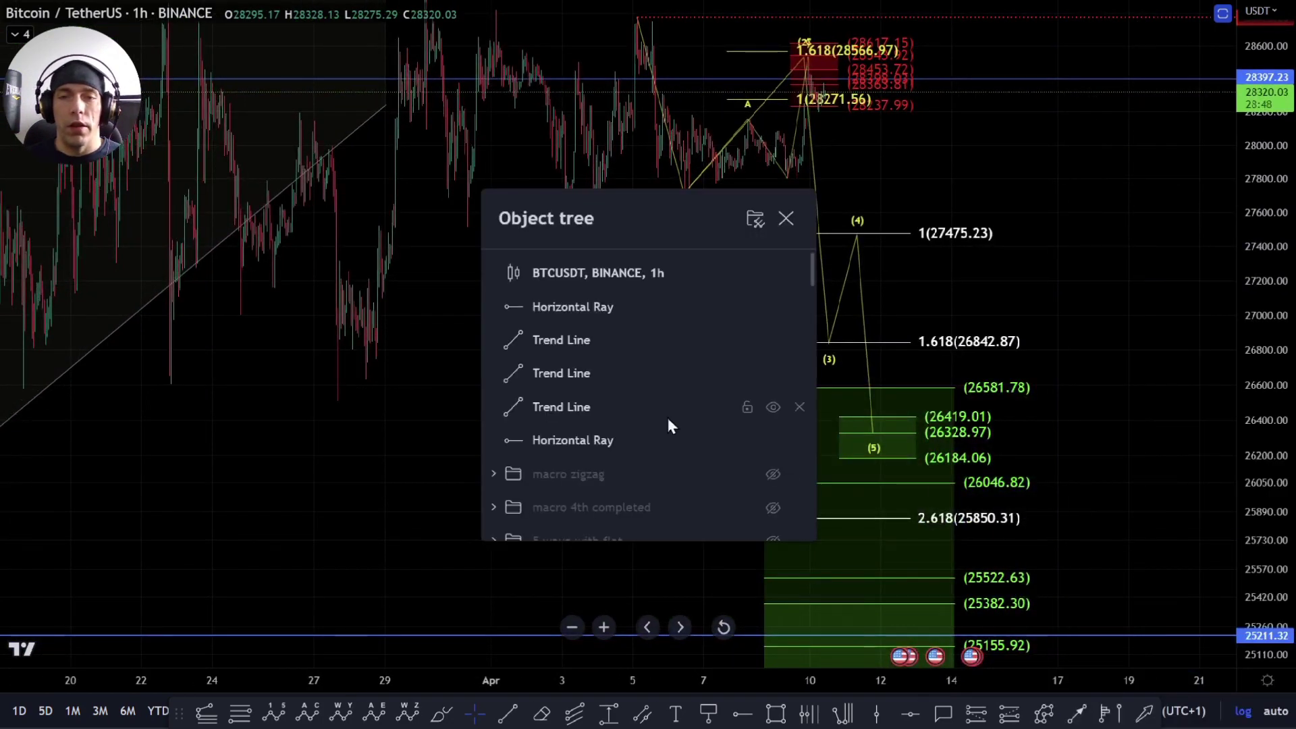
pyautogui.scroll(-3, 702, 417)
pyautogui.click(774, 465)
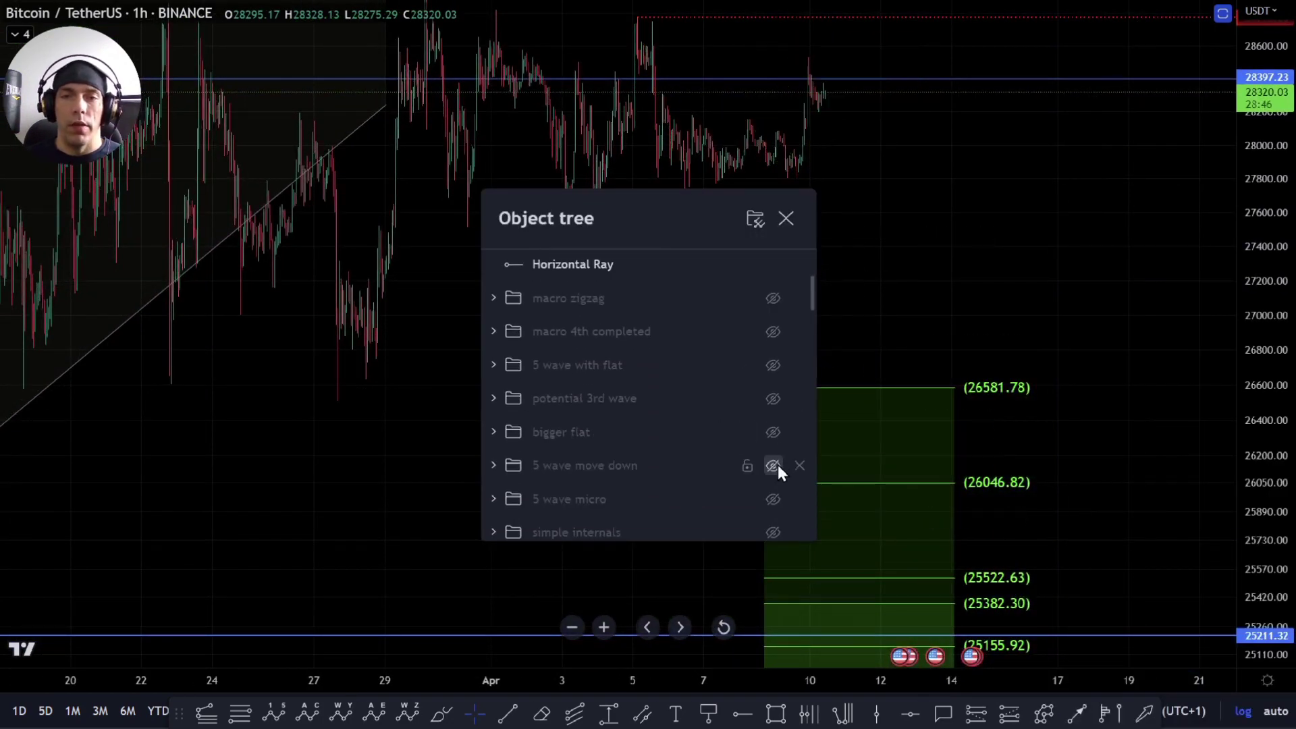
pyautogui.click(773, 432)
# Step: Shift white wave C slightly earlier at about 29850, and lower yellow wave (B) to about 28800 near the 5 April high
pyautogui.moveTo(1111, 264); pyautogui.dragTo(1043, 423)
pyautogui.moveTo(1285, 385); pyautogui.dragTo(1285, 496)
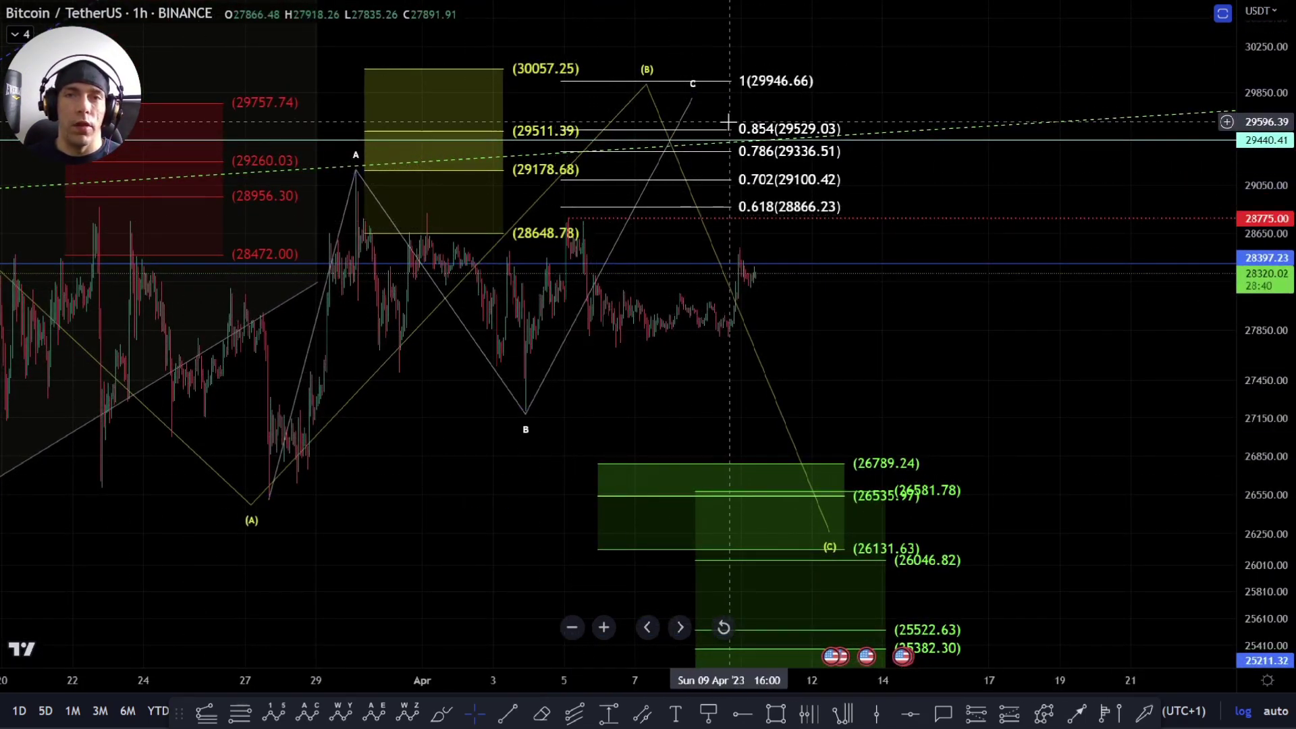
pyautogui.moveTo(695, 100)
pyautogui.mouseDown()
pyautogui.moveTo(674, 175)
pyautogui.moveTo(590, 203)
pyautogui.moveTo(647, 222)
pyautogui.moveTo(645, 129)
pyautogui.moveTo(711, 112)
pyautogui.moveTo(686, 135)
pyautogui.moveTo(667, 88)
pyautogui.moveTo(617, 97)
pyautogui.moveTo(628, 79)
pyautogui.mouseUp()
pyautogui.moveTo(874, 374); pyautogui.dragTo(849, 284)
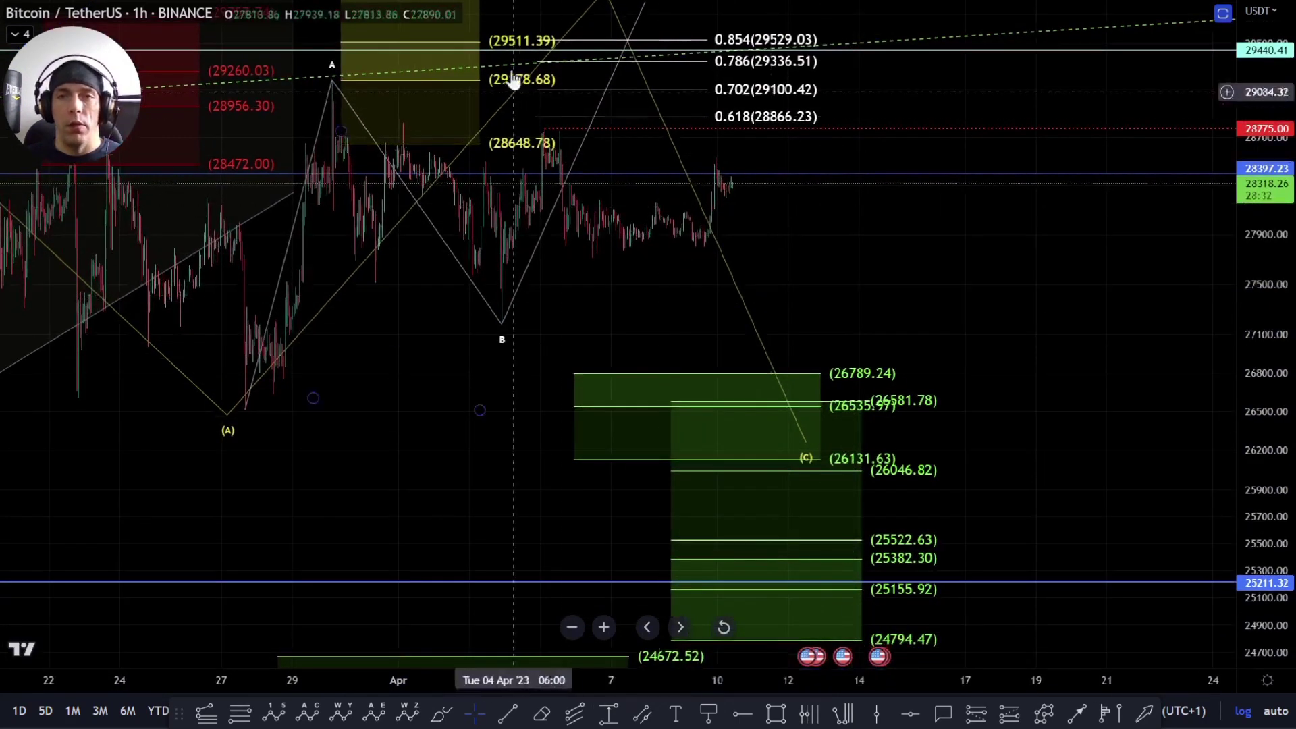
pyautogui.moveTo(756, 232); pyautogui.dragTo(778, 277)
pyautogui.moveTo(624, 42); pyautogui.dragTo(585, 169)
pyautogui.scroll(-2, 608, 399)
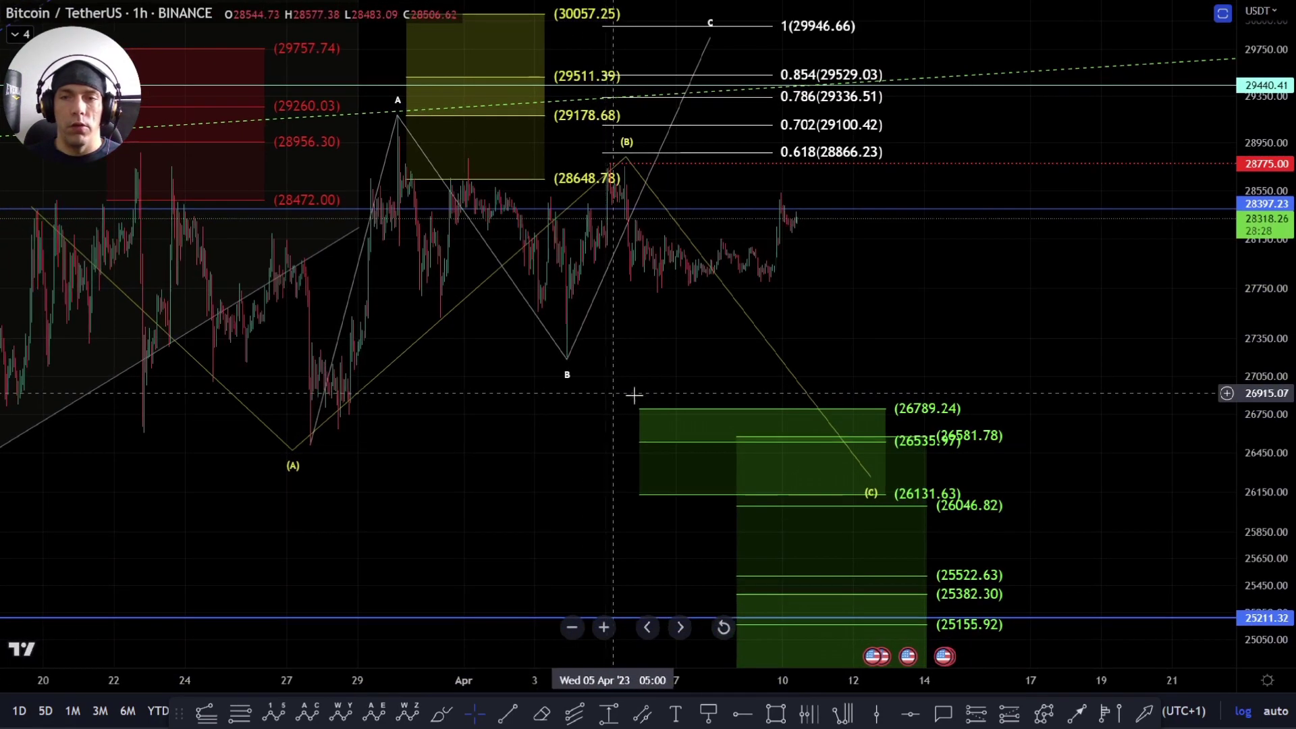
# Step: Draw a trend-based Fib extension from the 19 March high to the 27 March low at 26508.14 and back up to 28787.25
pyautogui.click(206, 716)
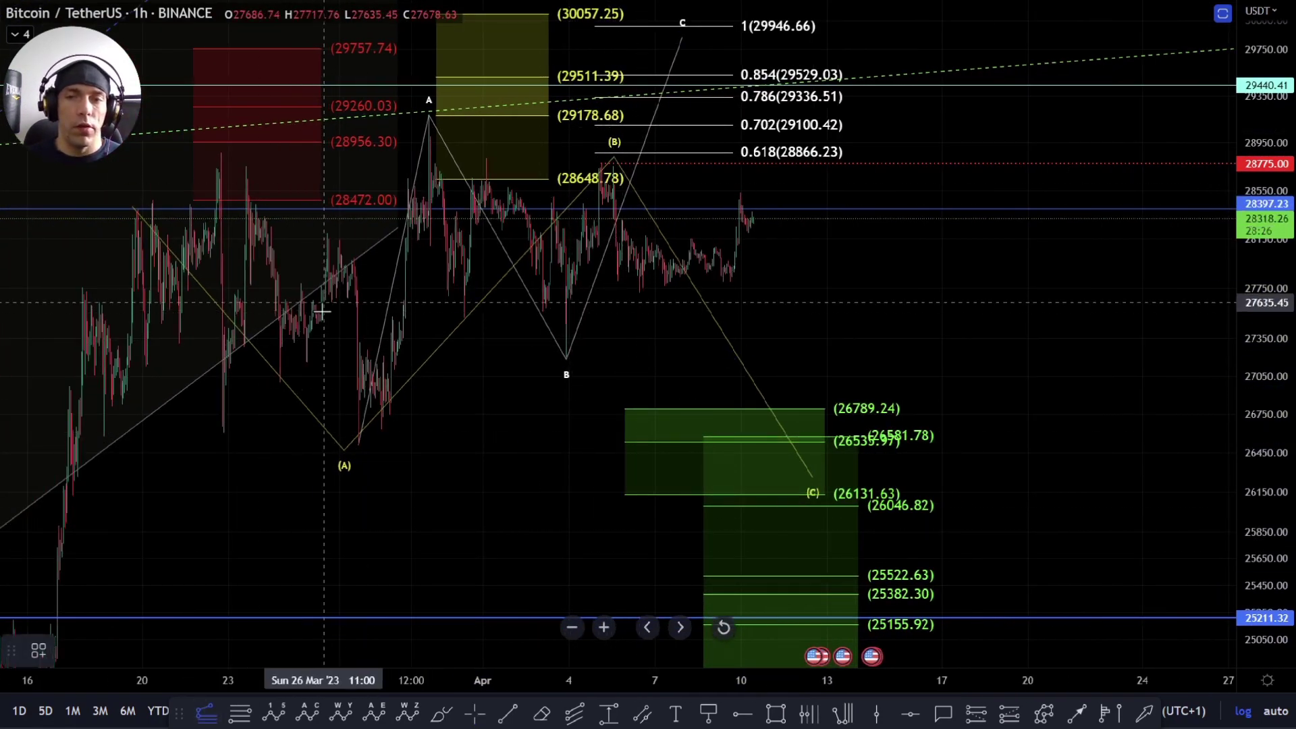
pyautogui.click(137, 200)
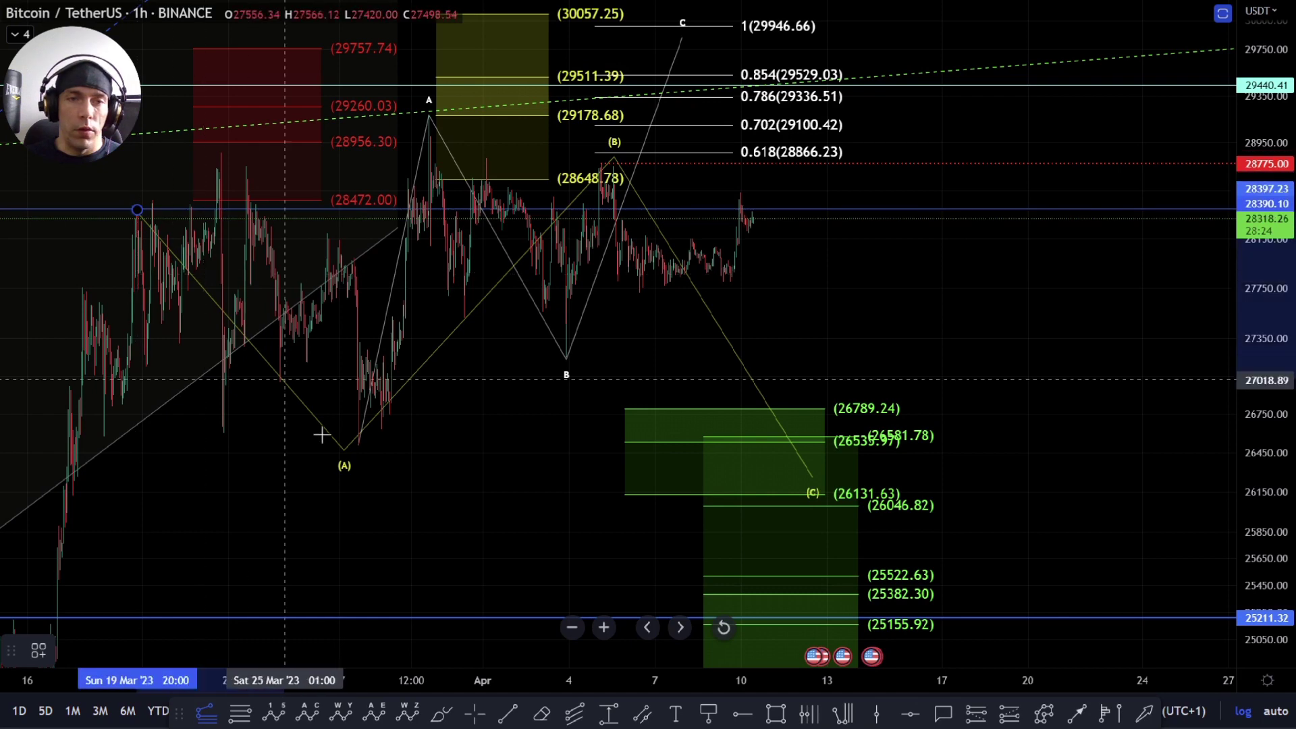
pyautogui.click(358, 453)
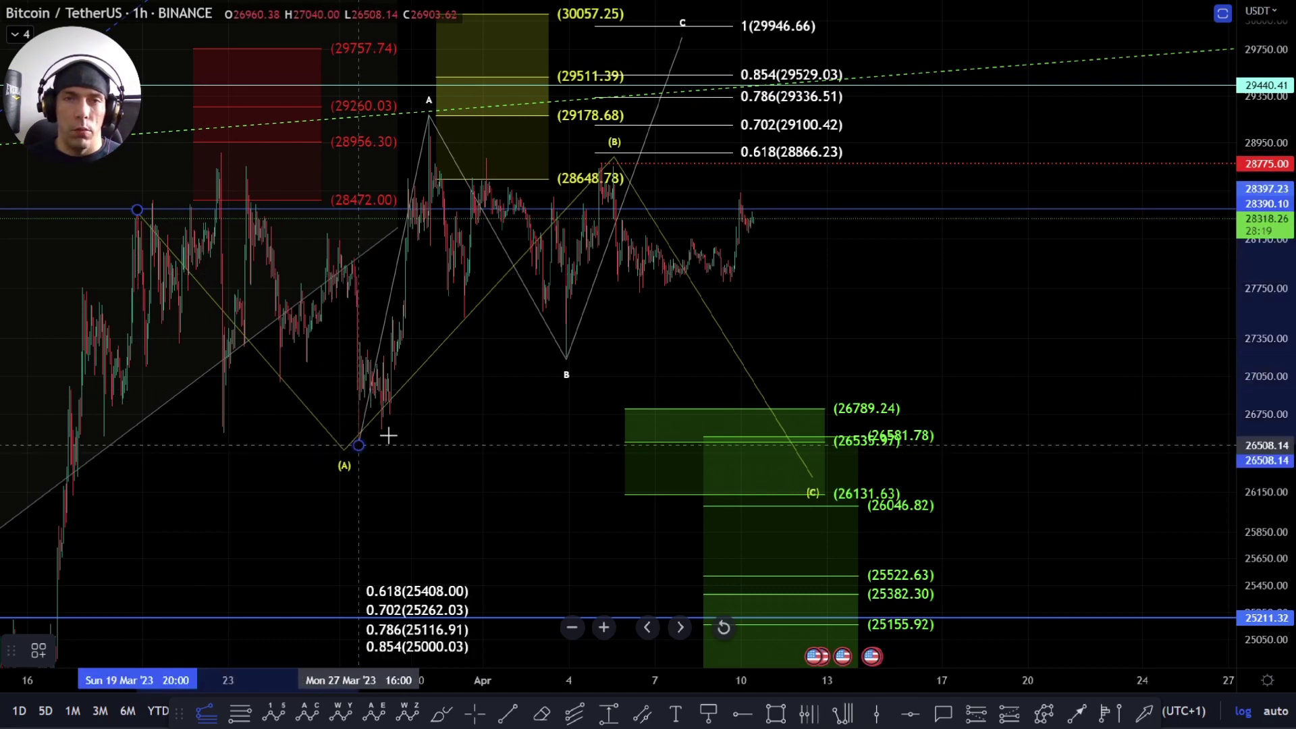
pyautogui.click(812, 163)
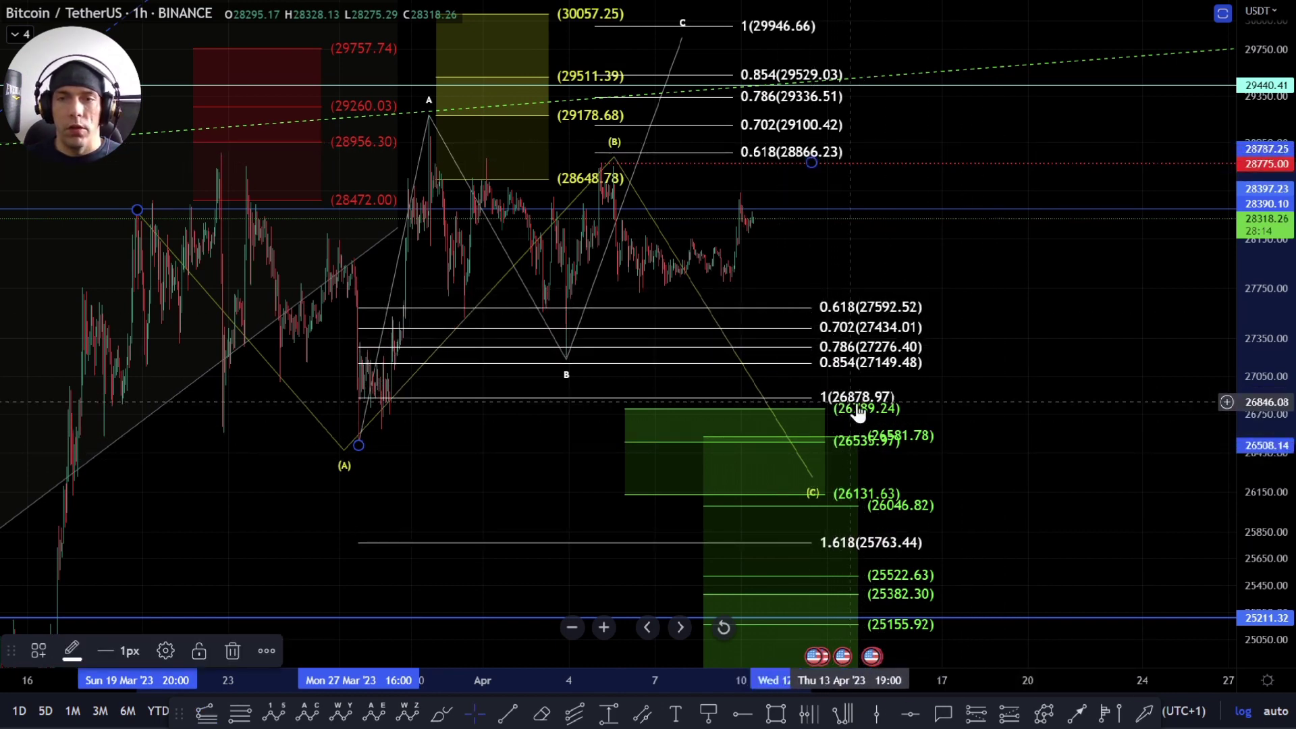
pyautogui.scroll(-2, 894, 413)
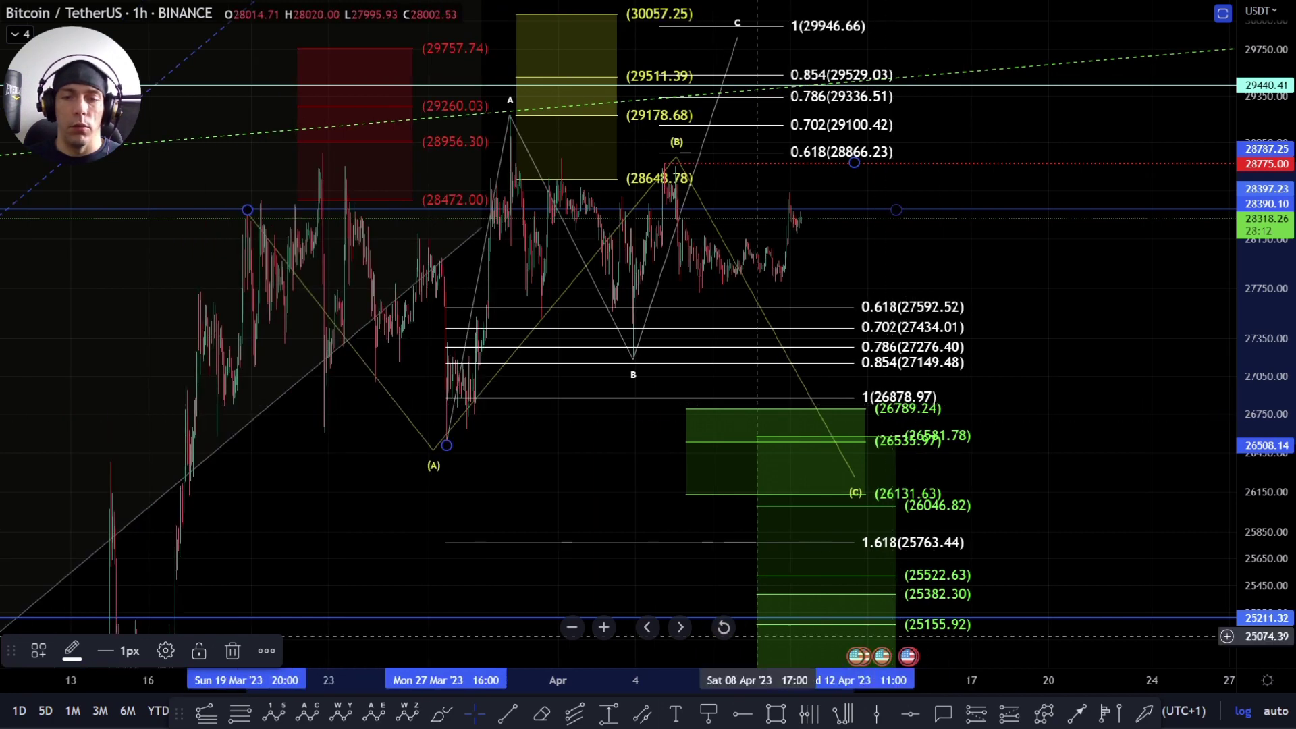
# Step: Brush a roughly horizontal stroke at about 26850 beneath the late-March price range, and delete it
pyautogui.click(437, 715)
pyautogui.moveTo(197, 400); pyautogui.dragTo(527, 406)
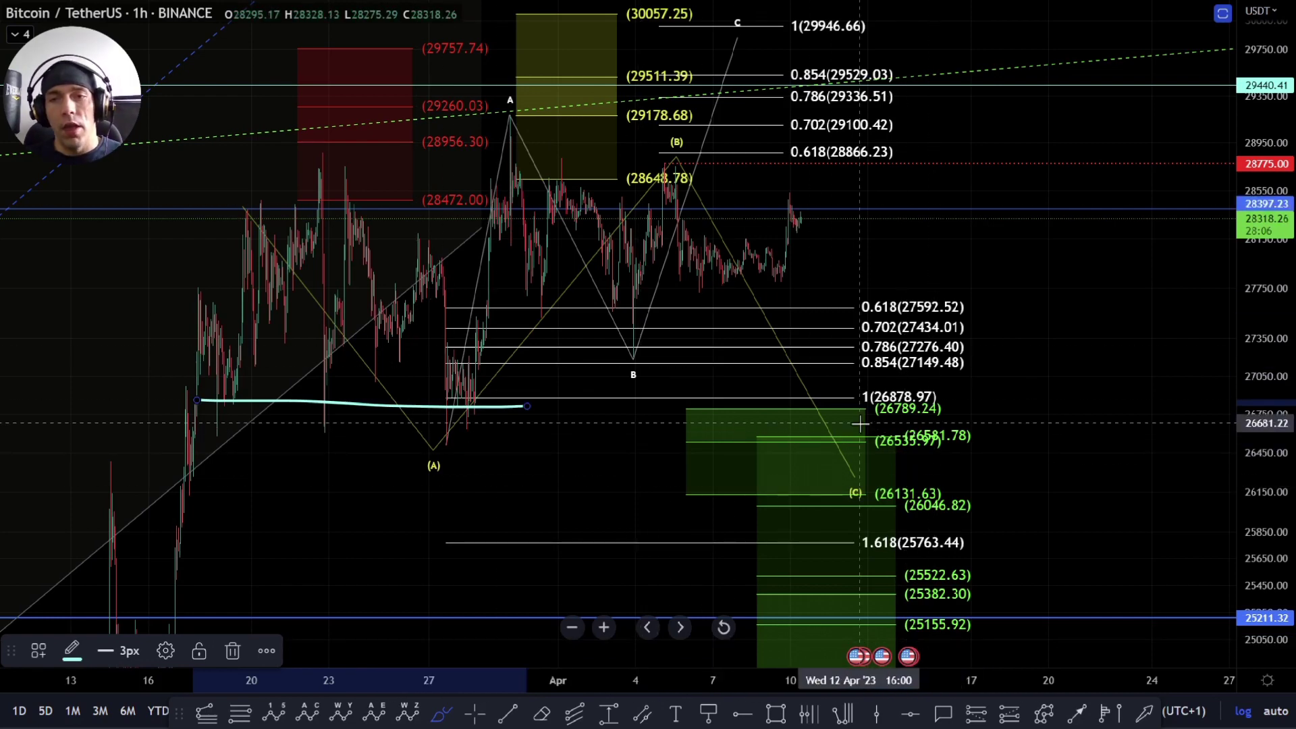
pyautogui.press('Delete')
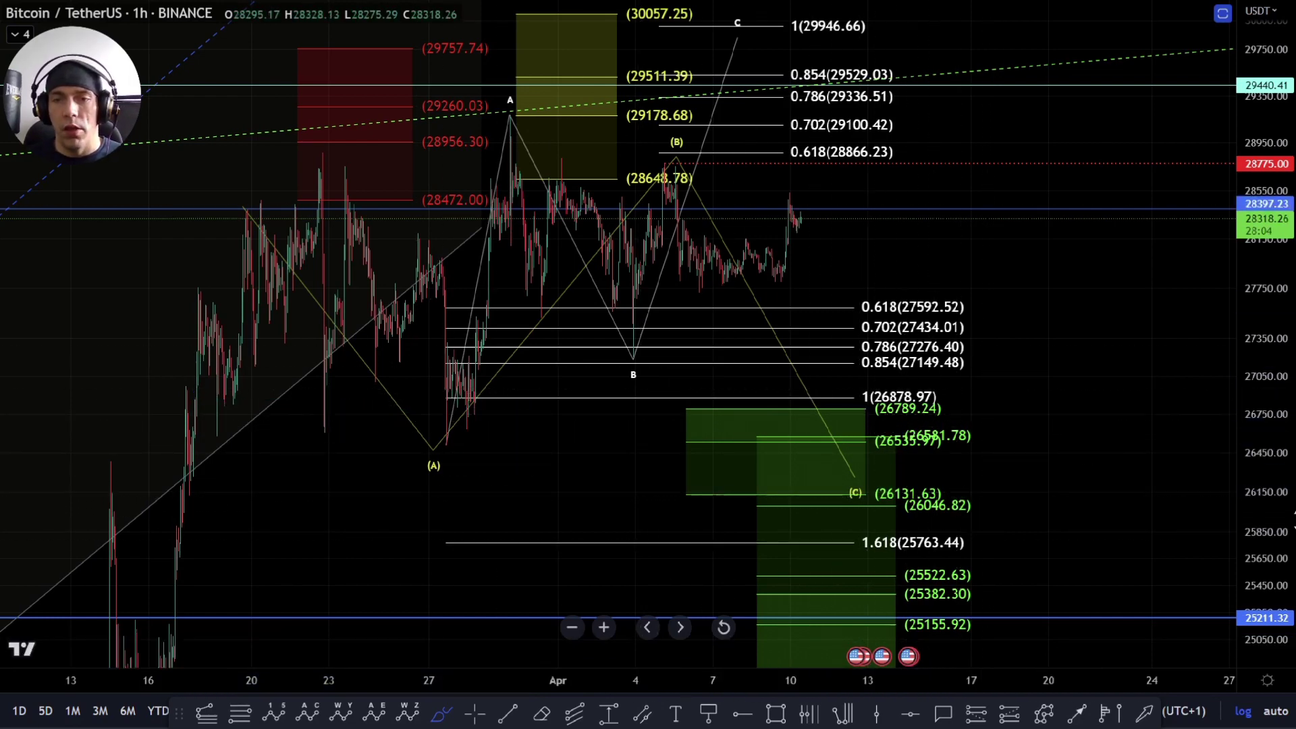
# Step: Compare the white extension's levels with the green support zones under the wave (C) target
pyautogui.moveTo(1293, 520); pyautogui.dragTo(1282, 465)
pyautogui.scroll(2, 1024, 520)
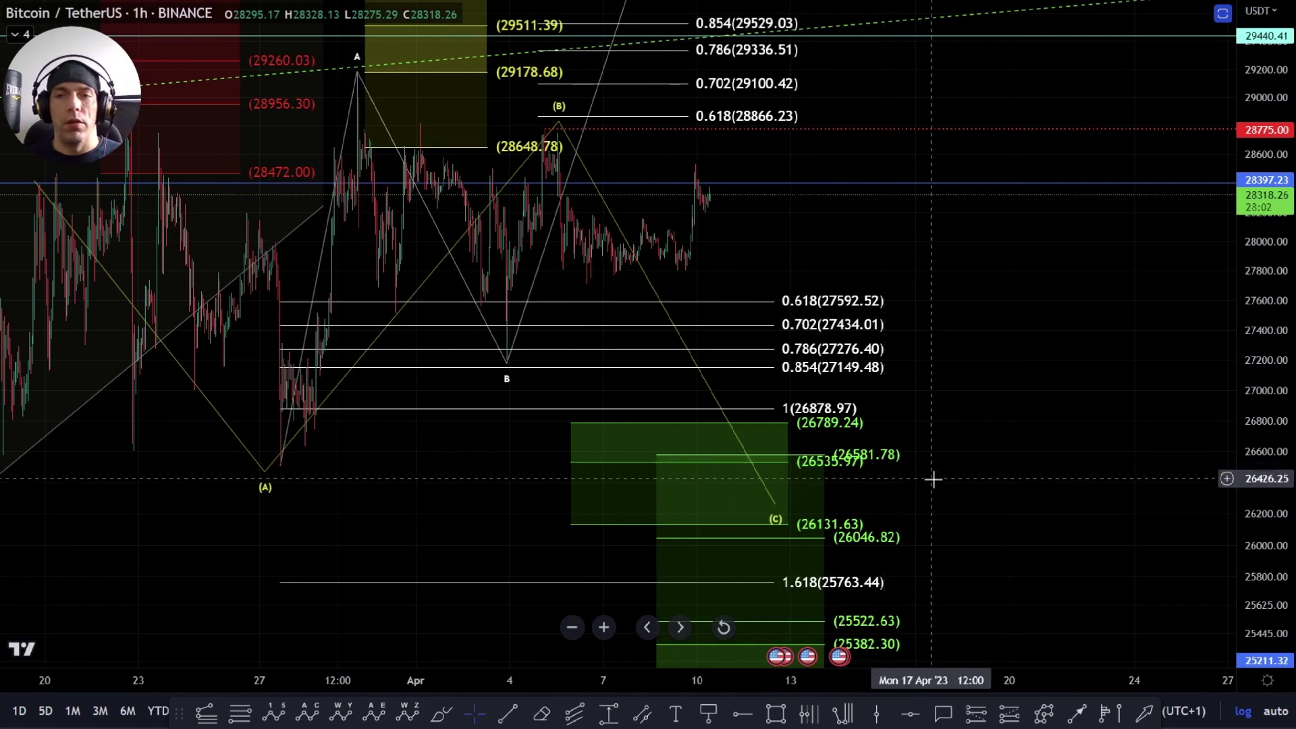
pyautogui.moveTo(934, 479); pyautogui.dragTo(956, 293)
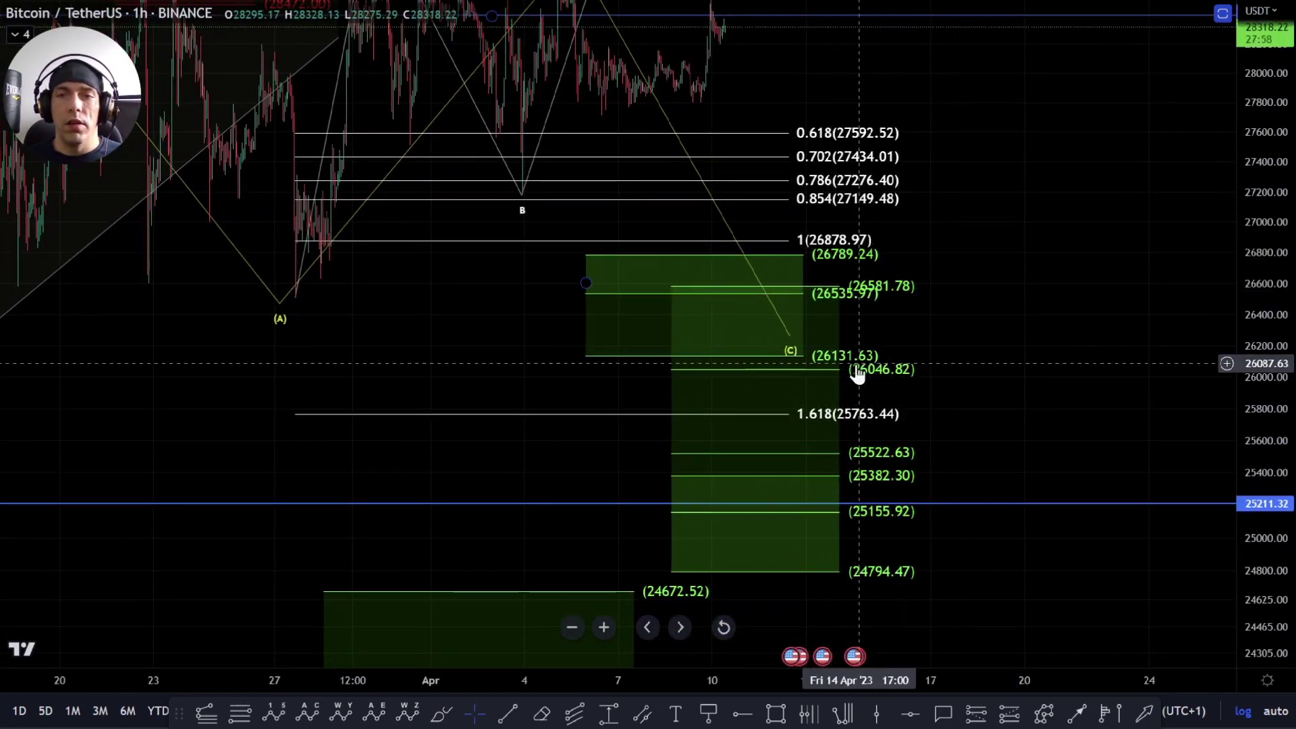
pyautogui.moveTo(937, 432); pyautogui.dragTo(911, 433)
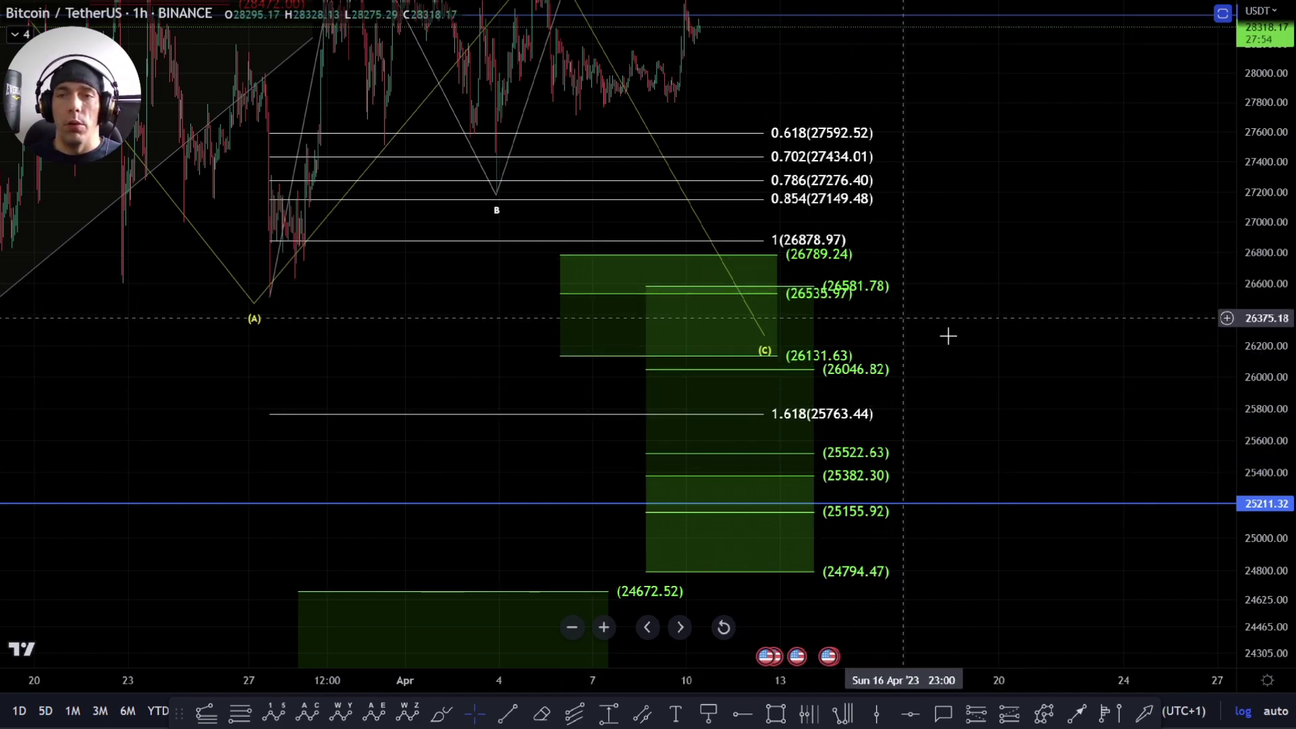
pyautogui.hscroll(5, 890, 337)
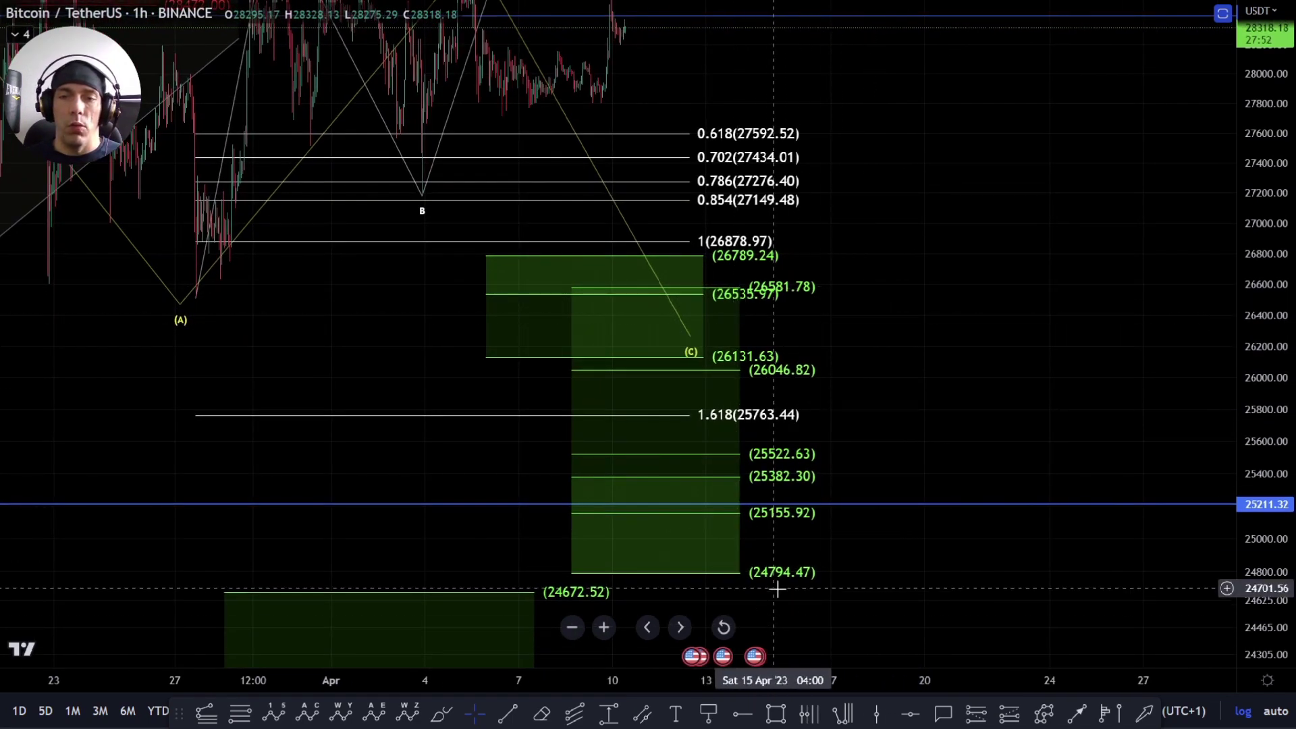
pyautogui.moveTo(922, 262); pyautogui.dragTo(956, 379)
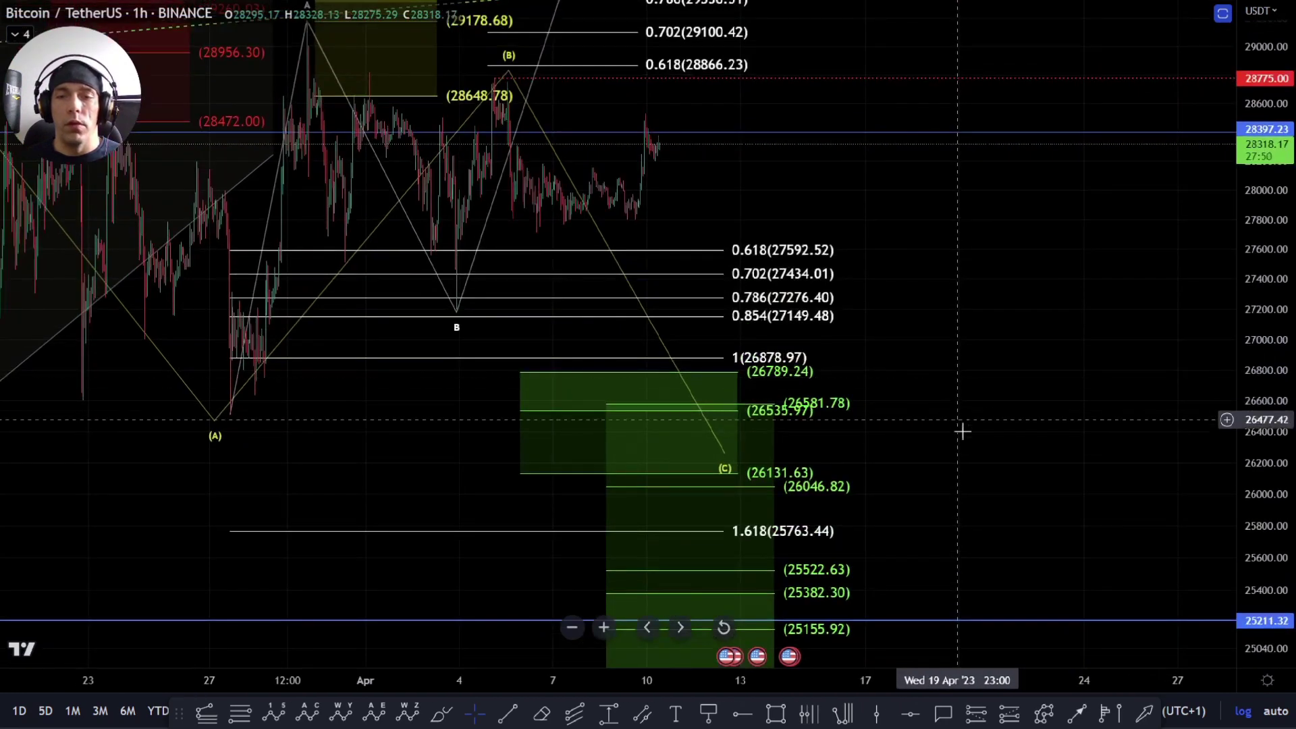
pyautogui.moveTo(962, 428); pyautogui.dragTo(946, 558)
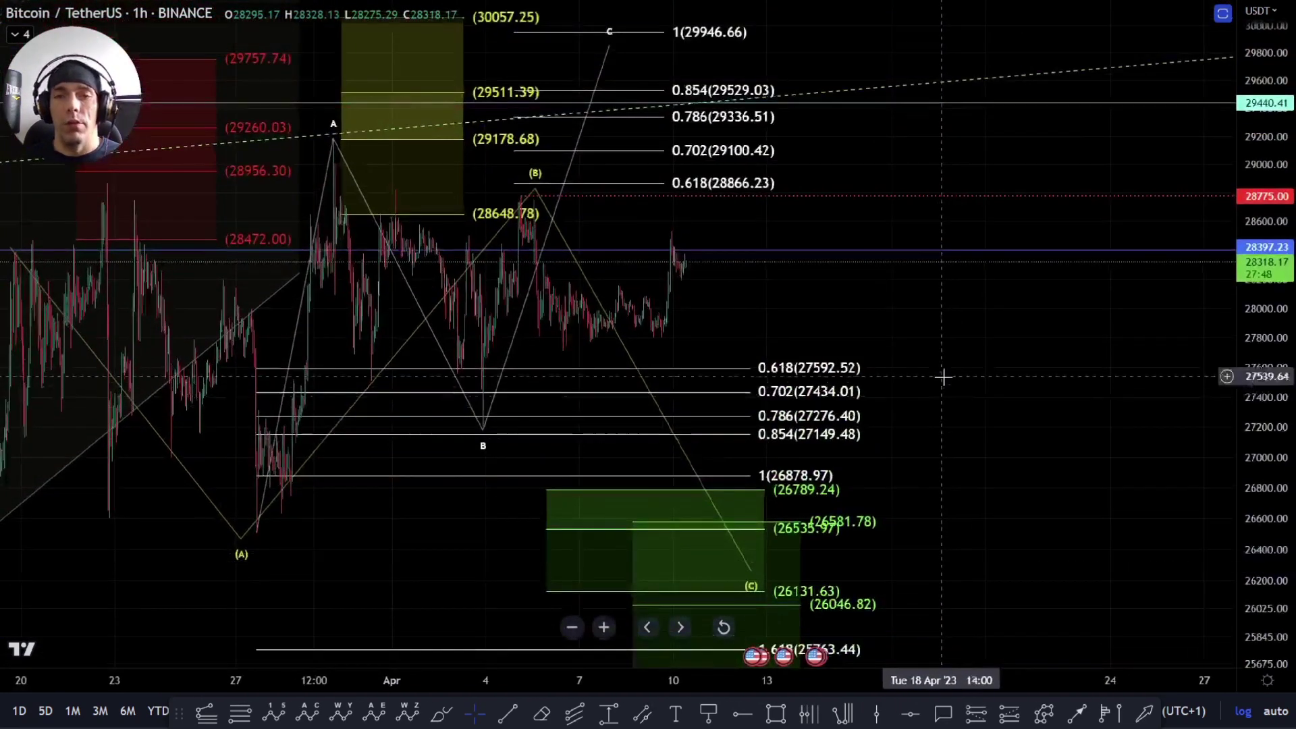
# Step: Delete the white trend-based Fib extension that starts from the 19 March high
pyautogui.rightClick(944, 375)
pyautogui.click(781, 343)
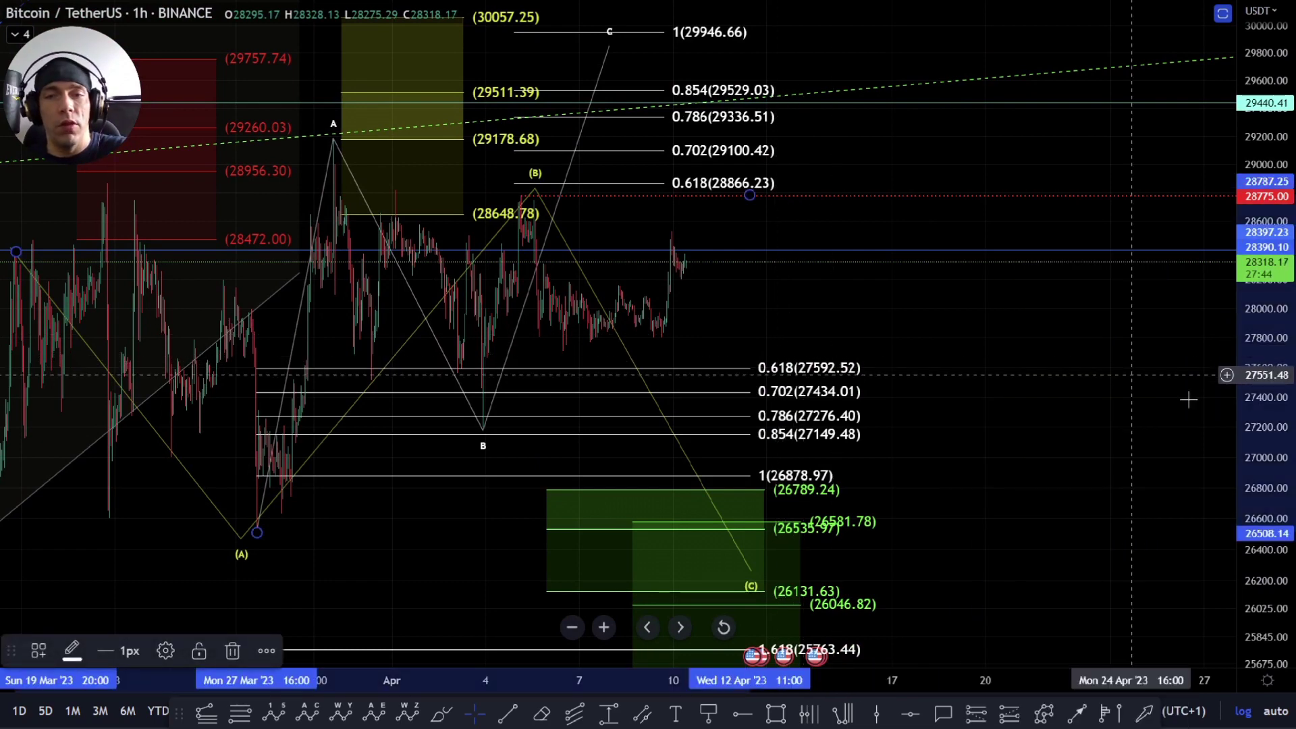
pyautogui.press('Delete')
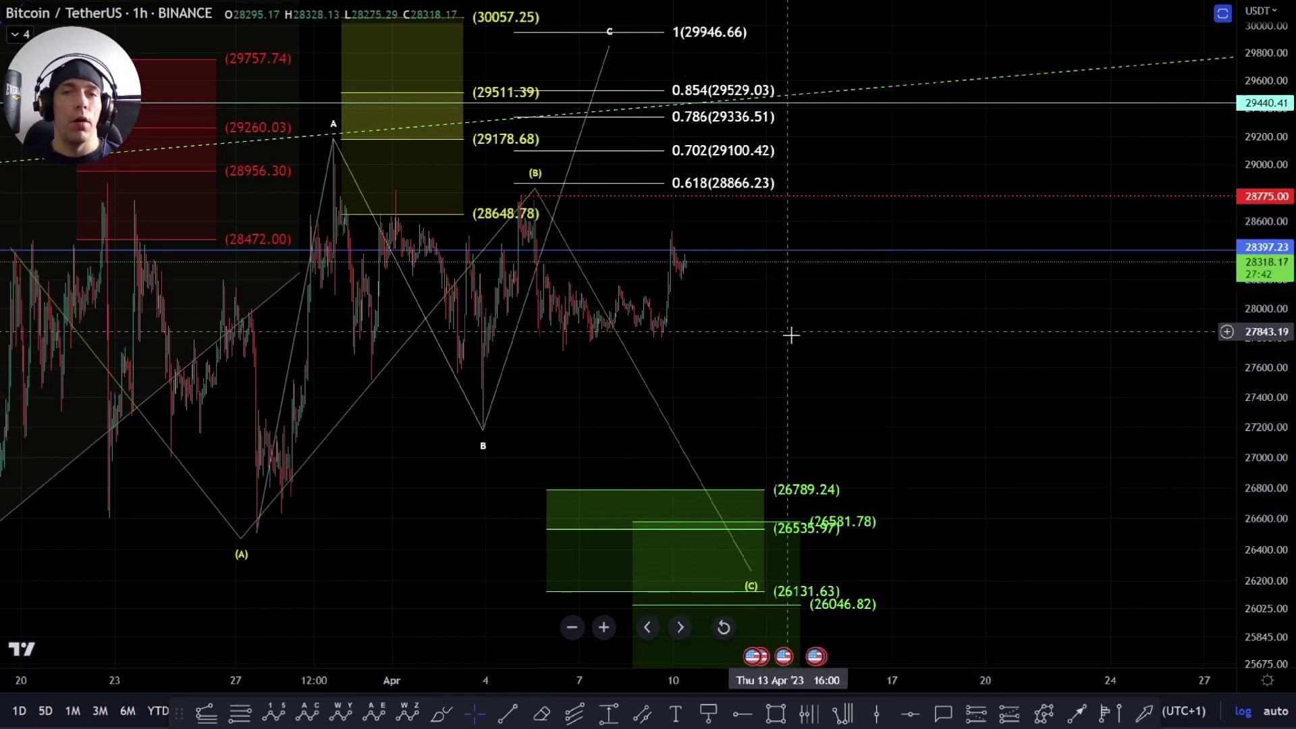
# Step: Hide the "bigger flat" group and show the group with the upward five-wave count starting from 27800
pyautogui.rightClick(830, 338)
pyautogui.click(899, 546)
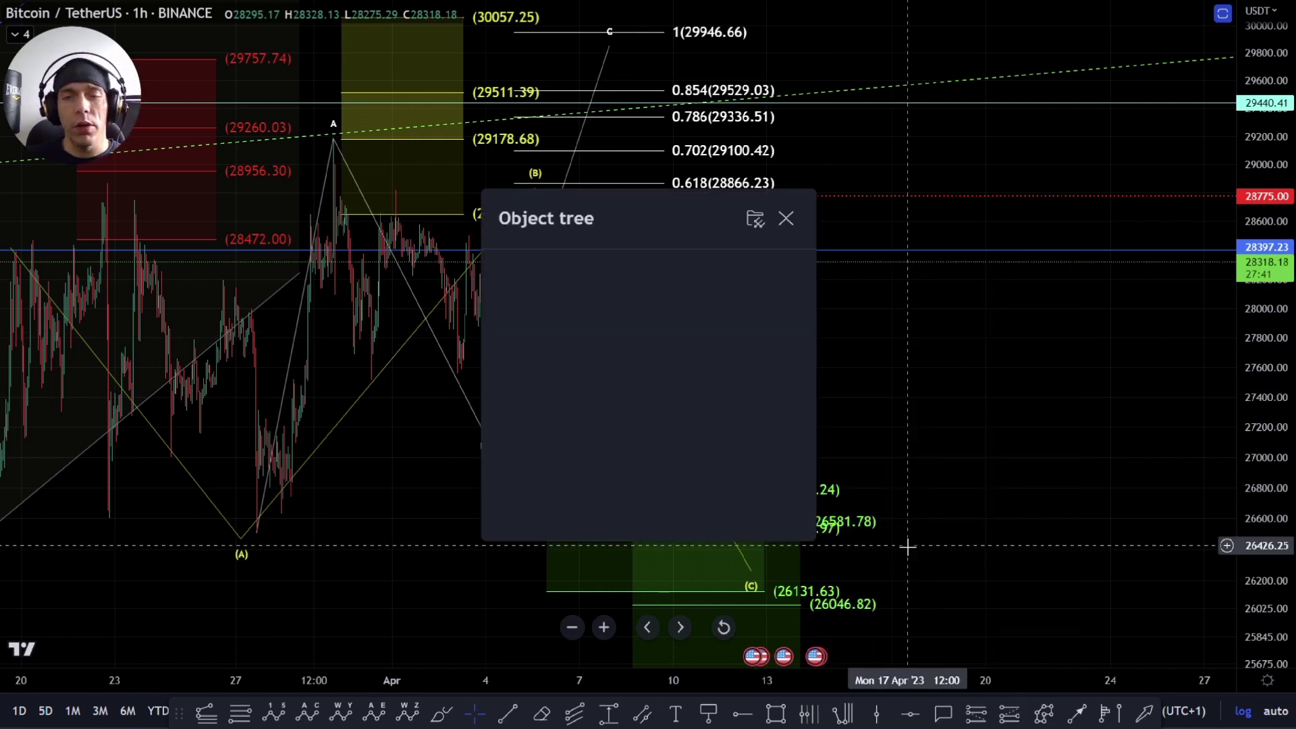
pyautogui.scroll(-3, 607, 405)
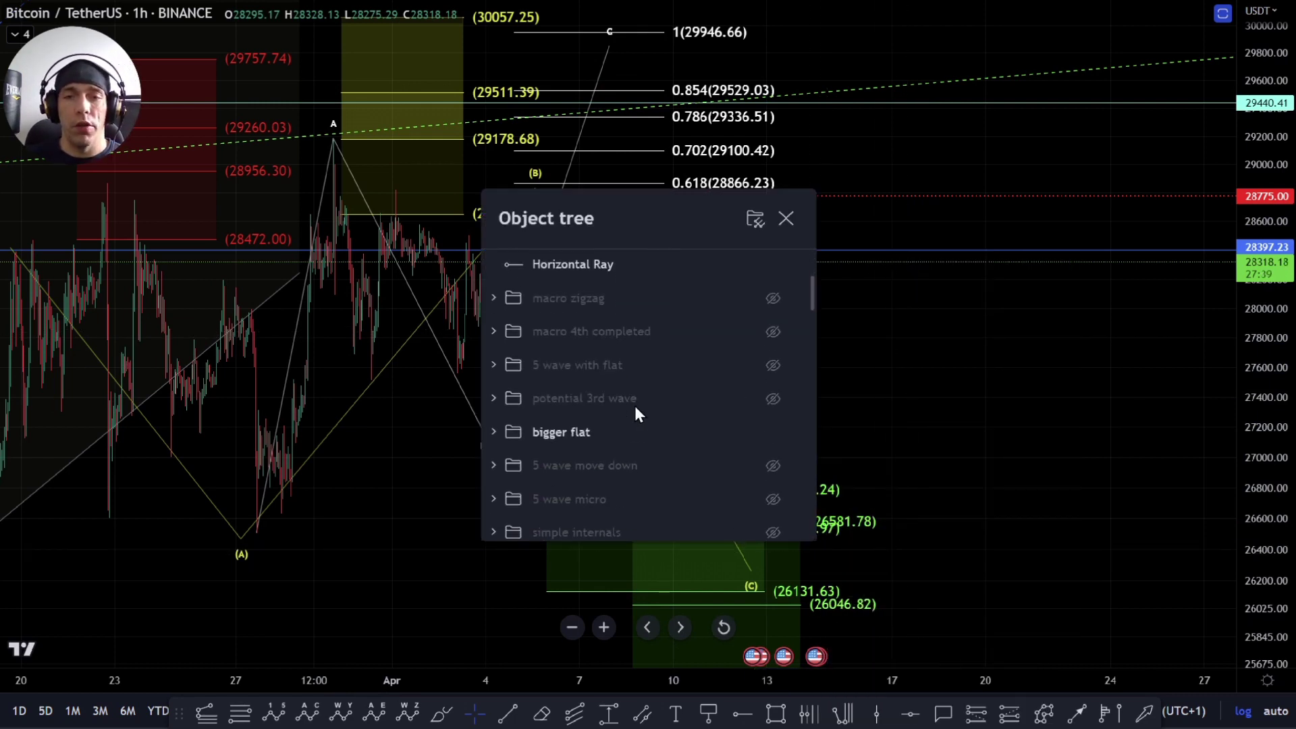
pyautogui.click(765, 433)
pyautogui.scroll(-3, 767, 442)
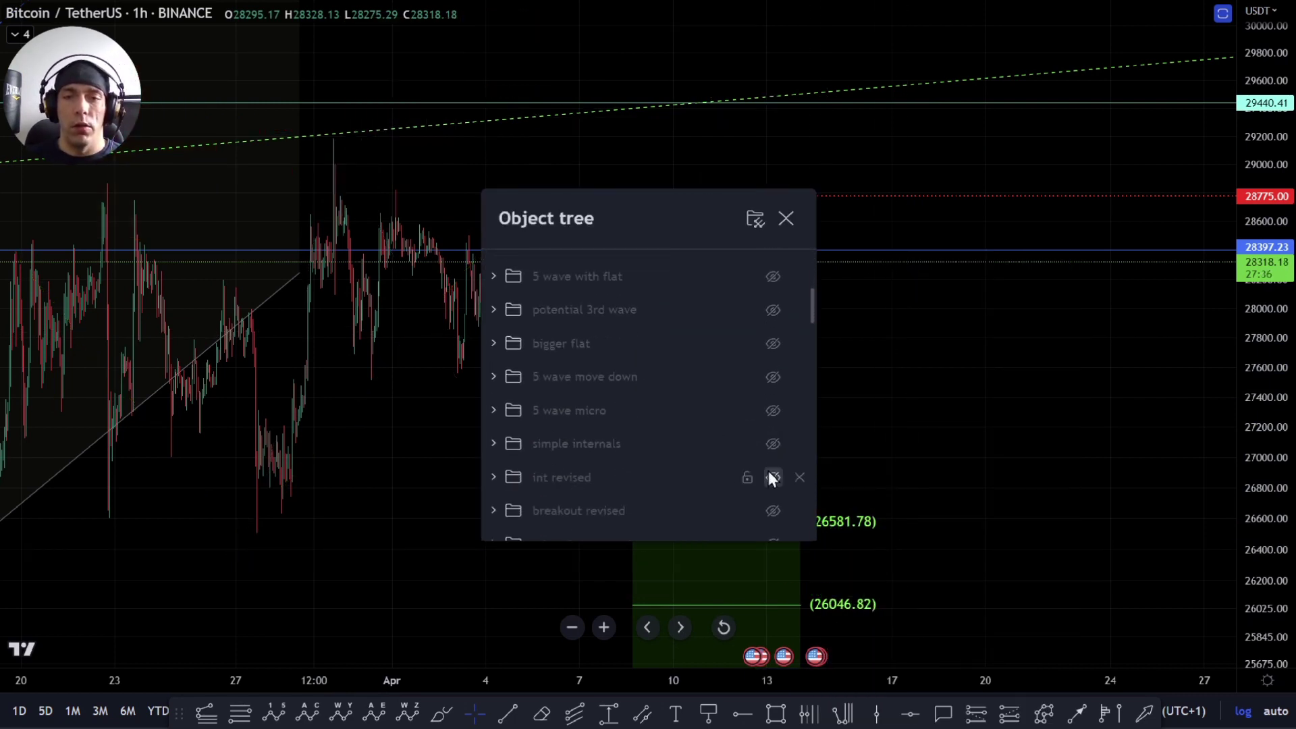
pyautogui.scroll(-3, 768, 471)
pyautogui.click(772, 455)
pyautogui.click(1057, 473)
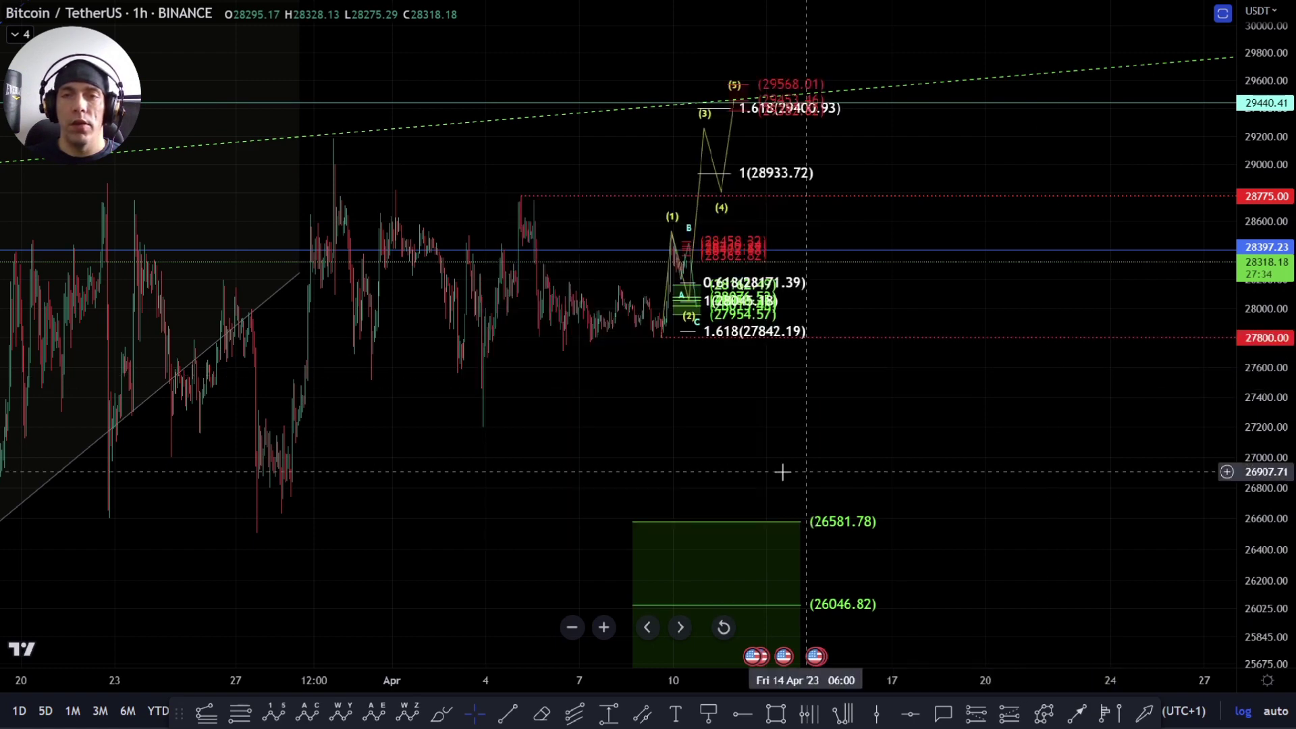
# Step: Brush a circle around the wave (1) top and a stroke down to about 27800, and delete the marks
pyautogui.scroll(7, 781, 472)
pyautogui.moveTo(1276, 601); pyautogui.dragTo(1292, 501)
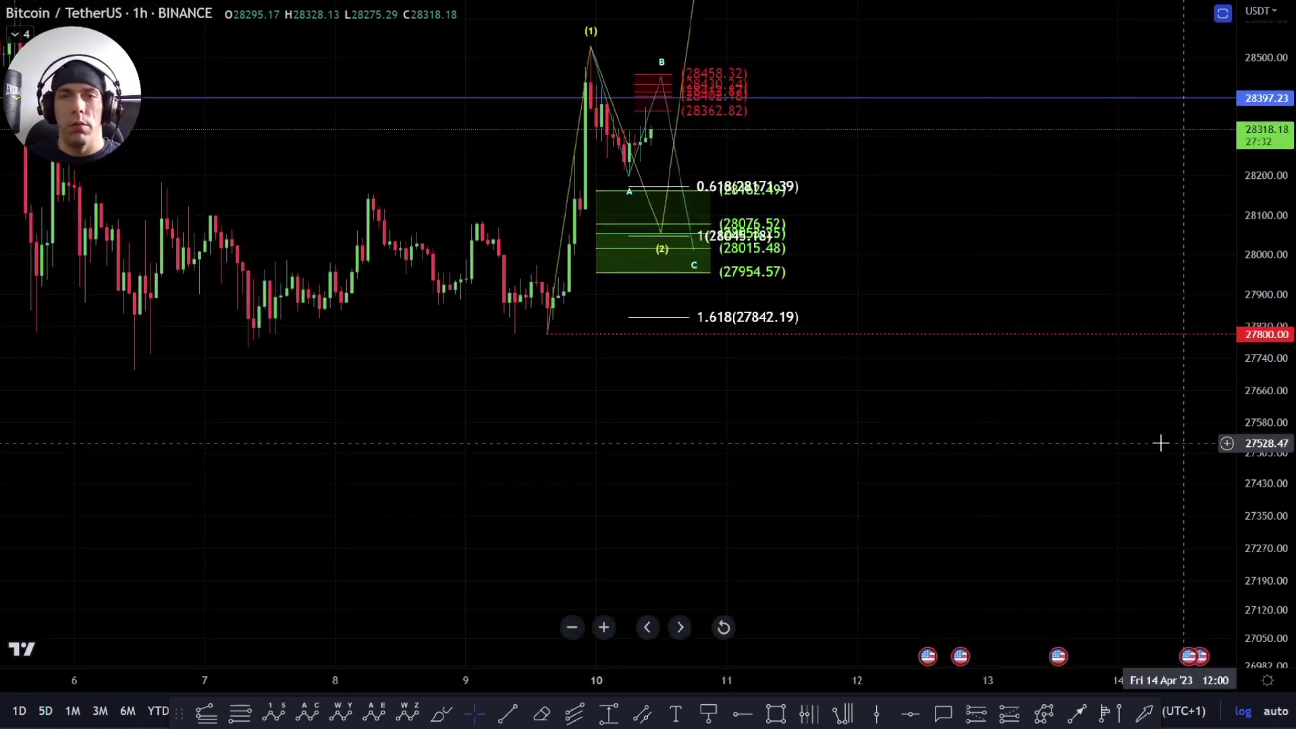
pyautogui.scroll(5, 604, 500)
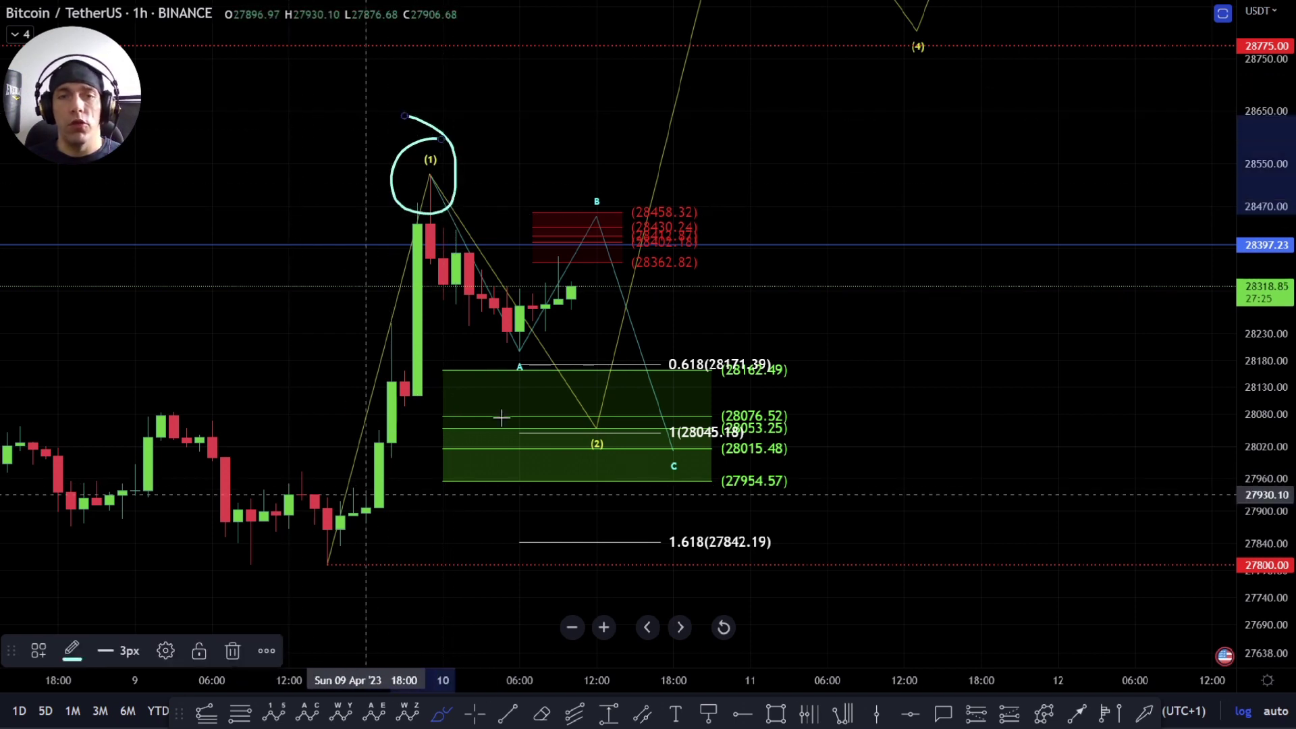
pyautogui.moveTo(444, 174)
pyautogui.mouseDown()
pyautogui.moveTo(590, 558)
pyautogui.moveTo(649, 580)
pyautogui.moveTo(597, 563)
pyautogui.mouseUp()
pyautogui.press('Delete')
# Step: Brush the rise from 27800 to a circled wave (1) top and a drop ending in an arrow near 27290, and undo the strokes
pyautogui.scroll(-8, 682, 570)
pyautogui.scroll(-2, 1008, 540)
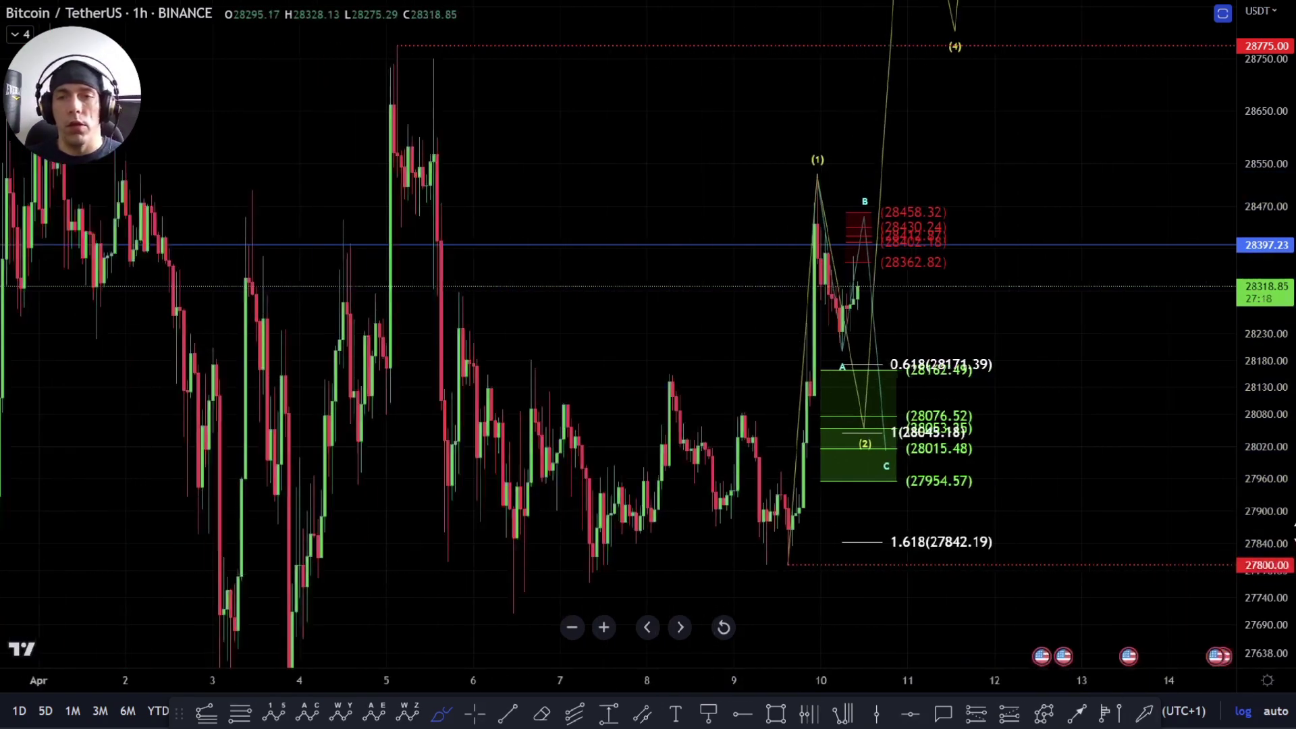
pyautogui.scroll(-3, 1274, 498)
pyautogui.moveTo(1067, 471)
pyautogui.mouseDown()
pyautogui.moveTo(1032, 353)
pyautogui.moveTo(1005, 353)
pyautogui.mouseUp()
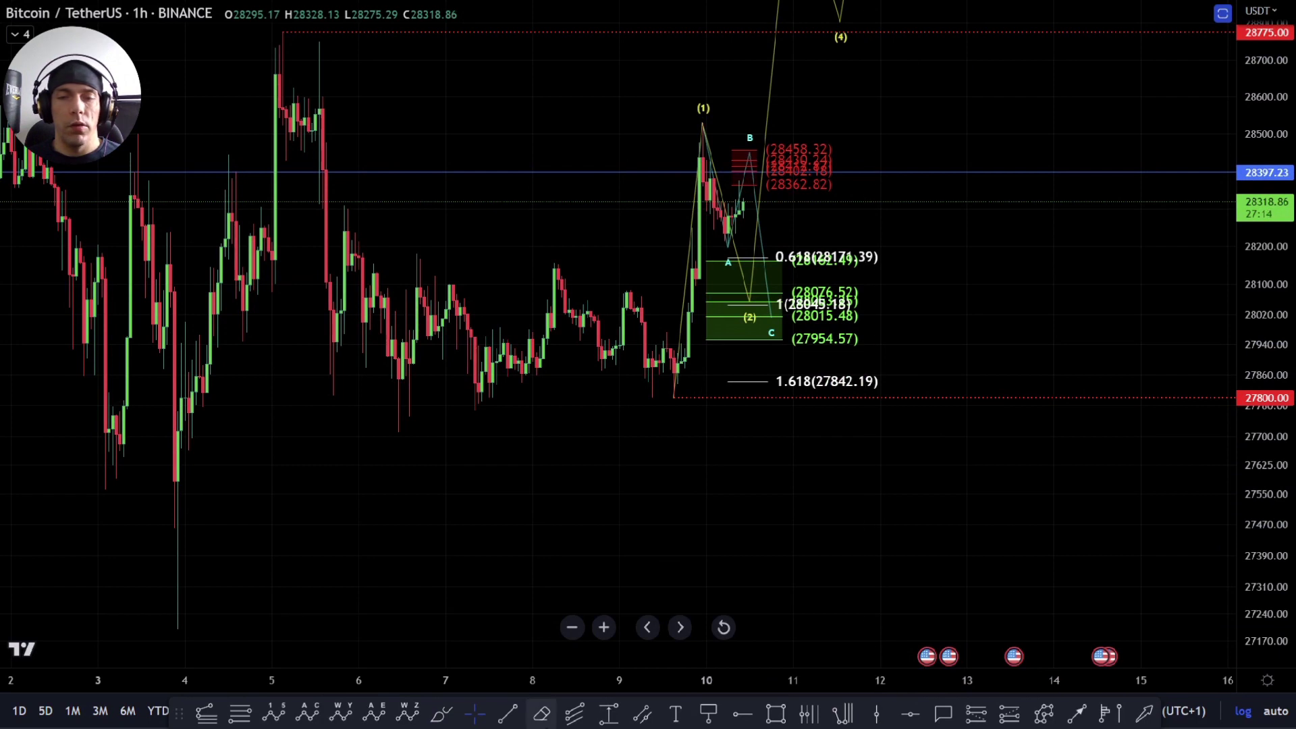
pyautogui.click(440, 713)
pyautogui.moveTo(674, 397)
pyautogui.mouseDown()
pyautogui.moveTo(729, 138)
pyautogui.moveTo(694, 92)
pyautogui.moveTo(718, 85)
pyautogui.moveTo(685, 89)
pyautogui.moveTo(834, 413)
pyautogui.mouseUp()
pyautogui.moveTo(413, 425)
pyautogui.mouseDown()
pyautogui.moveTo(648, 367)
pyautogui.moveTo(712, 116)
pyautogui.moveTo(925, 594)
pyautogui.moveTo(951, 473)
pyautogui.moveTo(830, 520)
pyautogui.mouseUp()
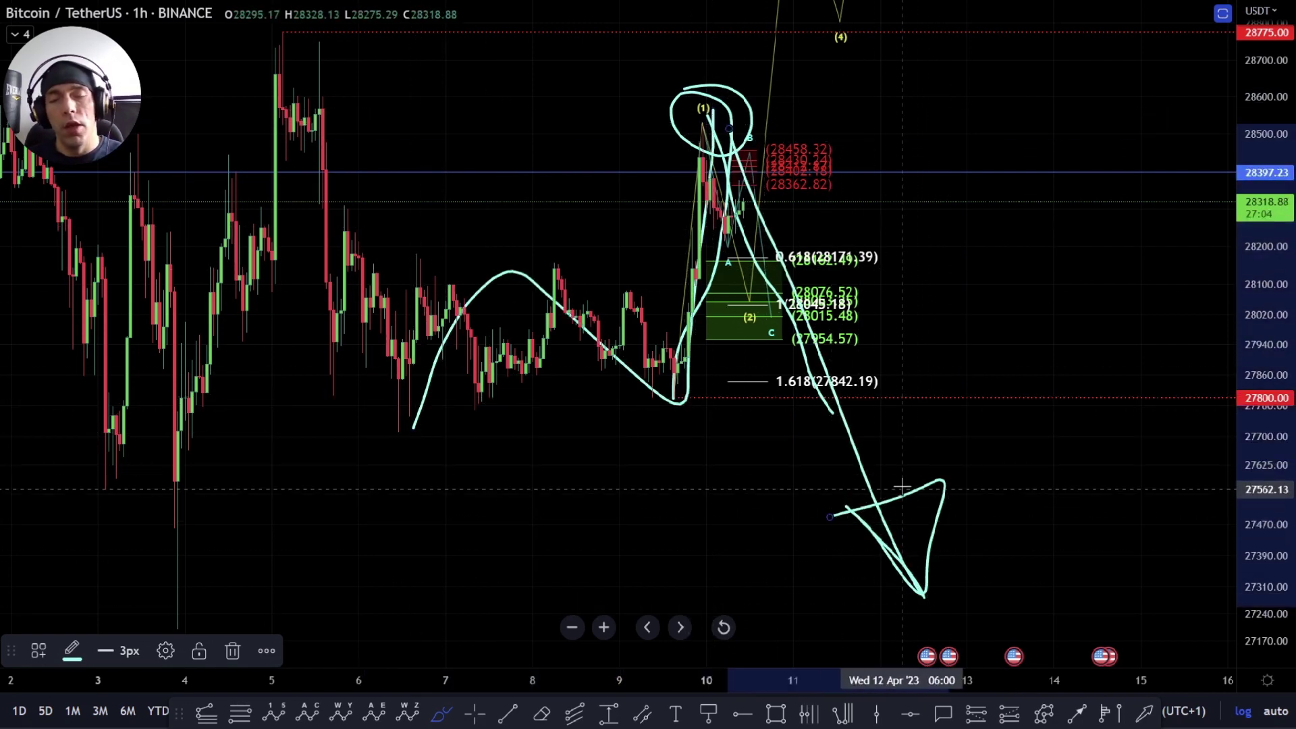
pyautogui.hotkey('ctrl', 'z')
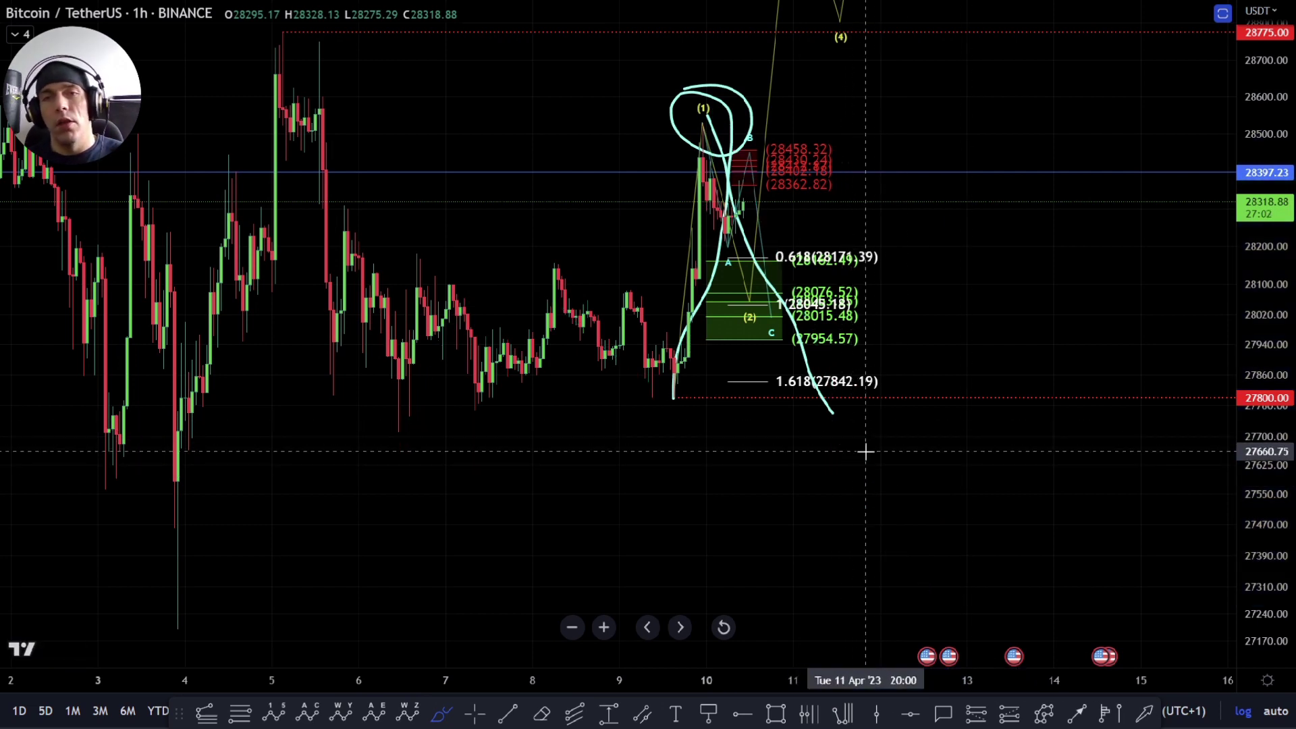
# Step: Hide the group with the upward five-wave count and show the "5 wave move down" group
pyautogui.rightClick(945, 476)
pyautogui.click(997, 545)
pyautogui.rightClick(947, 467)
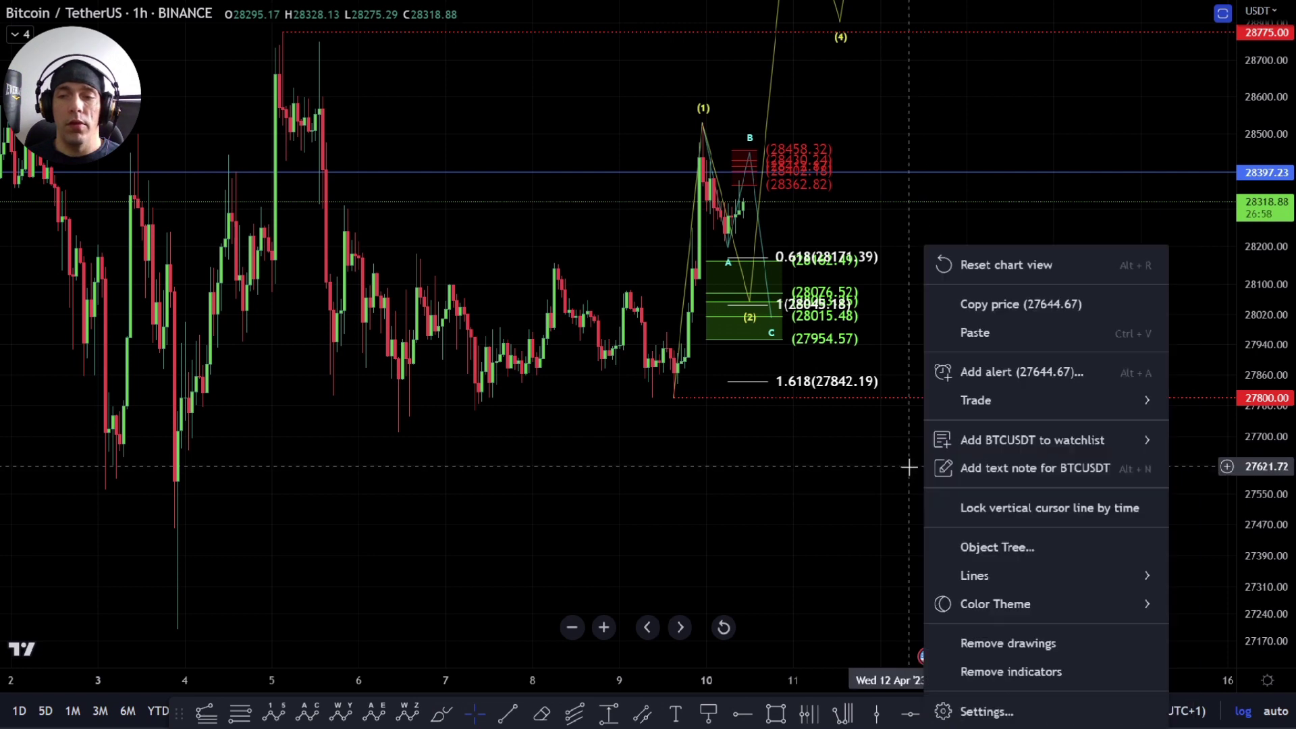
pyautogui.click(1023, 546)
pyautogui.scroll(-3, 682, 434)
pyautogui.scroll(-5, 695, 438)
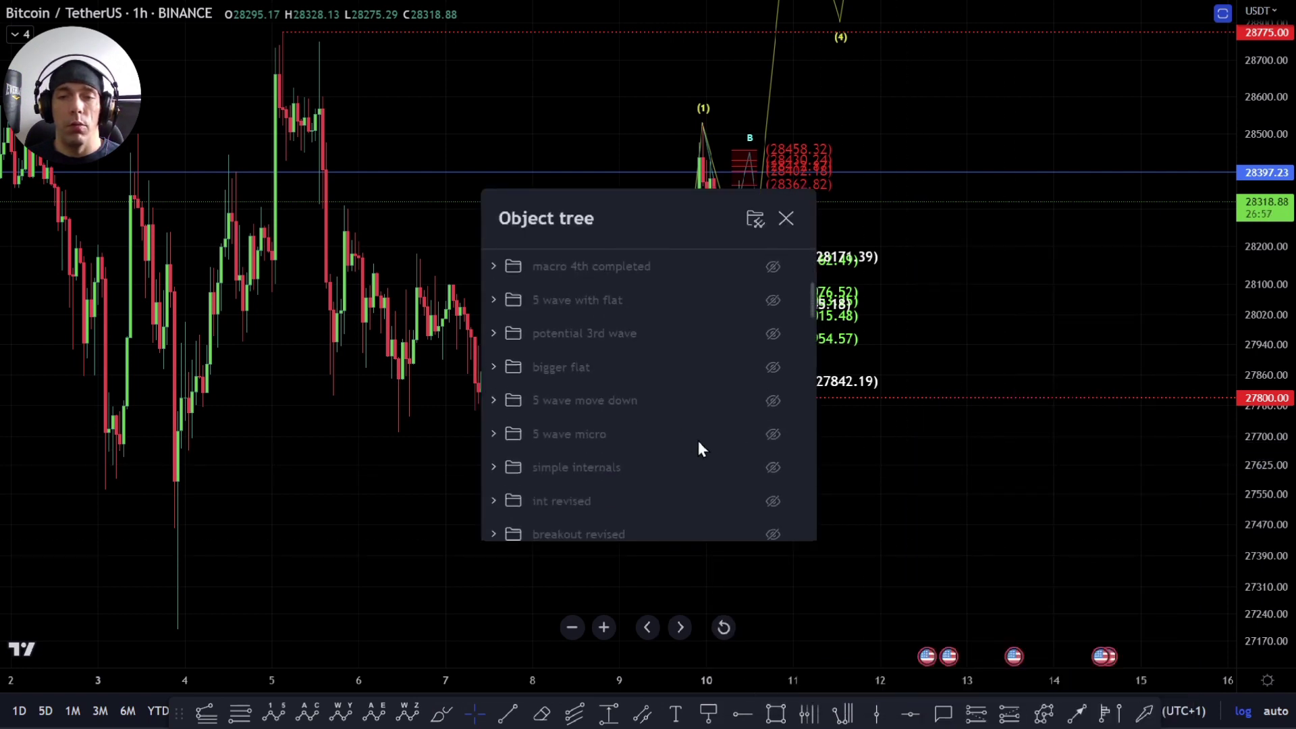
pyautogui.click(772, 368)
pyautogui.scroll(3, 771, 388)
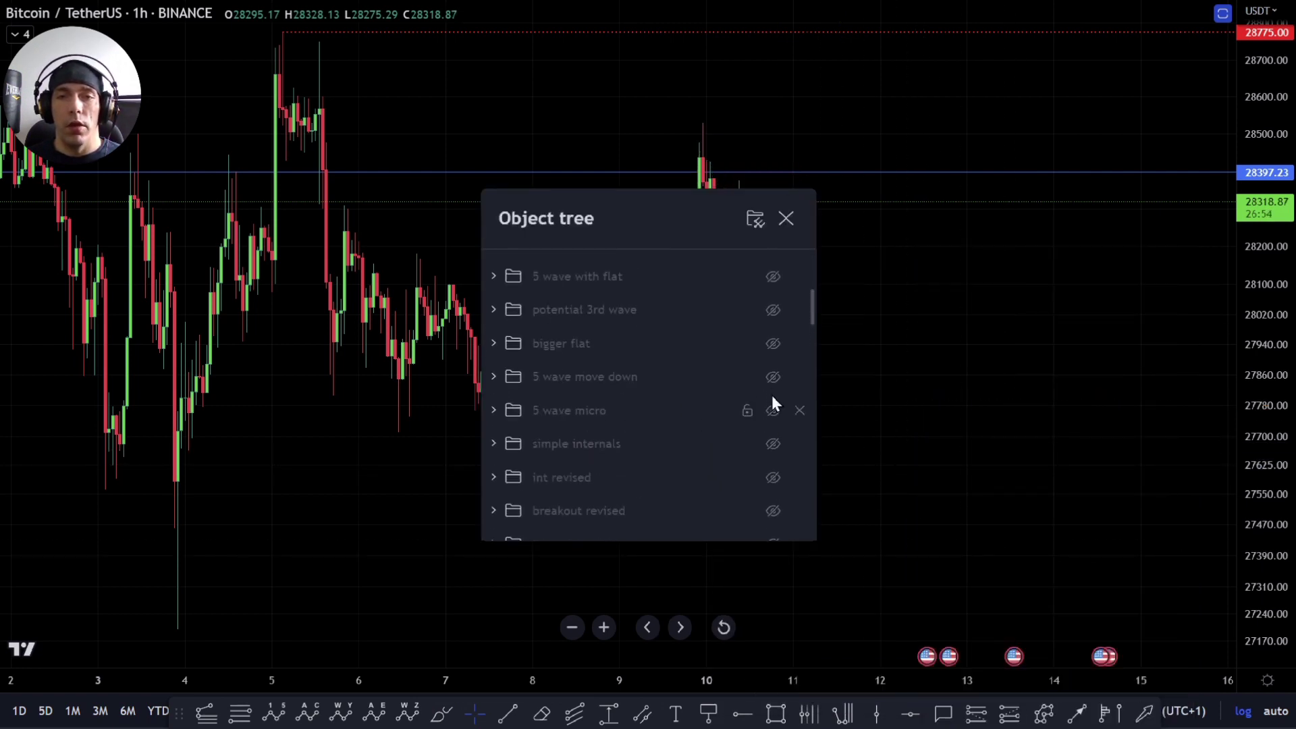
pyautogui.click(776, 375)
pyautogui.click(1046, 400)
# Step: Brush a zigzag from wave (3) up to about 27400 that ends in a downward arrow near 26280
pyautogui.moveTo(1059, 418); pyautogui.dragTo(1032, 258)
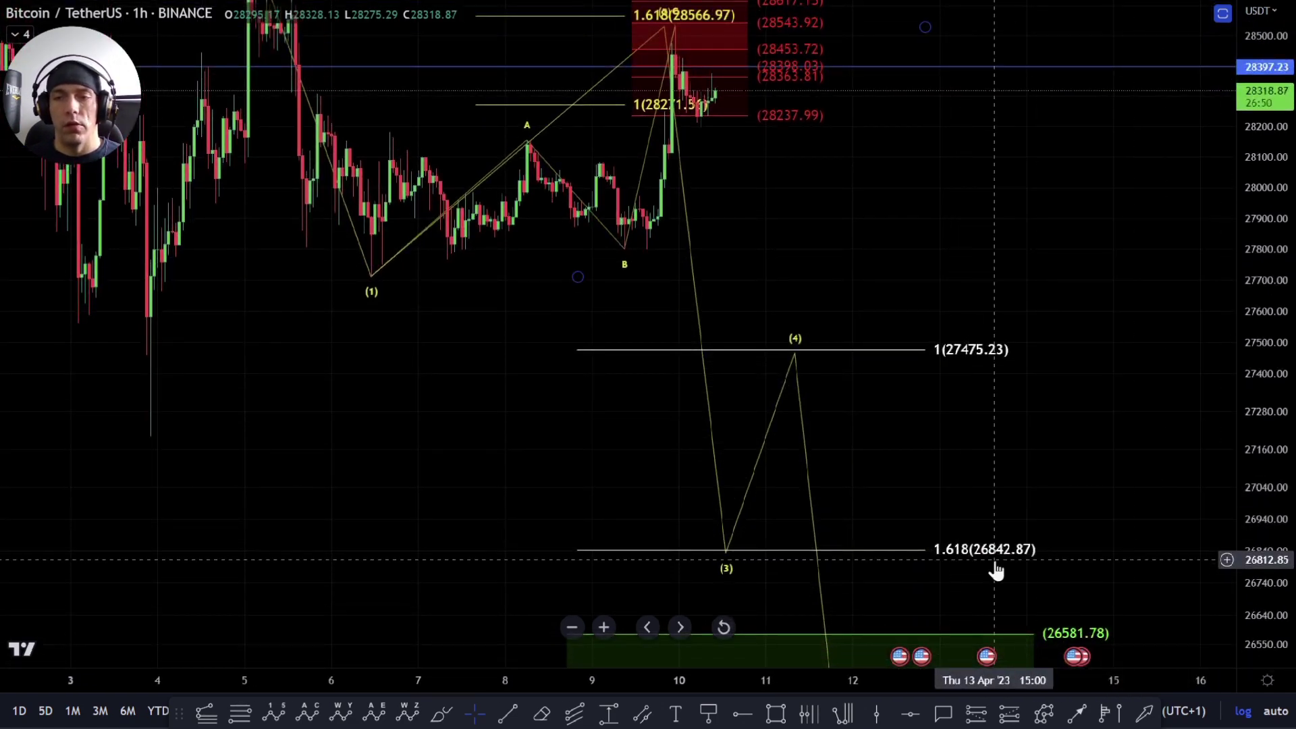
pyautogui.moveTo(1260, 493); pyautogui.dragTo(1261, 587)
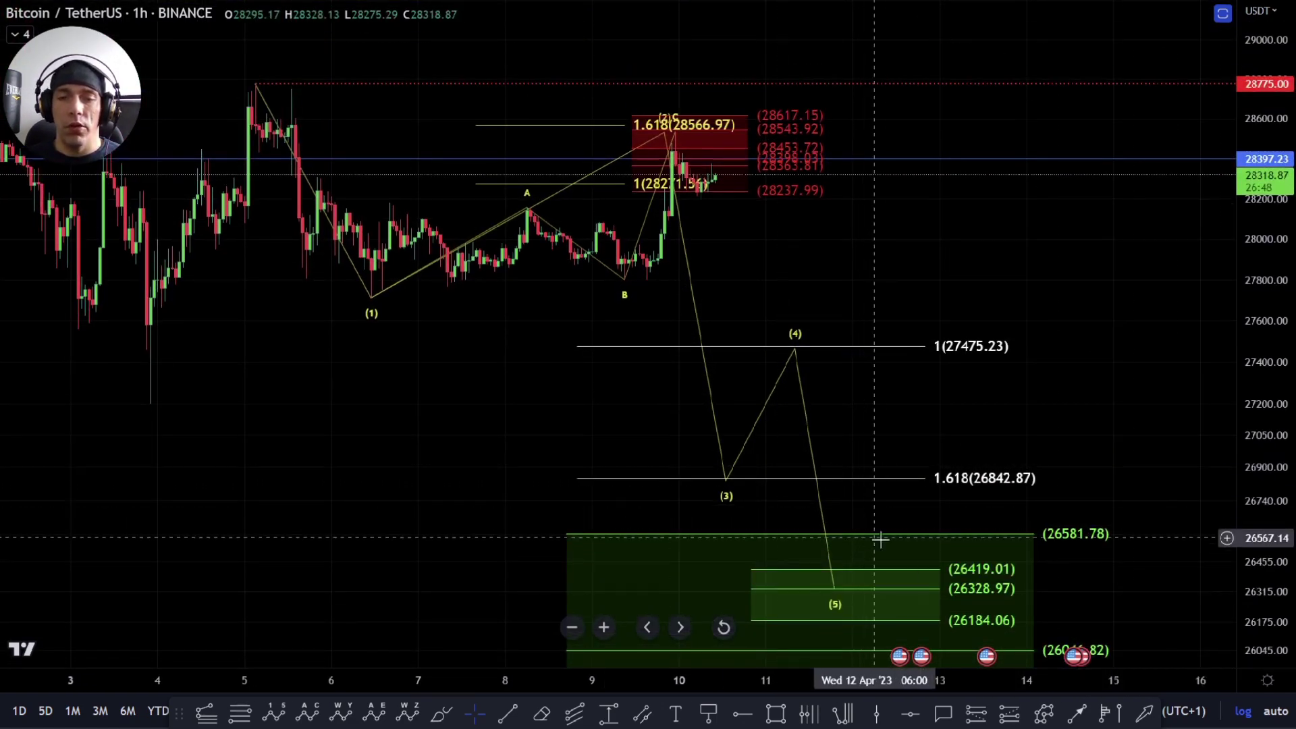
pyautogui.scroll(-2, 880, 538)
pyautogui.click(444, 716)
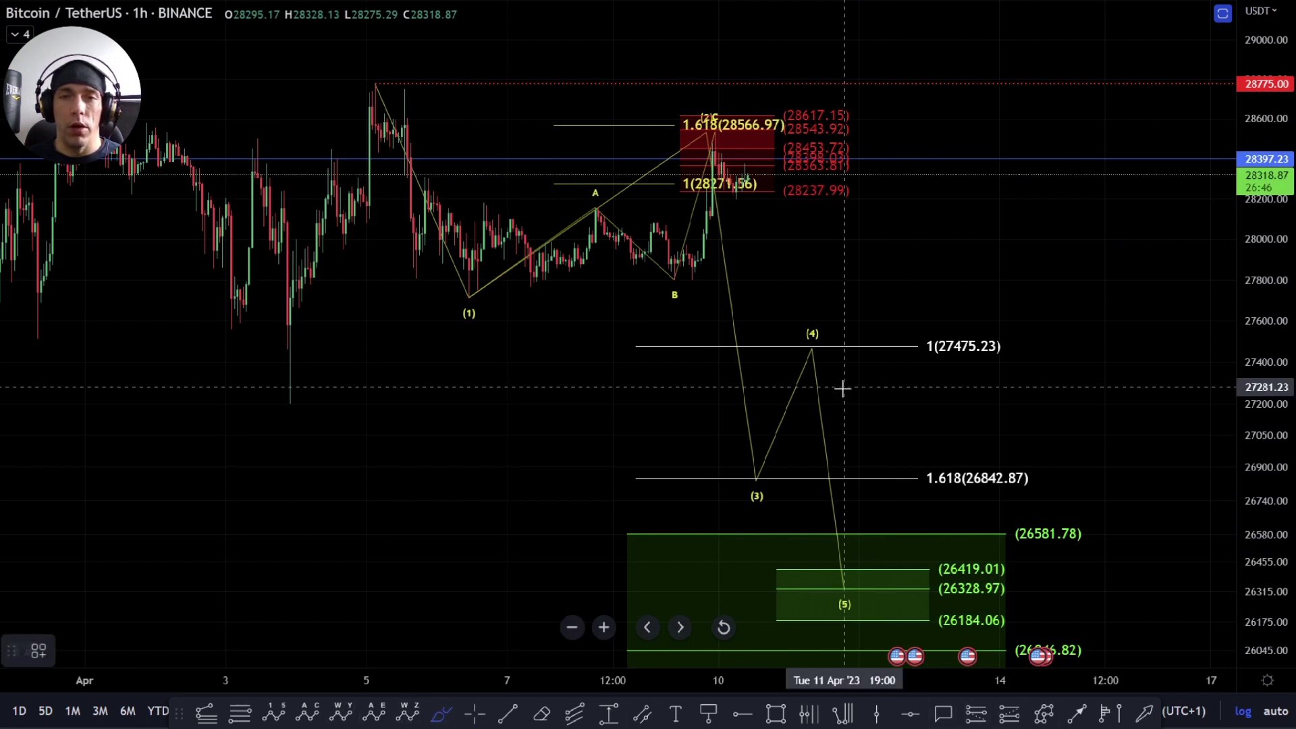
pyautogui.moveTo(765, 480)
pyautogui.mouseDown()
pyautogui.moveTo(841, 445)
pyautogui.moveTo(874, 364)
pyautogui.moveTo(946, 544)
pyautogui.mouseUp()
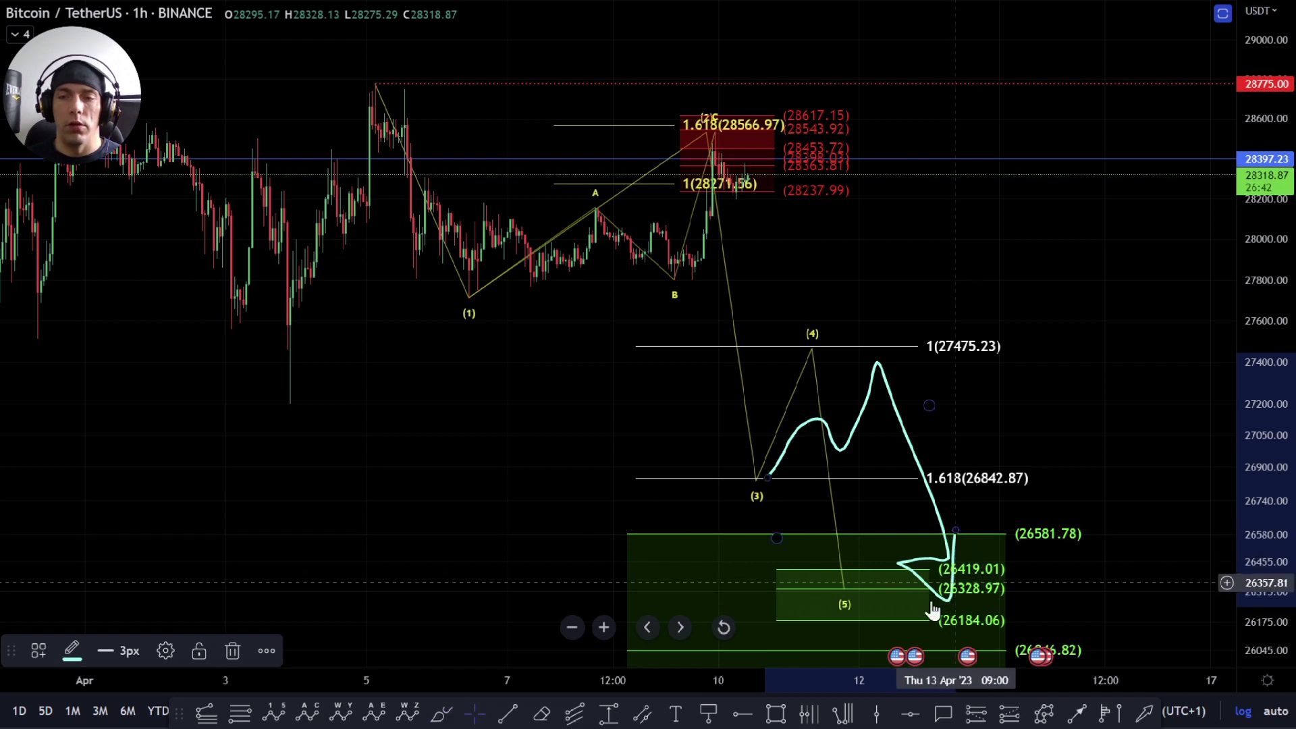
# Step: Move the small green Fib zone's anchors to the wave (3) low at about 26828 and the wave (4) high near 27465
pyautogui.click(873, 613)
pyautogui.click(988, 588)
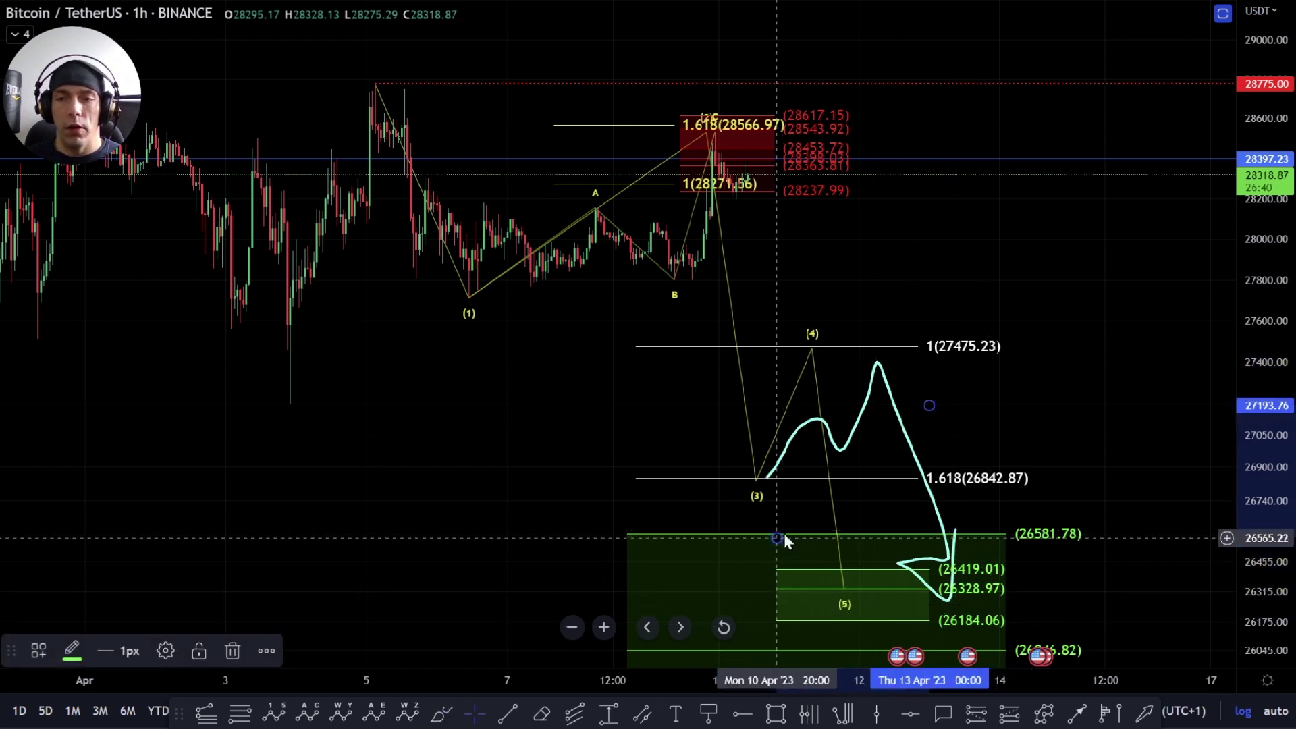
pyautogui.moveTo(784, 535); pyautogui.dragTo(779, 481)
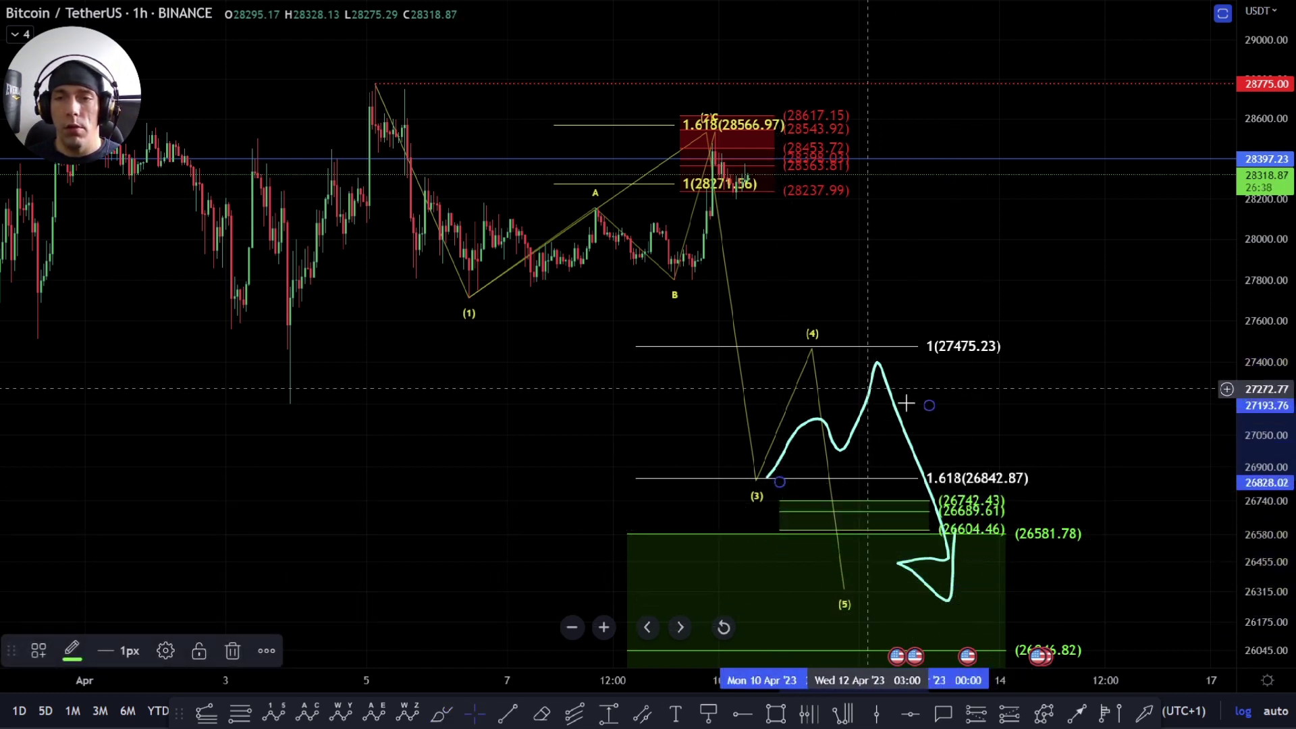
pyautogui.moveTo(930, 404); pyautogui.dragTo(901, 348)
# Step: Delete the brushed zigzag arrow and move the wave (5) endpoint to about 26559 inside the small green Fib zone
pyautogui.moveTo(1137, 501); pyautogui.dragTo(1122, 437)
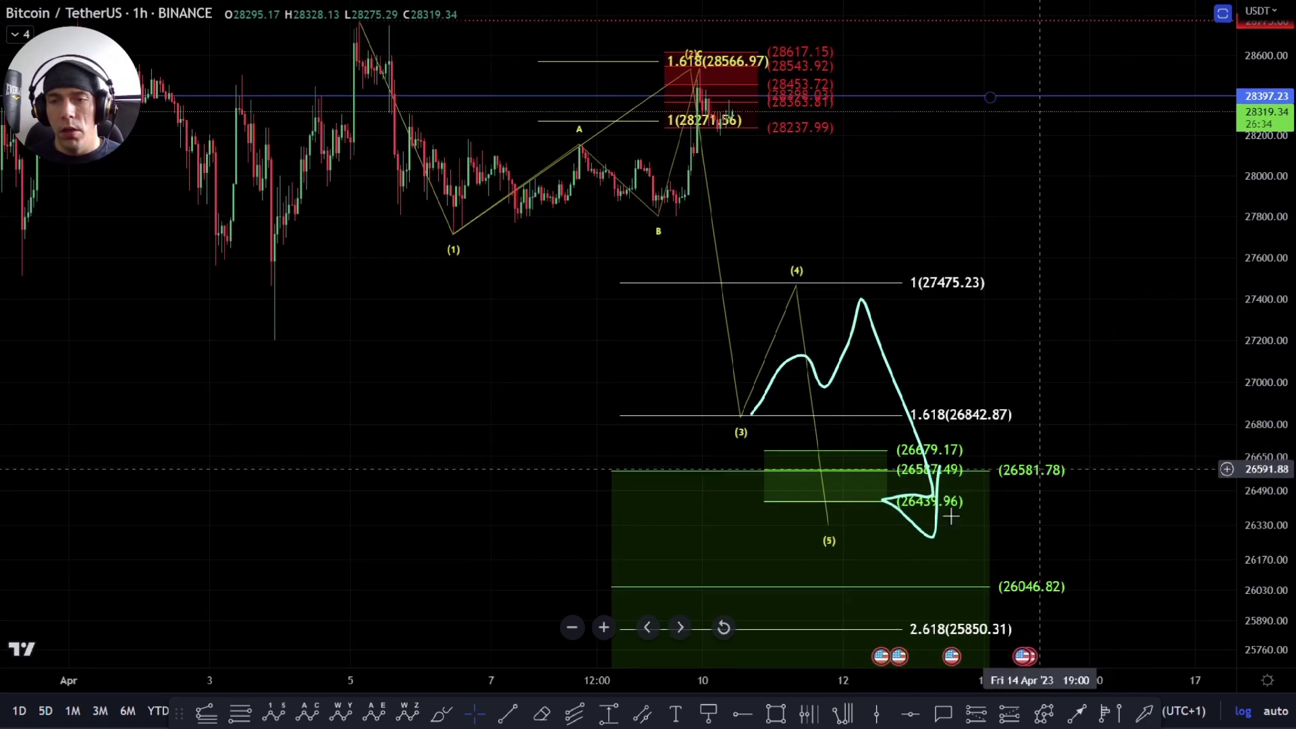
pyautogui.click(887, 481)
pyautogui.click(918, 440)
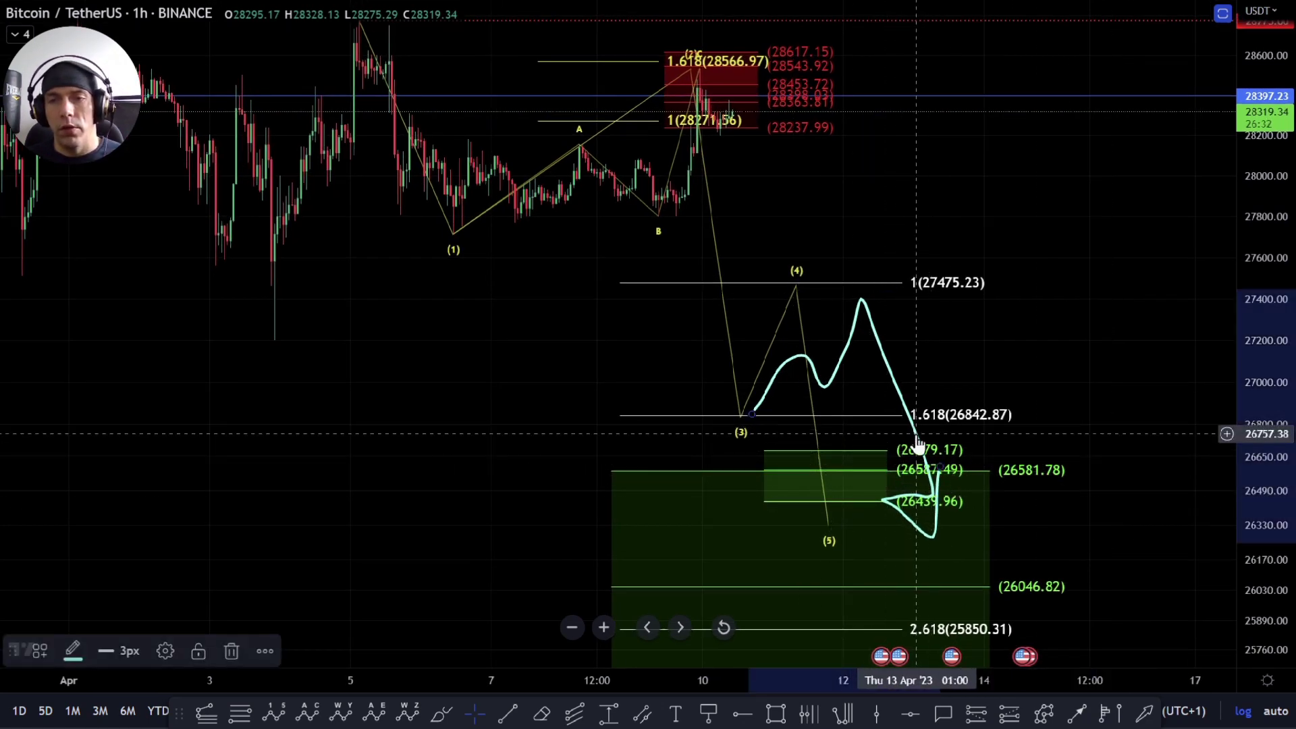
pyautogui.press('Delete')
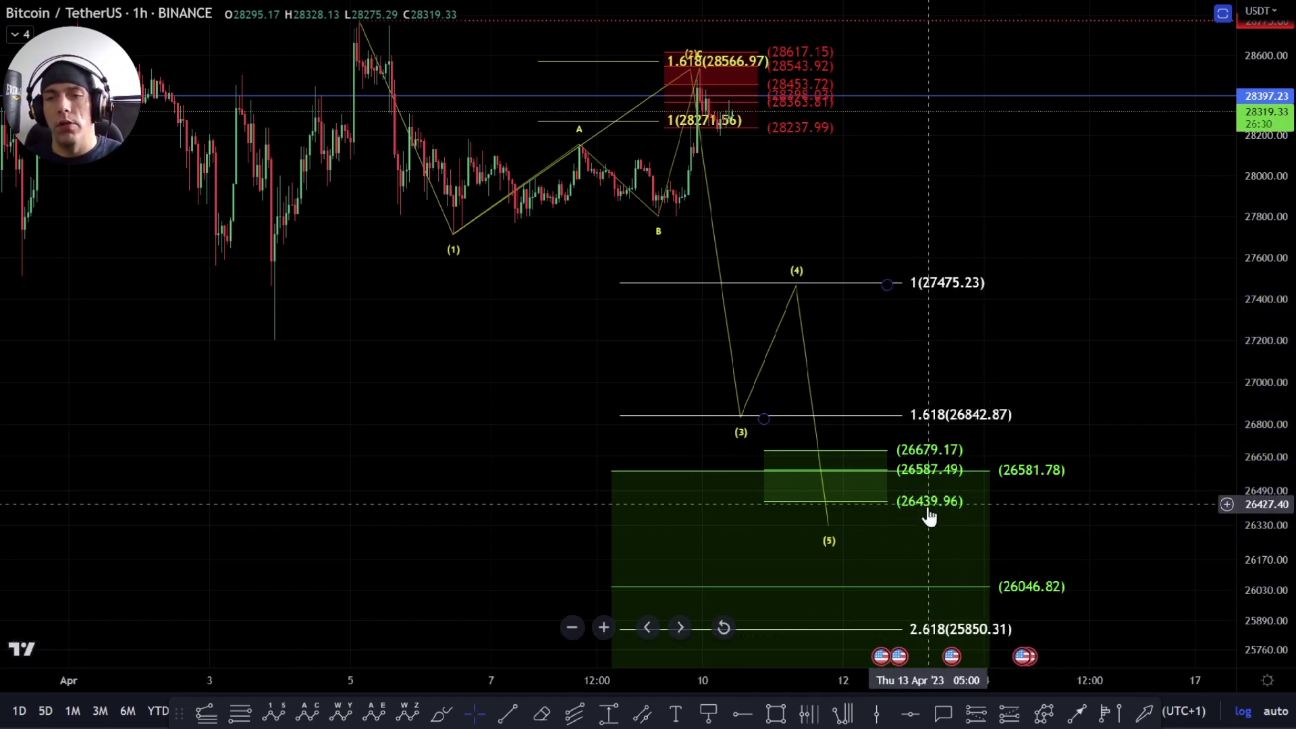
pyautogui.moveTo(827, 525); pyautogui.dragTo(863, 476)
# Step: Examine the wider chart, comparing the five-wave-down targets with the lower green support zones and the ascending channel
pyautogui.scroll(-5, 863, 476)
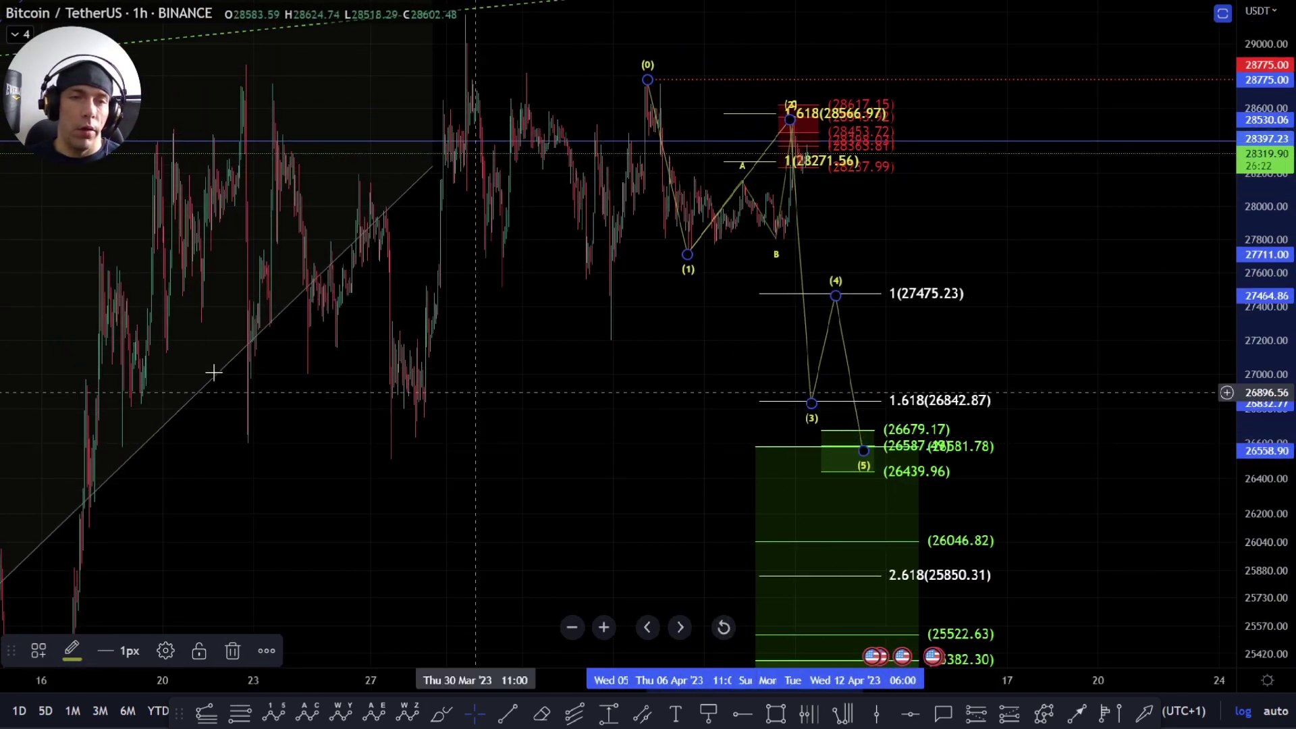
pyautogui.scroll(-4, 732, 431)
pyautogui.moveTo(641, 510)
pyautogui.mouseDown()
pyautogui.moveTo(731, 431)
pyautogui.moveTo(686, 344)
pyautogui.mouseUp()
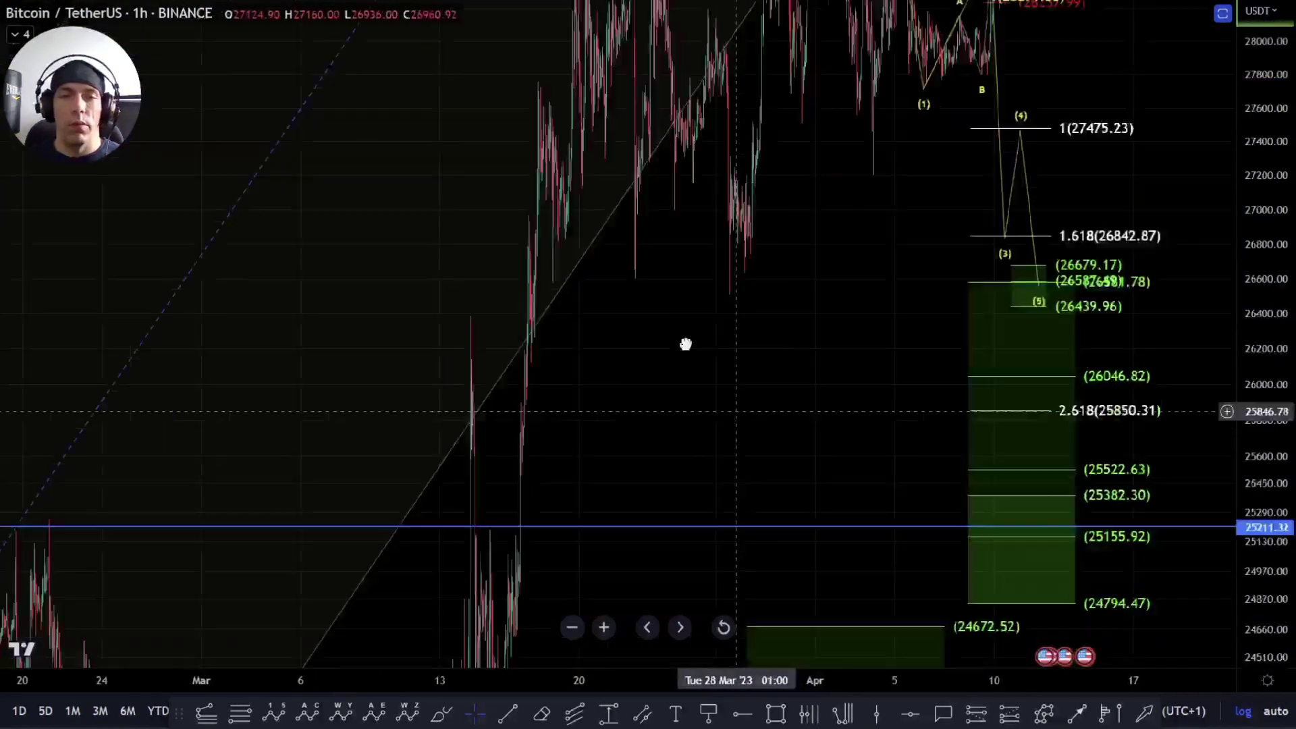
pyautogui.scroll(-3, 529, 427)
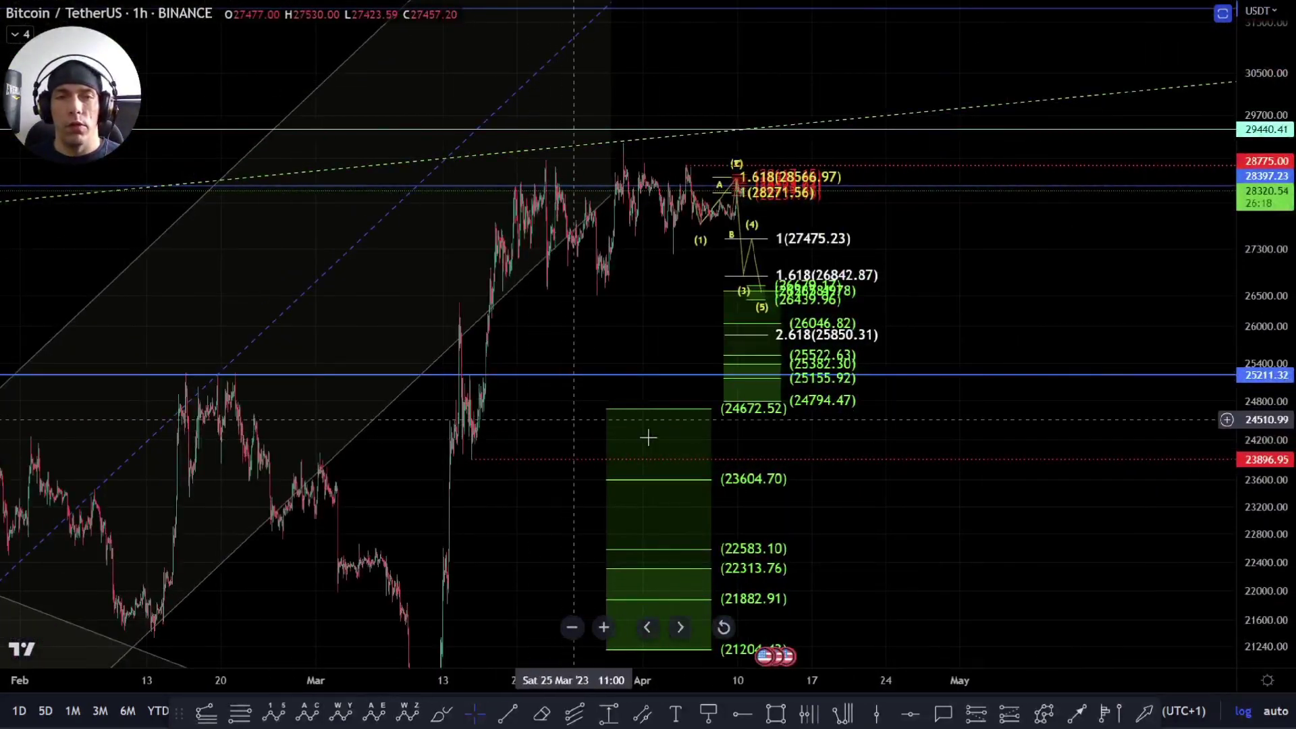
pyautogui.moveTo(307, 425); pyautogui.dragTo(434, 427)
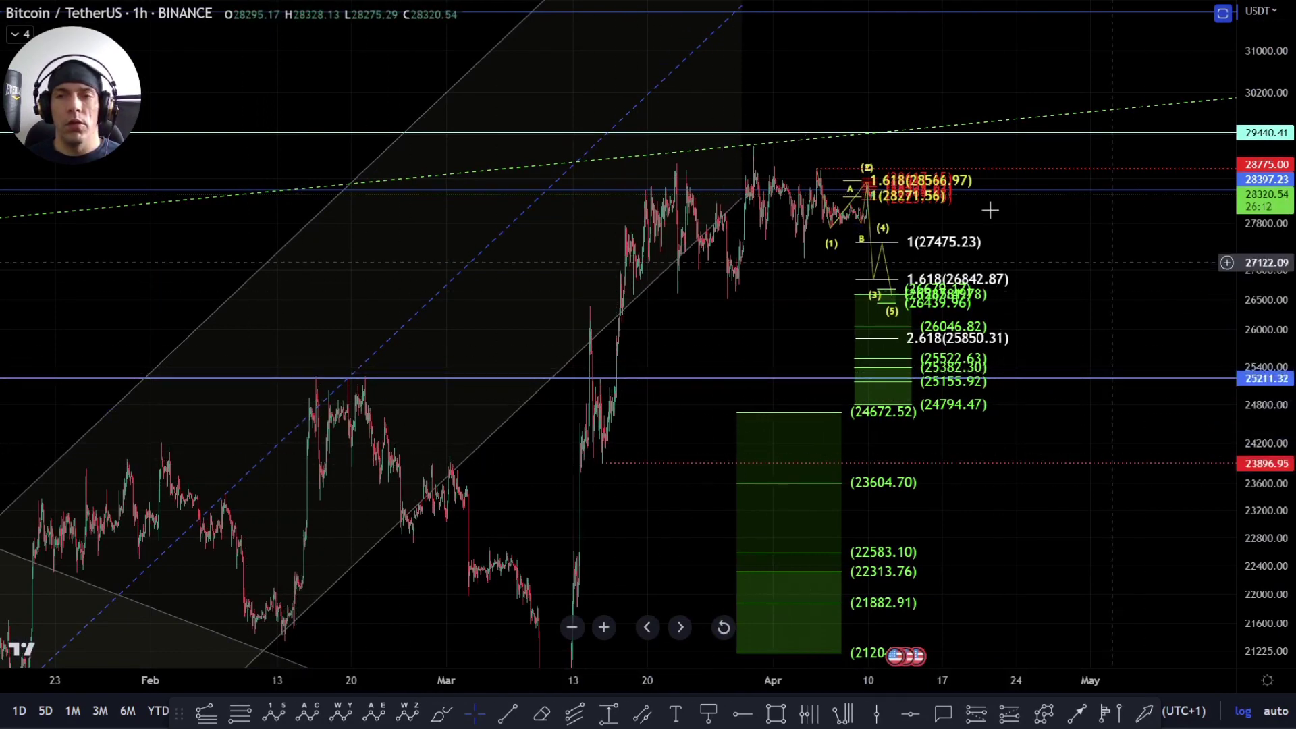
pyautogui.moveTo(827, 369); pyautogui.dragTo(638, 457)
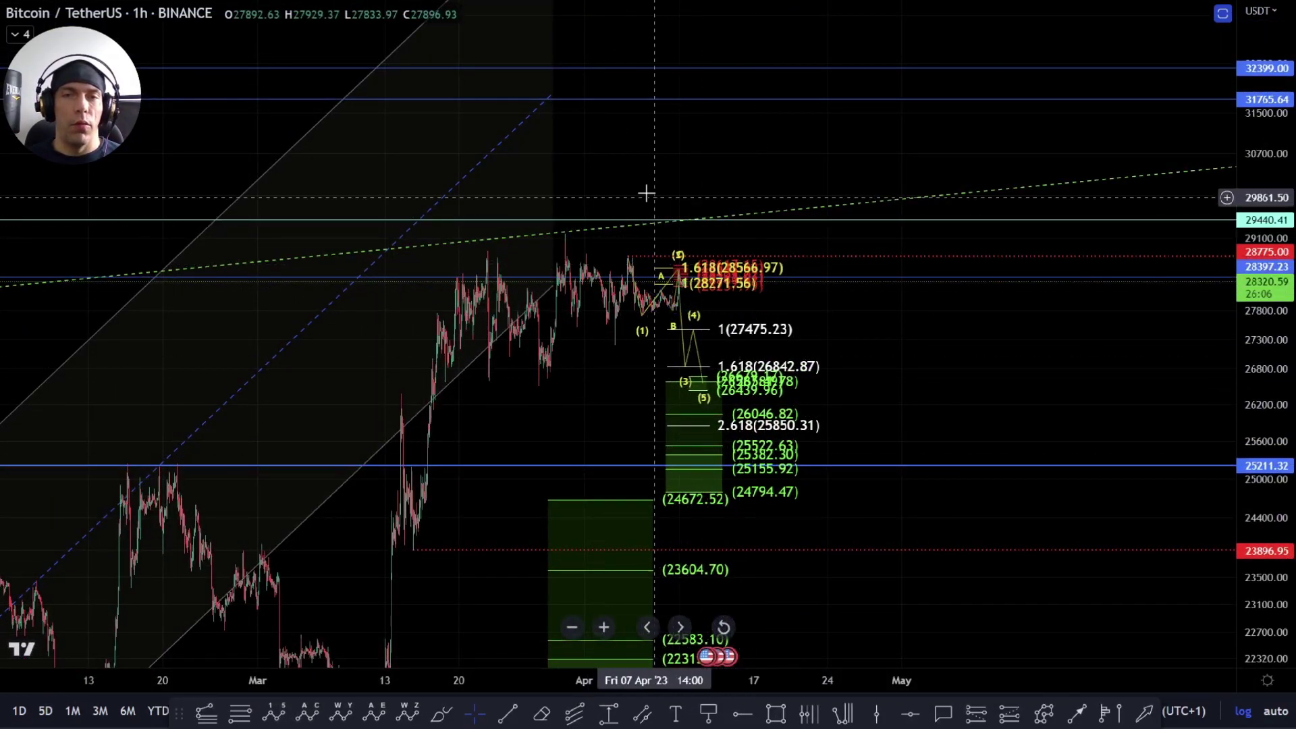
# Step: Examine the red resistance zone at wave (2) below the 28775 line, and select the ABC correction at its wave B low
pyautogui.scroll(8, 635, 448)
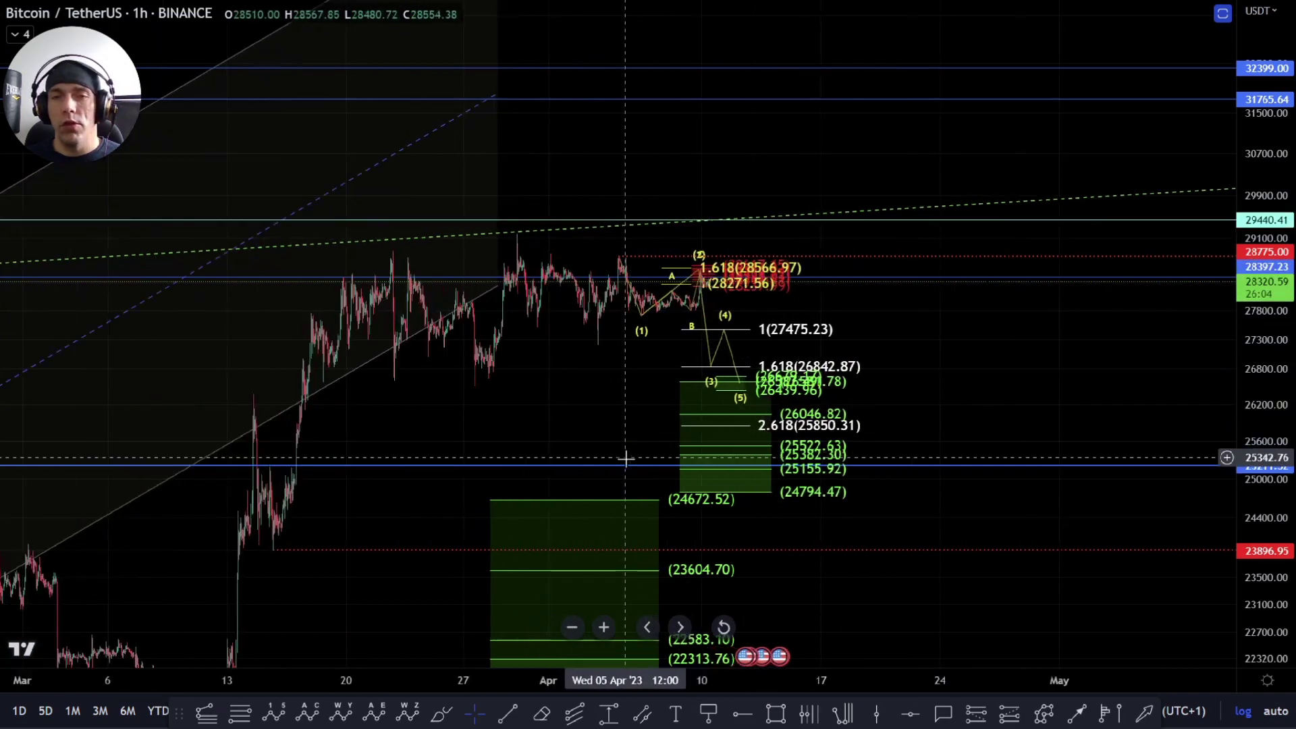
pyautogui.moveTo(1282, 493); pyautogui.dragTo(1294, 427)
pyautogui.scroll(6, 1294, 427)
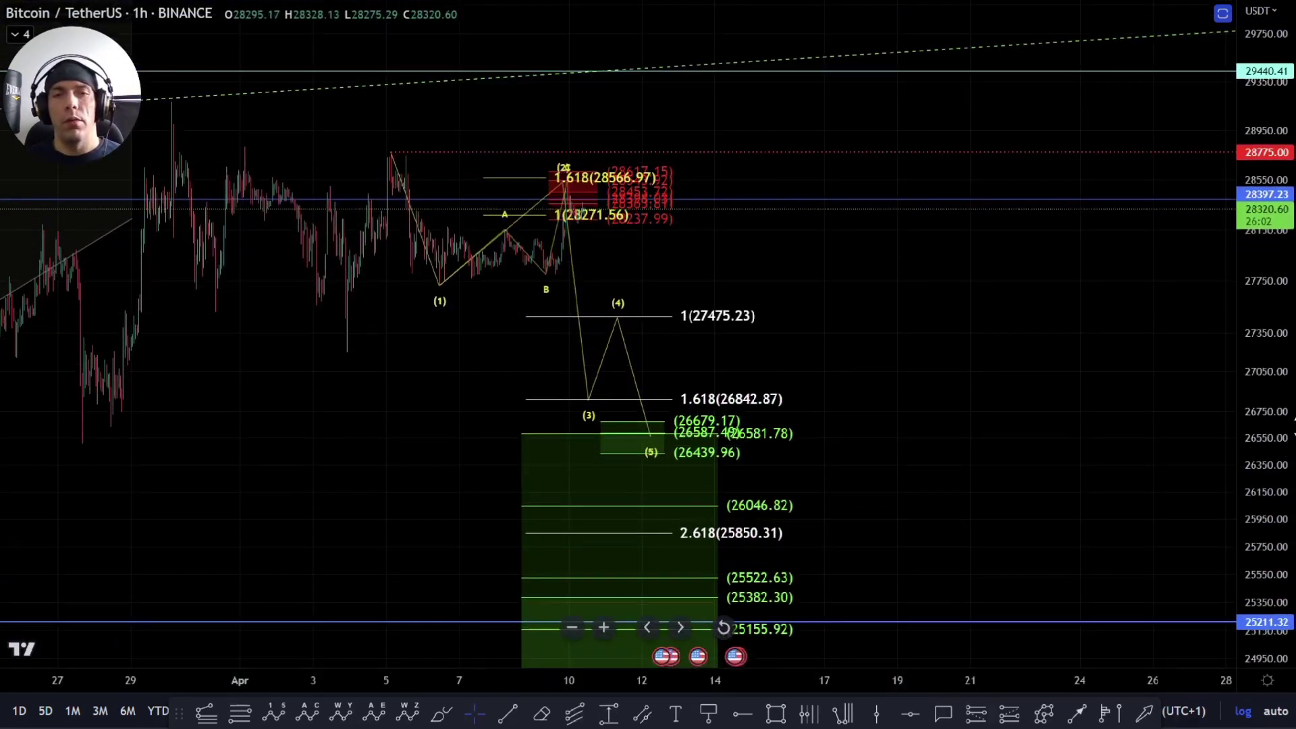
pyautogui.scroll(5, 601, 370)
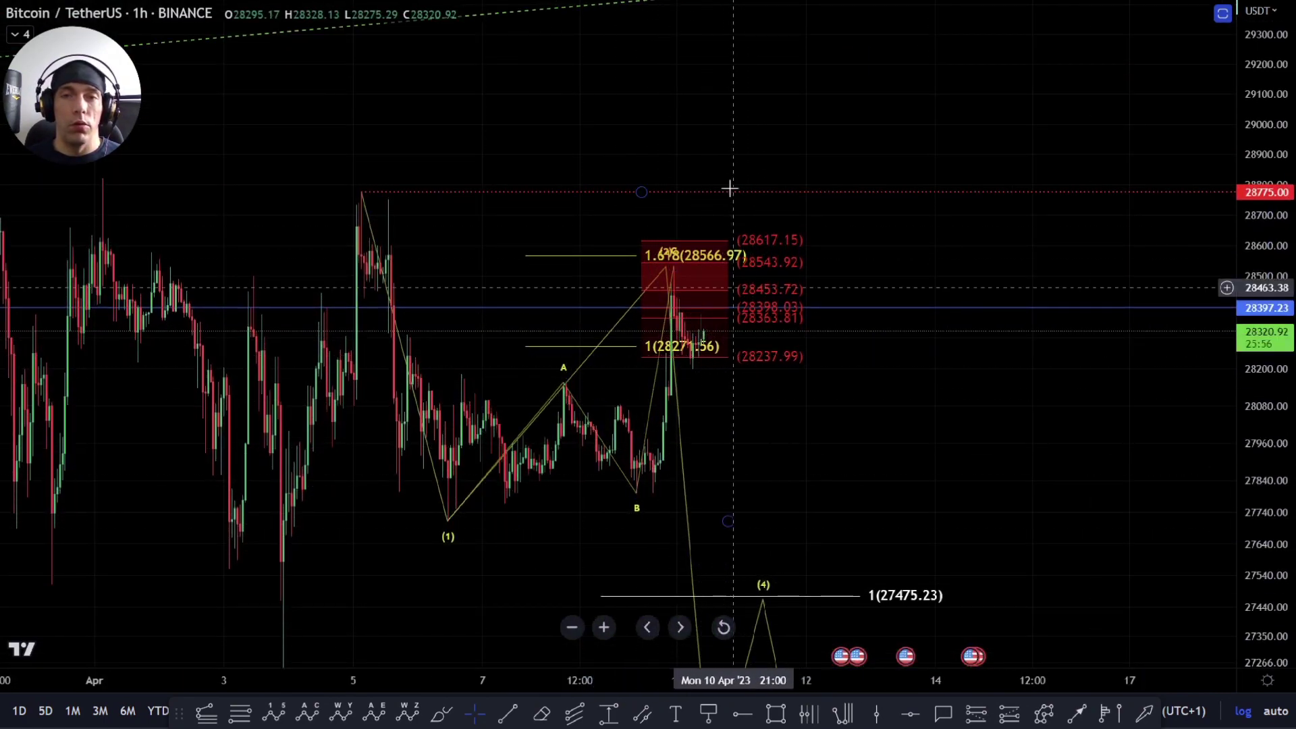
pyautogui.moveTo(502, 231); pyautogui.dragTo(660, 287)
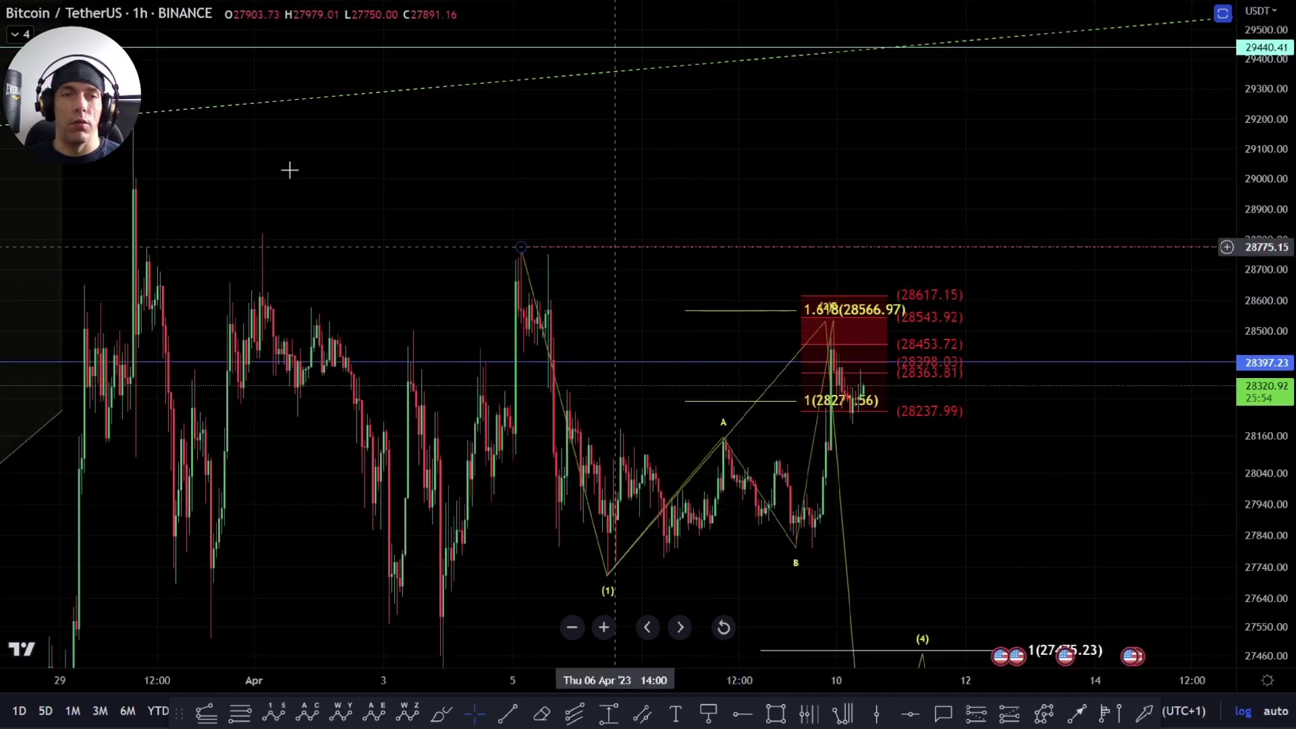
pyautogui.moveTo(1051, 539); pyautogui.dragTo(935, 463)
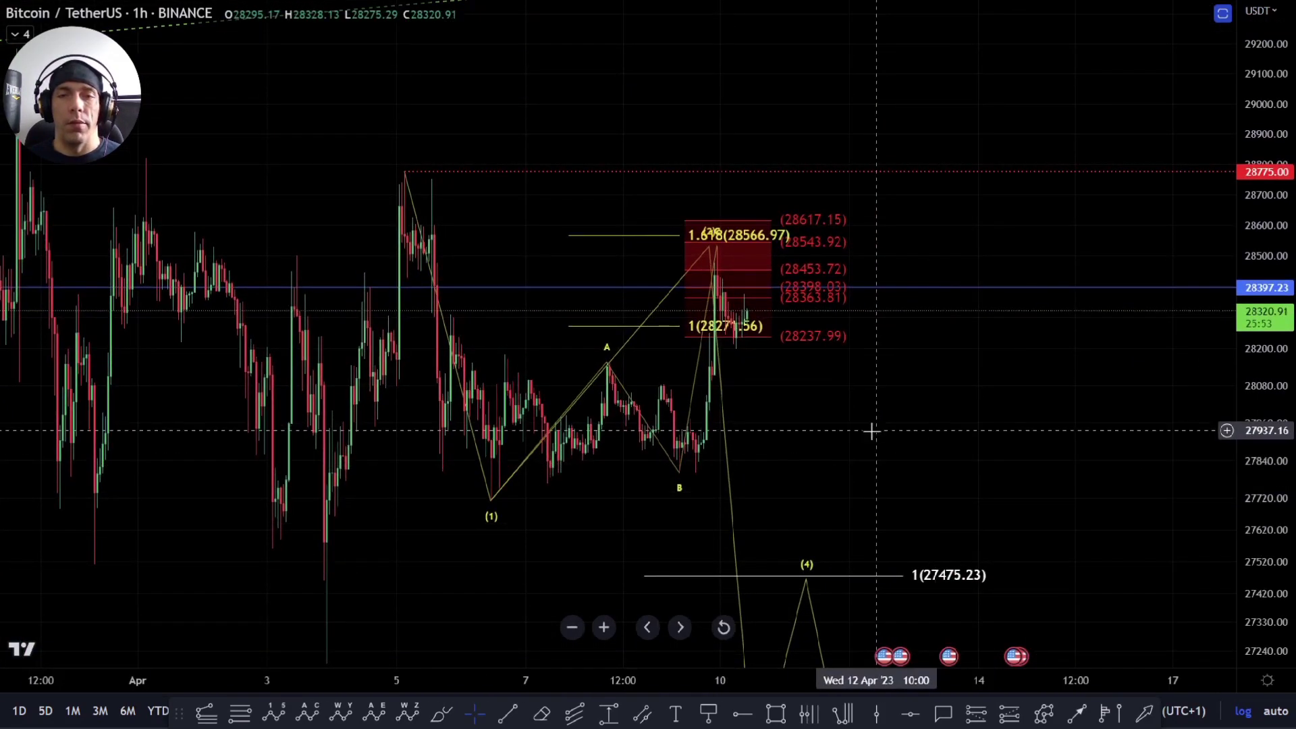
pyautogui.moveTo(870, 427); pyautogui.dragTo(842, 426)
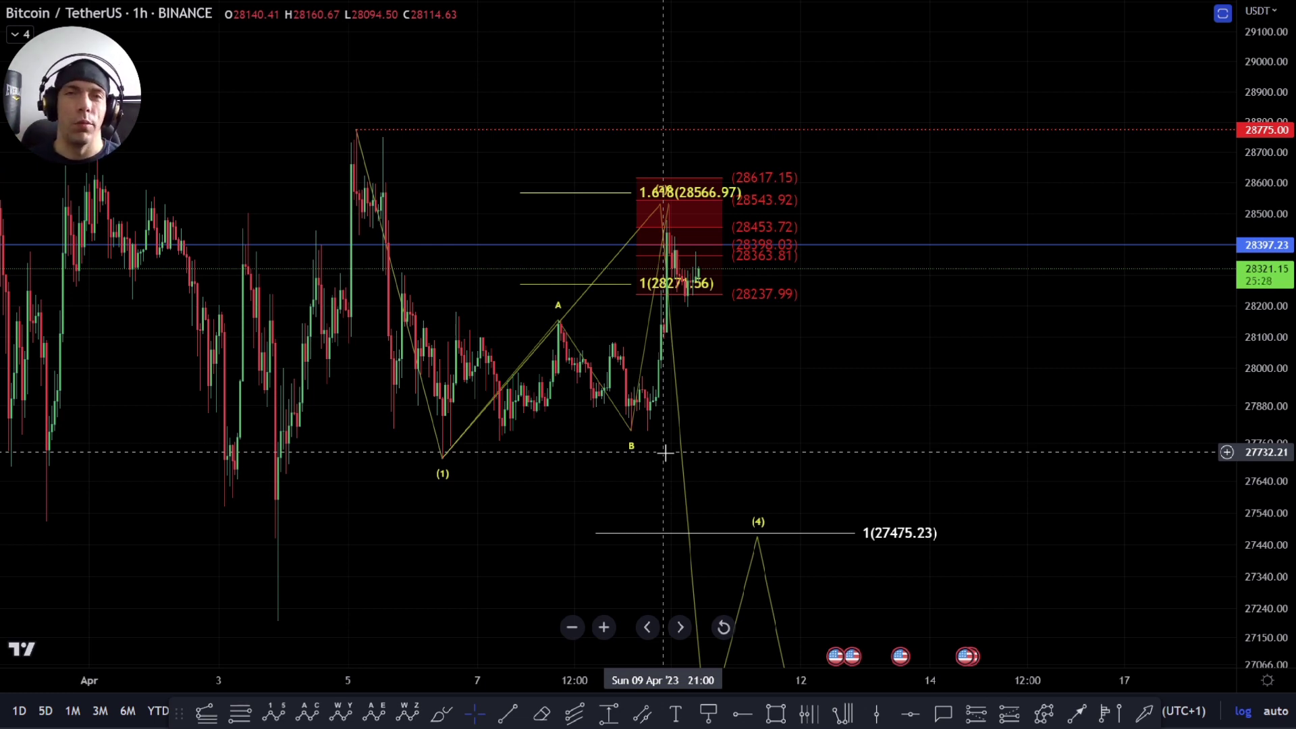
pyautogui.click(633, 431)
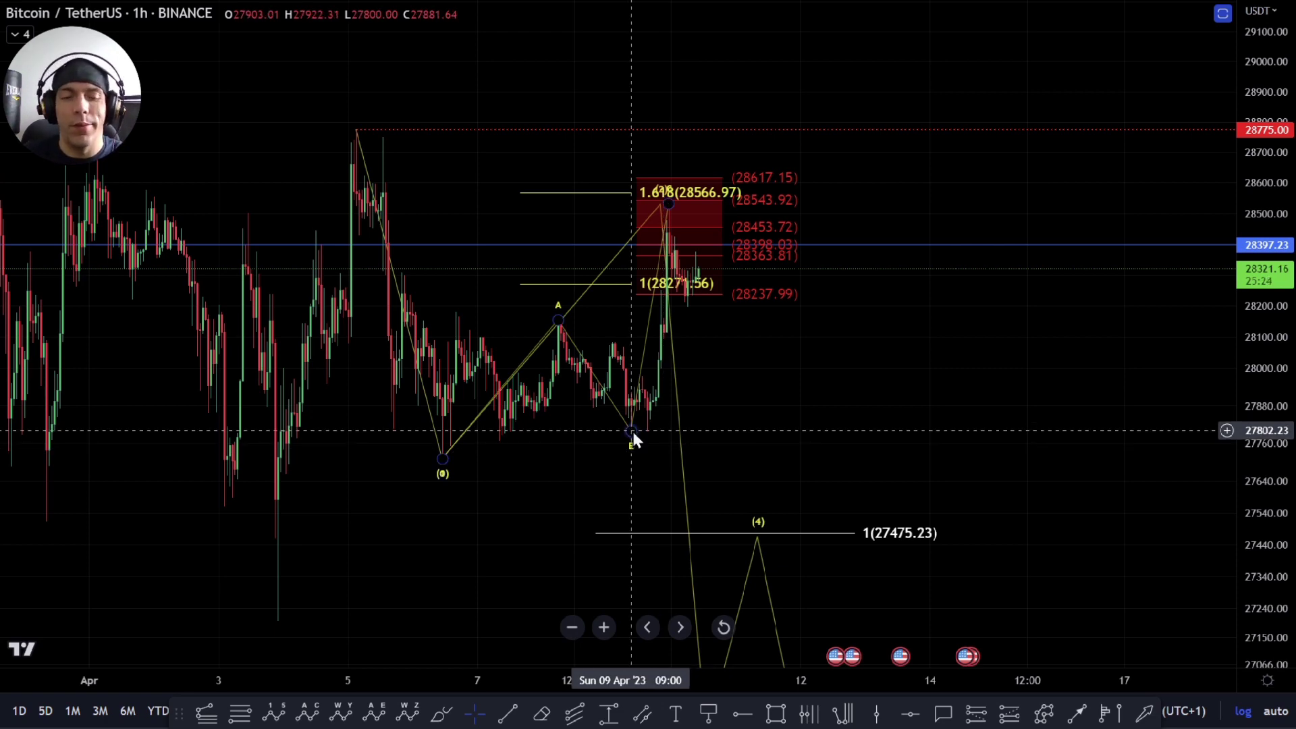